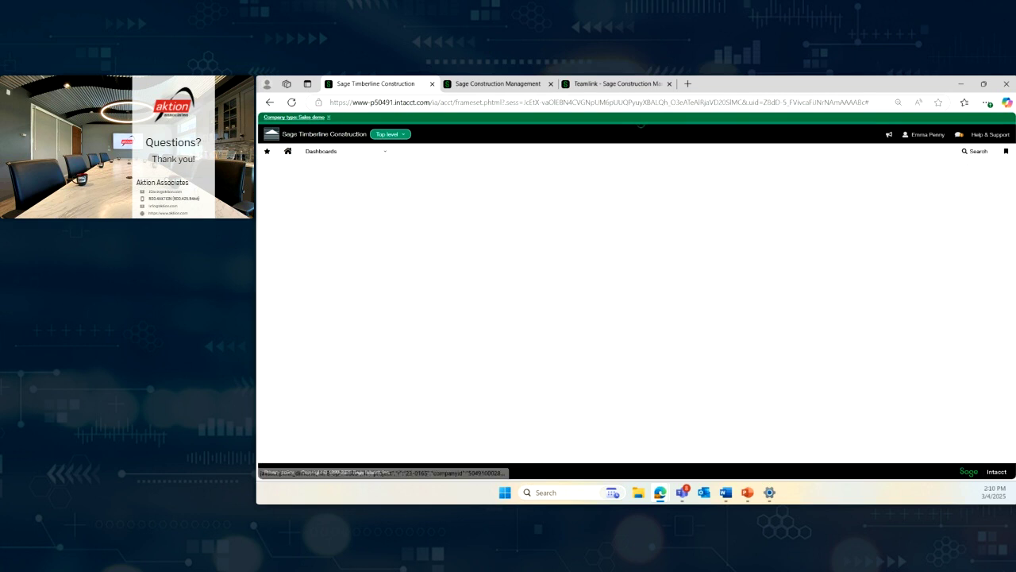
Review the user preferences from security settings through menu, page default and interactive behavior options, and leave them without saving.
{"action": "scroll", "coordinate": [487, 336], "scroll_direction": "down", "scroll_amount": 5}
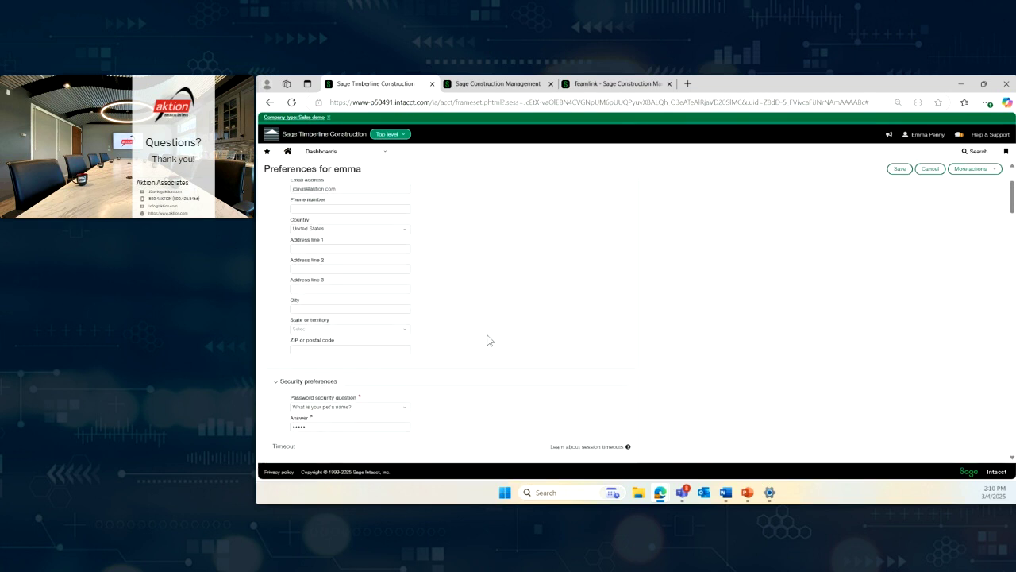
{"action": "scroll", "coordinate": [487, 348], "scroll_direction": "down", "scroll_amount": 10}
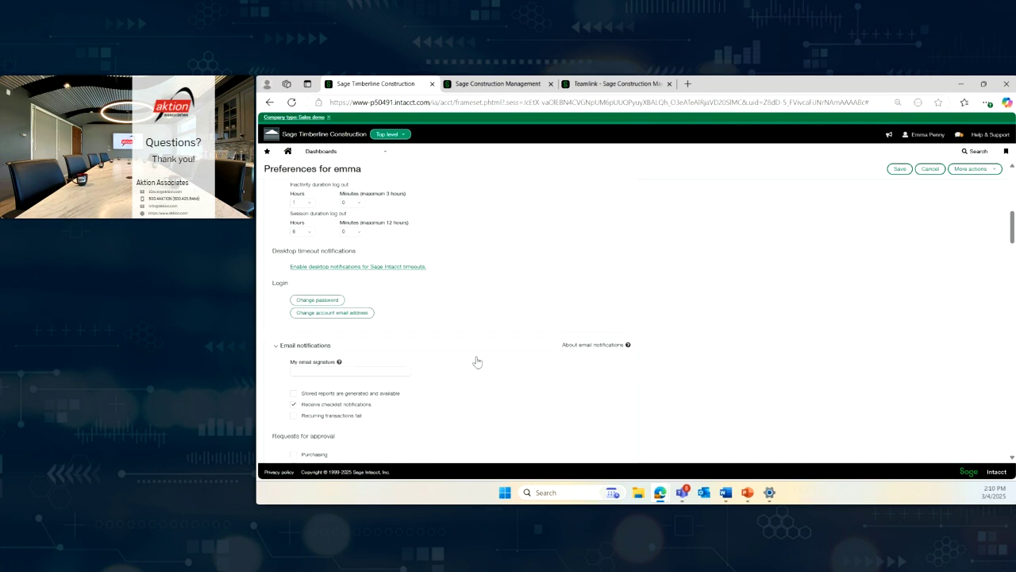
{"action": "scroll", "coordinate": [480, 370], "scroll_direction": "down", "scroll_amount": 10}
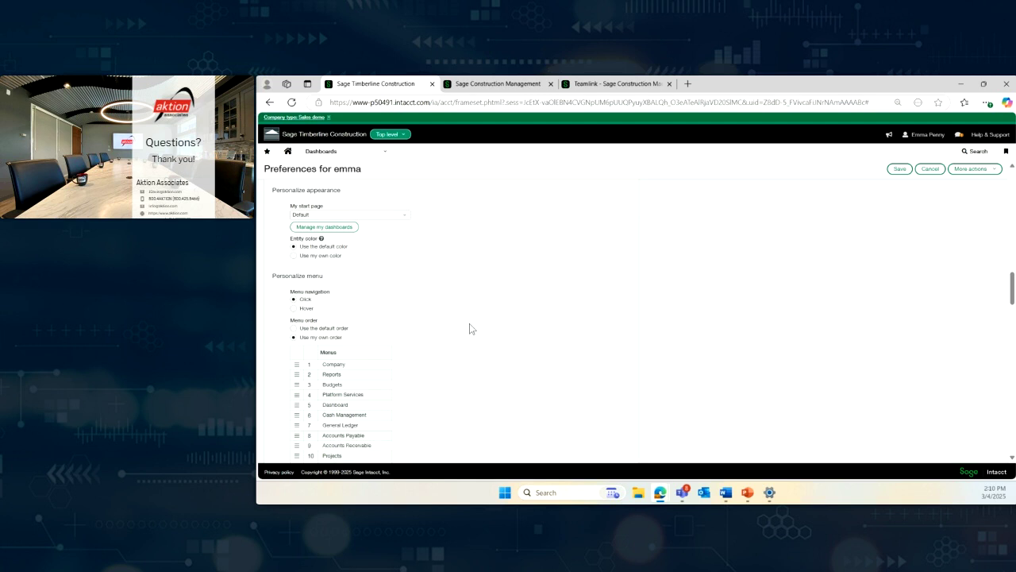
{"action": "scroll", "coordinate": [446, 326], "scroll_direction": "down", "scroll_amount": 2}
{"action": "scroll", "coordinate": [469, 381], "scroll_direction": "down", "scroll_amount": 5}
{"action": "scroll", "coordinate": [458, 399], "scroll_direction": "down", "scroll_amount": 1}
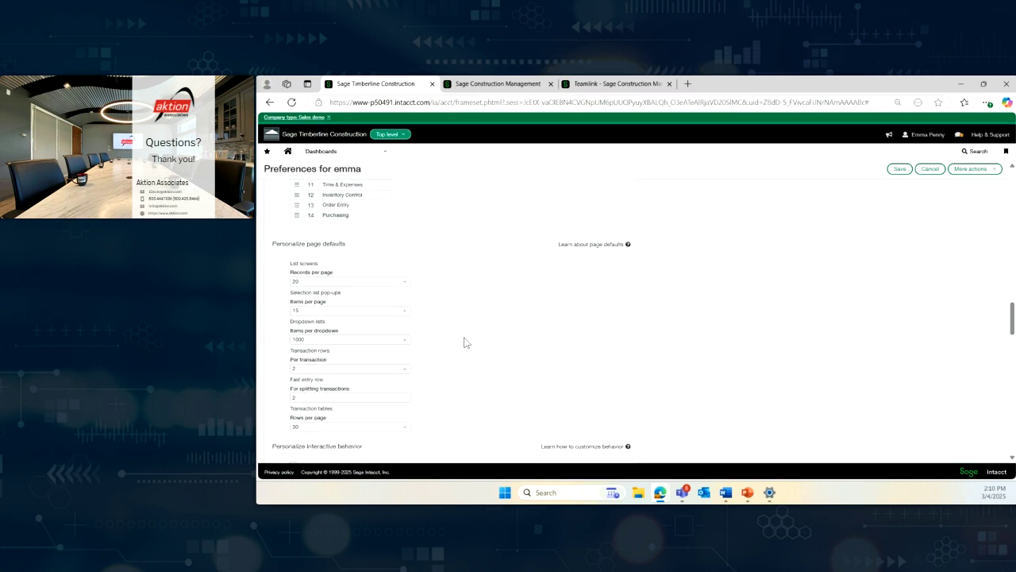
{"action": "scroll", "coordinate": [459, 354], "scroll_direction": "down", "scroll_amount": 2}
{"action": "scroll", "coordinate": [461, 364], "scroll_direction": "down", "scroll_amount": 1}
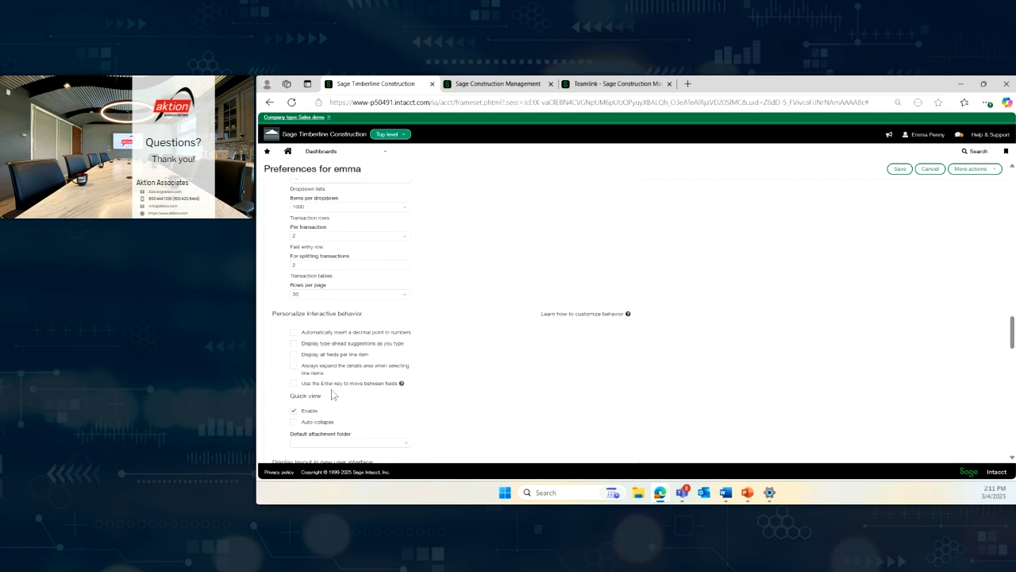
{"action": "scroll", "coordinate": [469, 378], "scroll_direction": "down", "scroll_amount": 1}
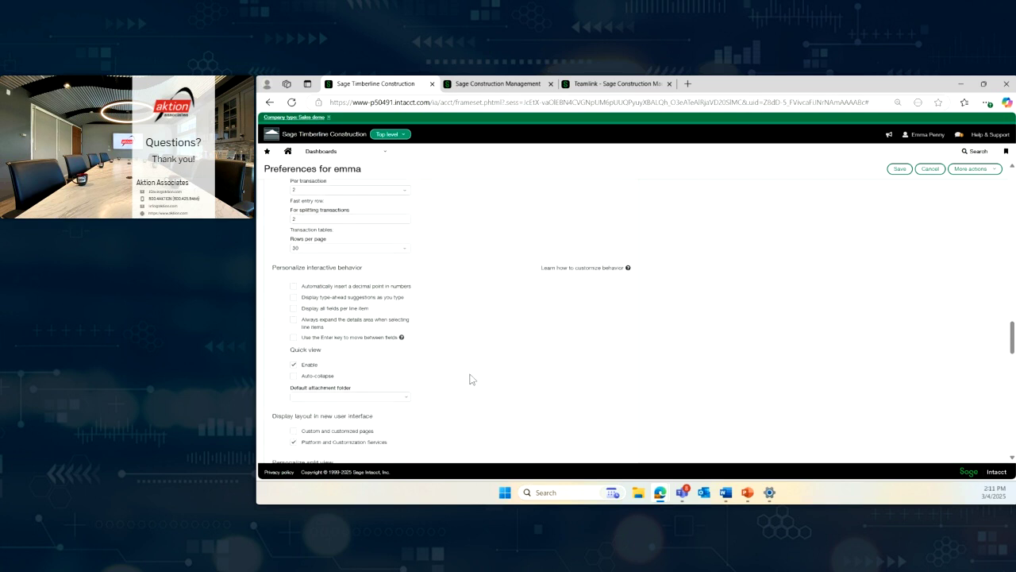
{"action": "scroll", "coordinate": [468, 382], "scroll_direction": "up", "scroll_amount": 1}
{"action": "scroll", "coordinate": [485, 322], "scroll_direction": "up", "scroll_amount": 2}
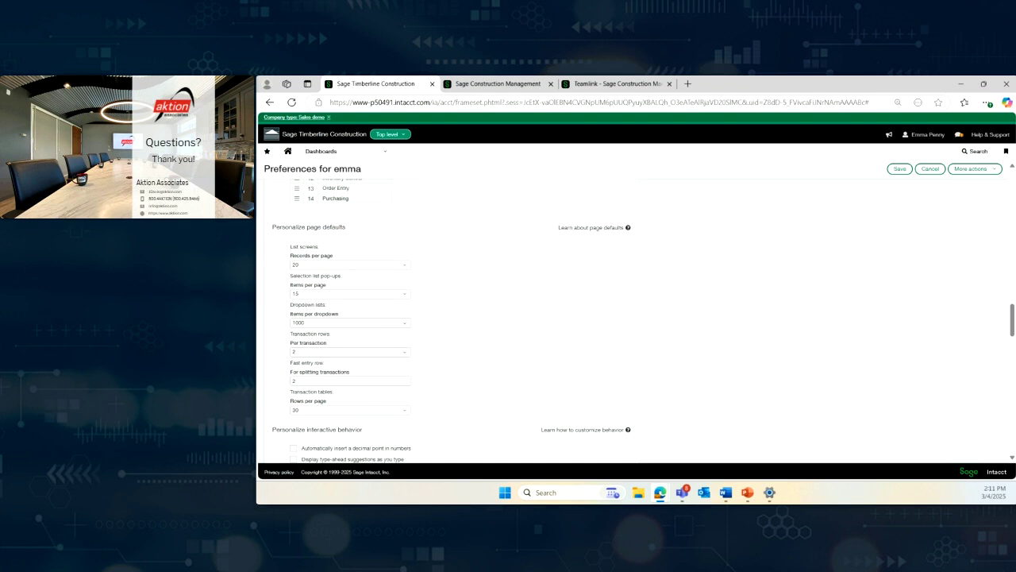
{"action": "left_click", "coordinate": [929, 170]}
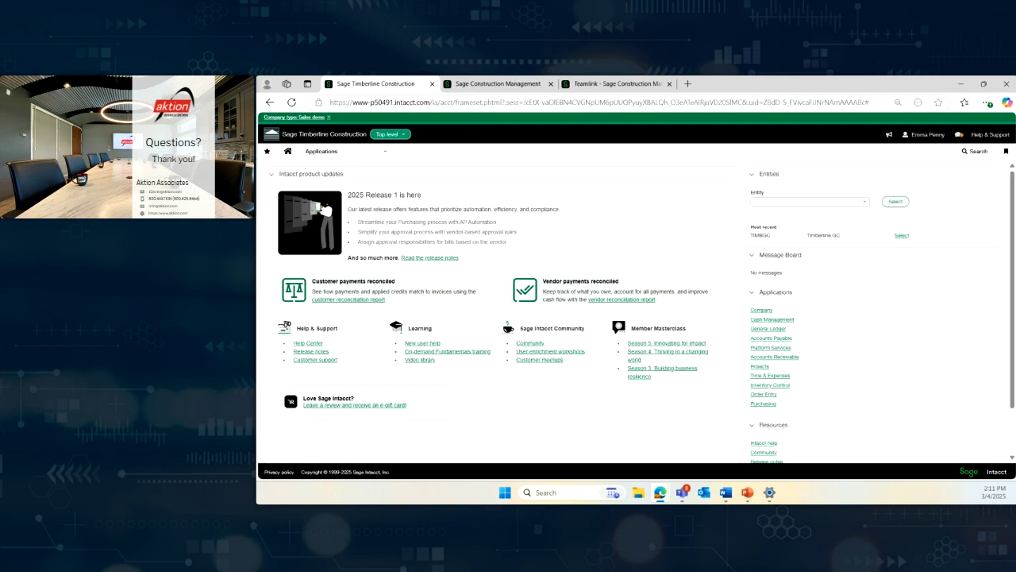
Add the Accounts Payable task Approve bills to the favorites and check the favorites list.
{"action": "left_click", "coordinate": [957, 136]}
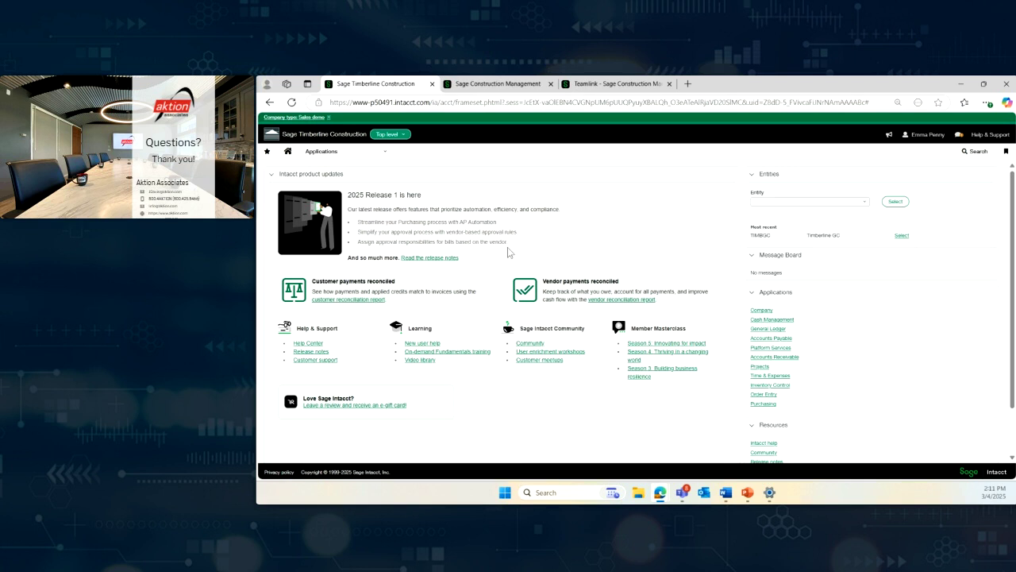
{"action": "left_click", "coordinate": [376, 159]}
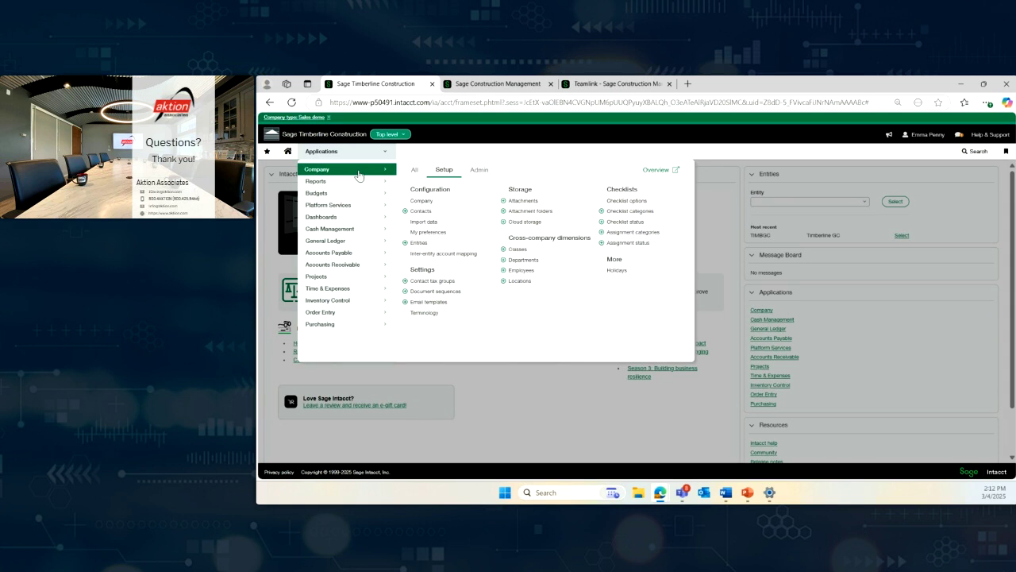
{"action": "left_click", "coordinate": [337, 256]}
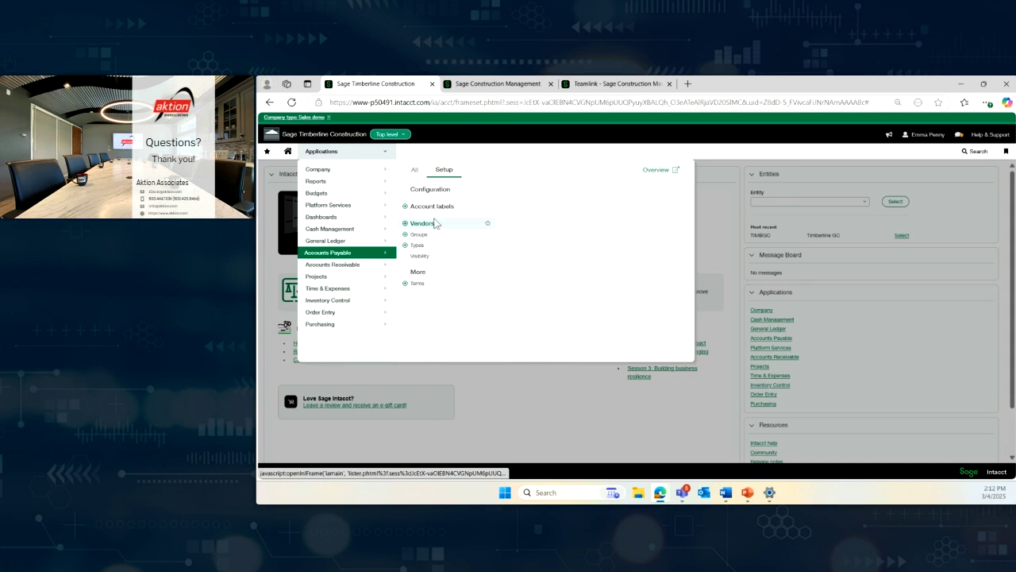
{"action": "left_click", "coordinate": [414, 171]}
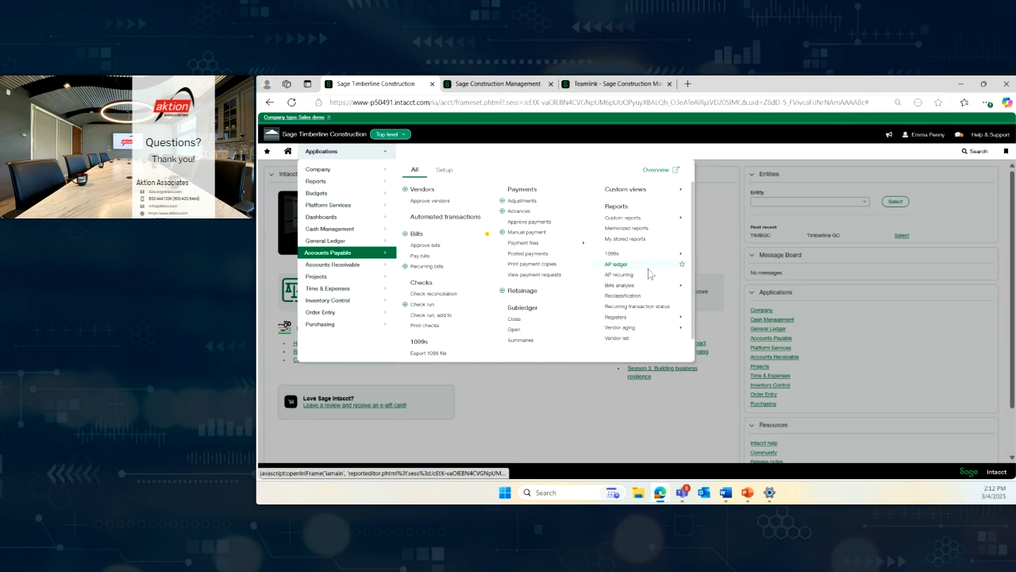
{"action": "left_click", "coordinate": [486, 246]}
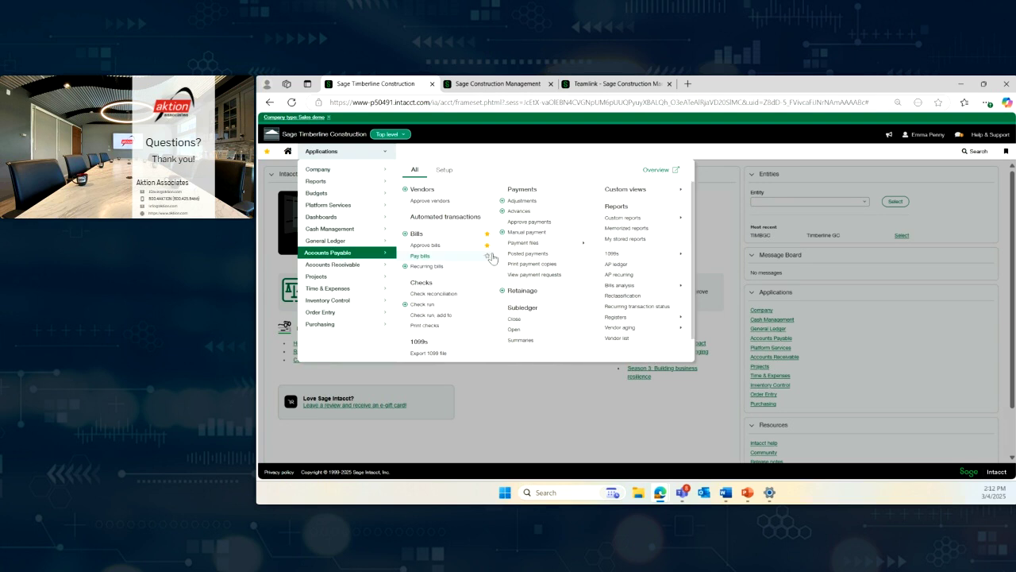
{"action": "left_click", "coordinate": [267, 153]}
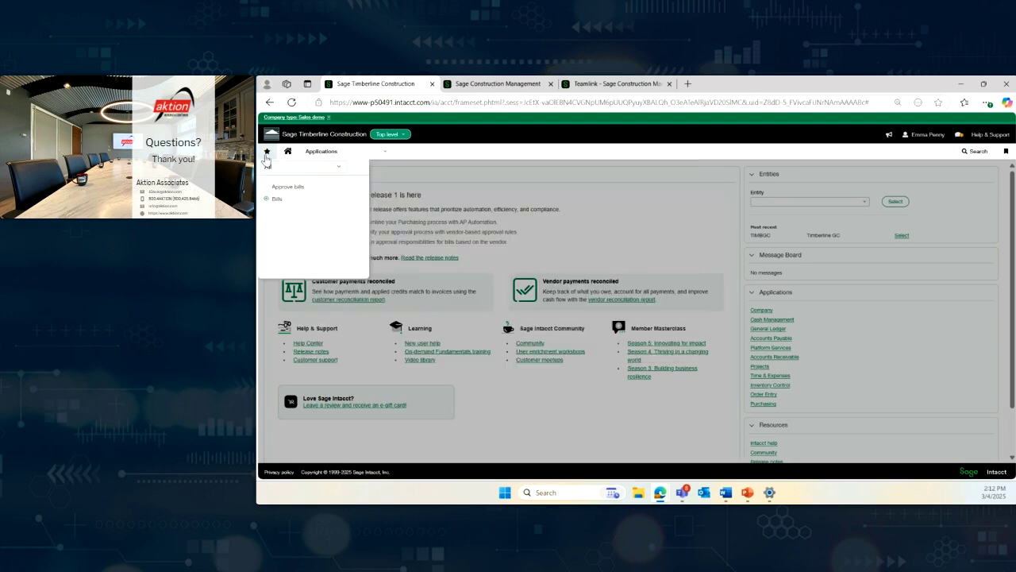
{"action": "left_click", "coordinate": [483, 193]}
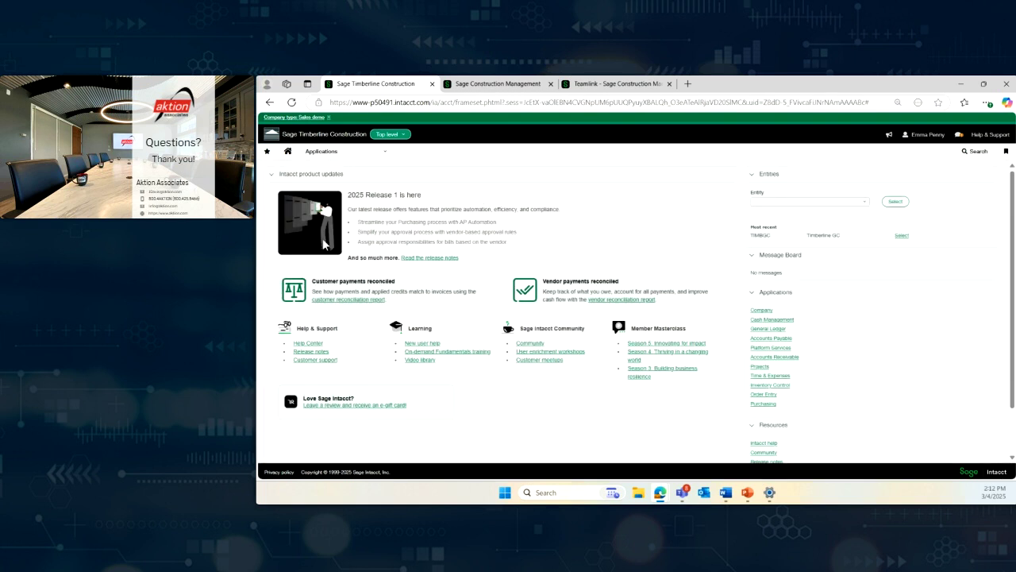
Open the Accounts Payable overview page with its data, task and report workflow.
{"action": "left_click", "coordinate": [355, 157]}
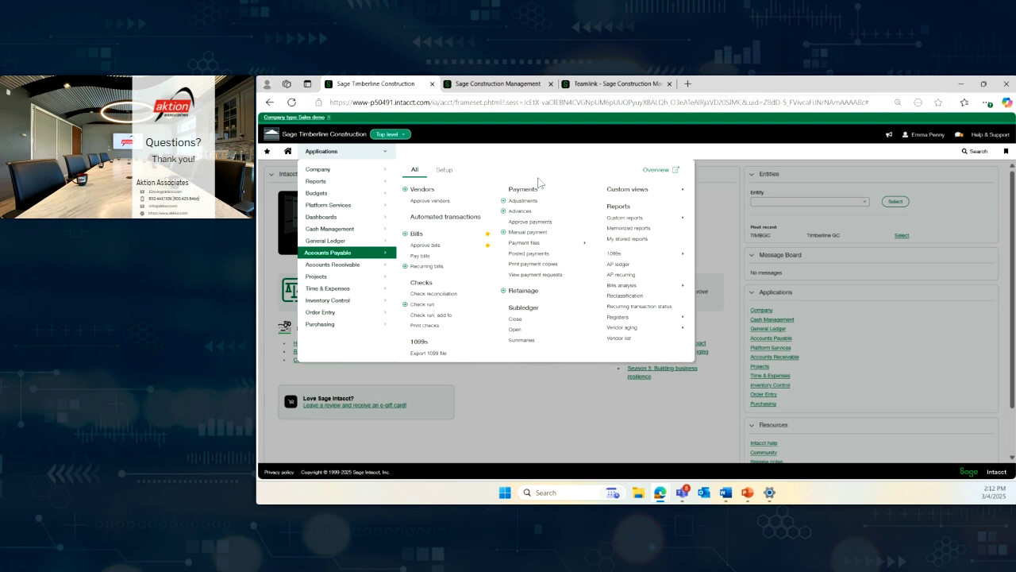
{"action": "left_click", "coordinate": [340, 260]}
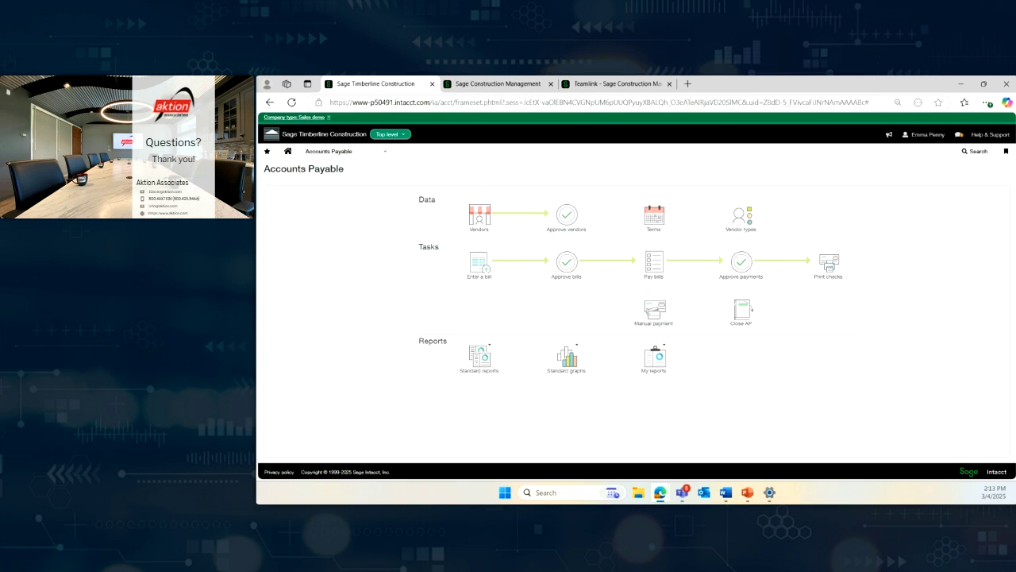
Look through the company's application subscriptions and open the configuration for managing multiple entities.
{"action": "left_click", "coordinate": [379, 156]}
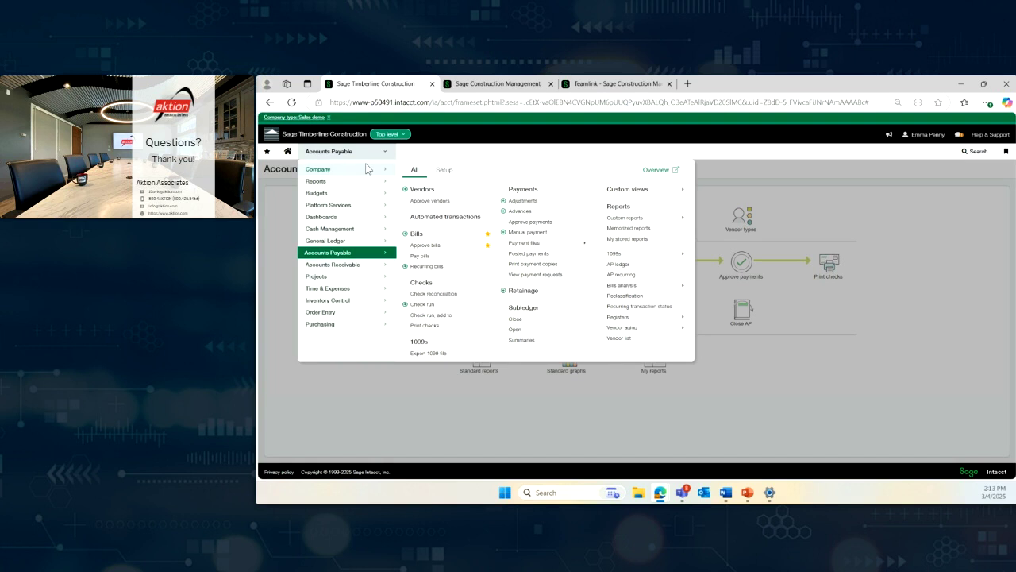
{"action": "left_click", "coordinate": [335, 176]}
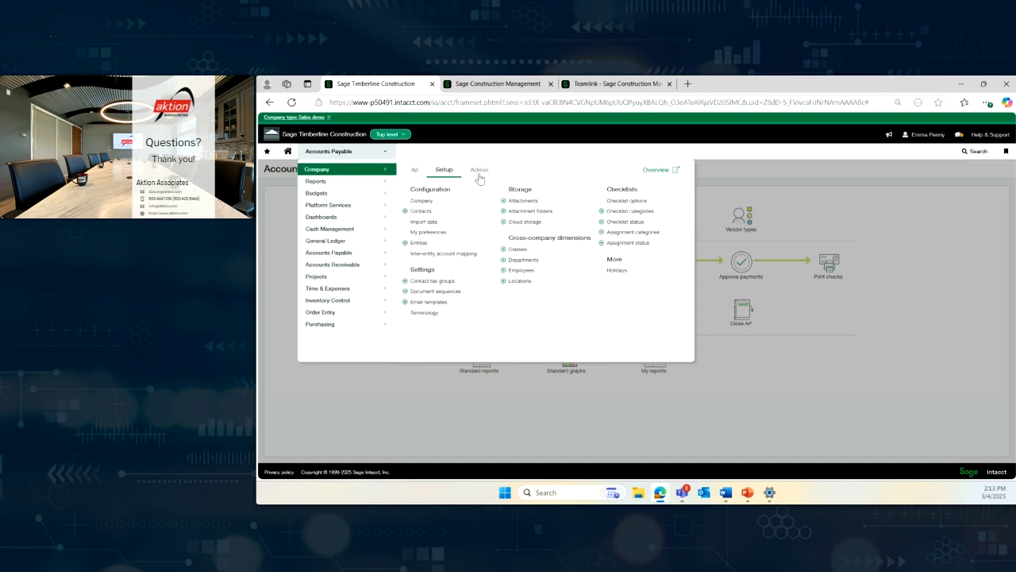
{"action": "left_click", "coordinate": [479, 170]}
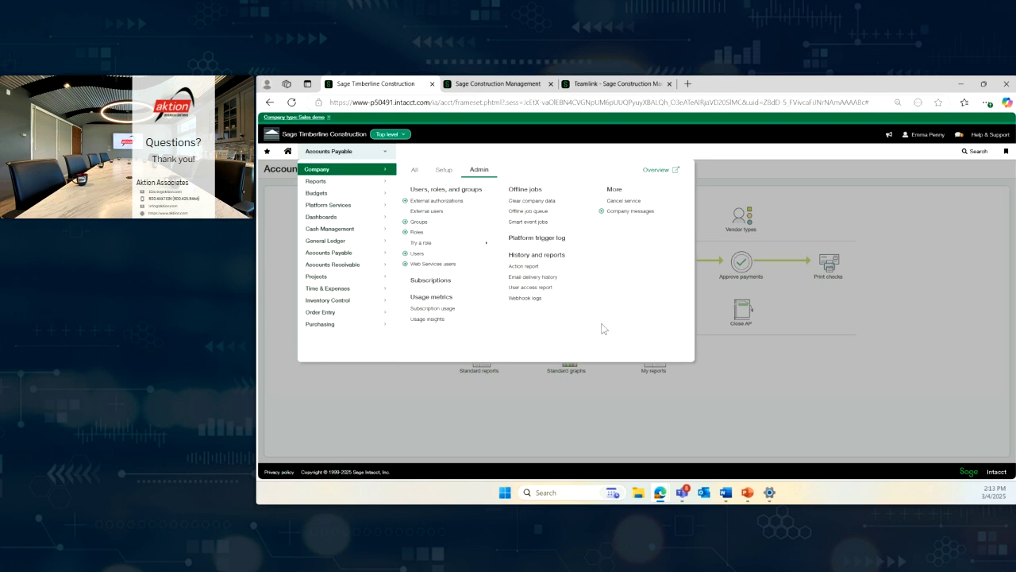
{"action": "left_click", "coordinate": [426, 285]}
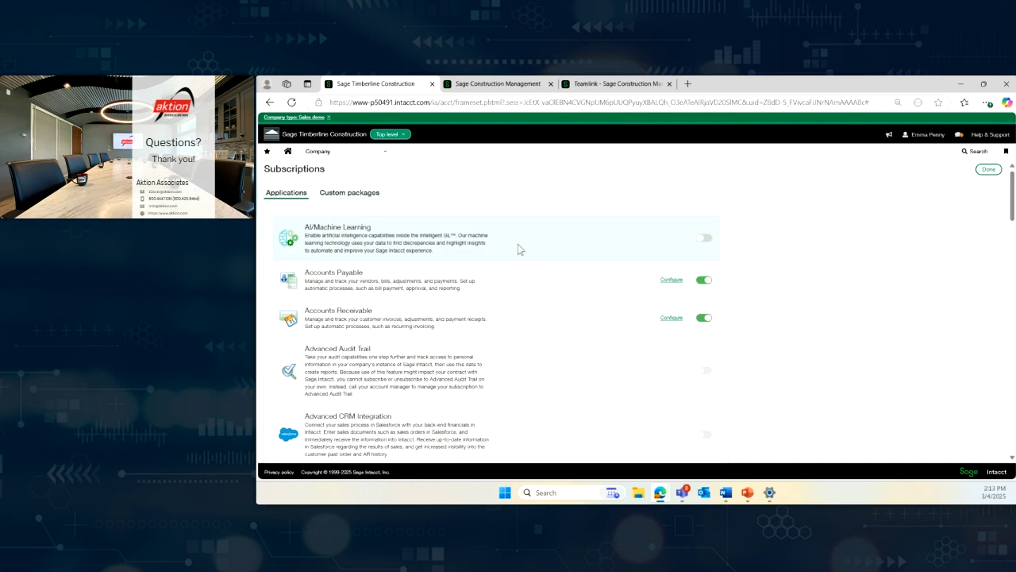
{"action": "scroll", "coordinate": [623, 377], "scroll_direction": "down", "scroll_amount": 2}
{"action": "scroll", "coordinate": [623, 377], "scroll_direction": "down", "scroll_amount": 10}
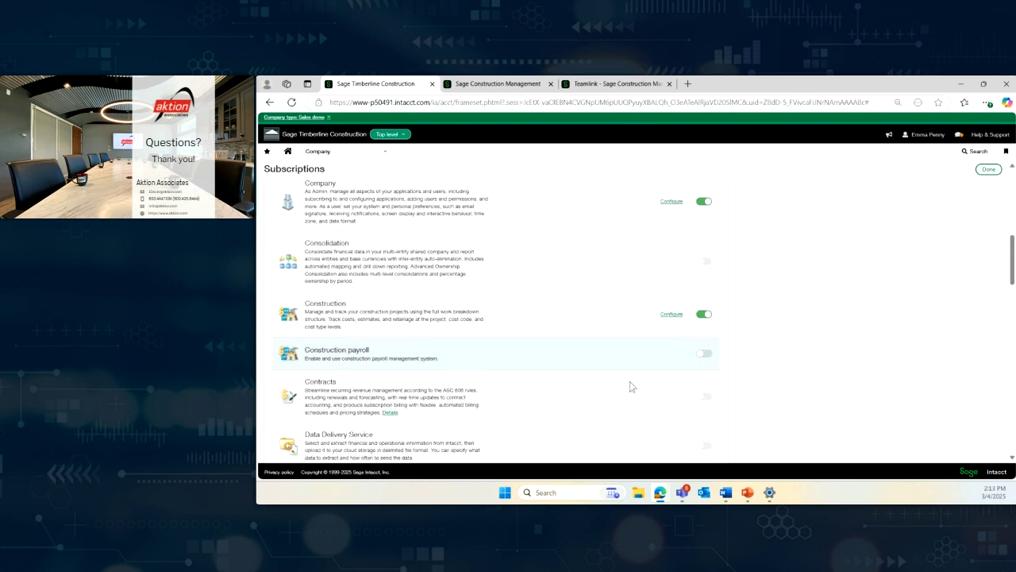
{"action": "scroll", "coordinate": [627, 387], "scroll_direction": "down", "scroll_amount": 6}
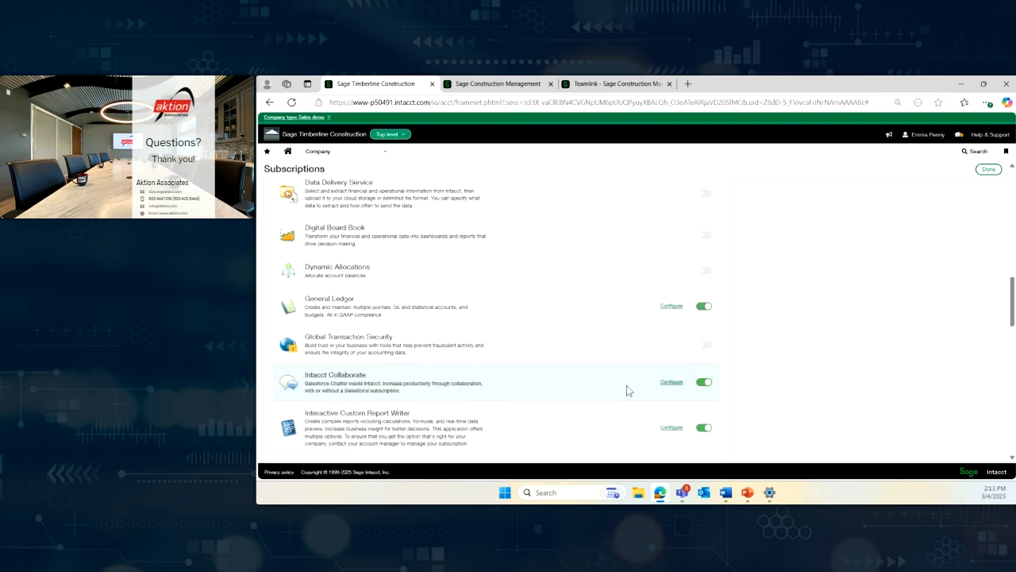
{"action": "scroll", "coordinate": [627, 390], "scroll_direction": "down", "scroll_amount": 1}
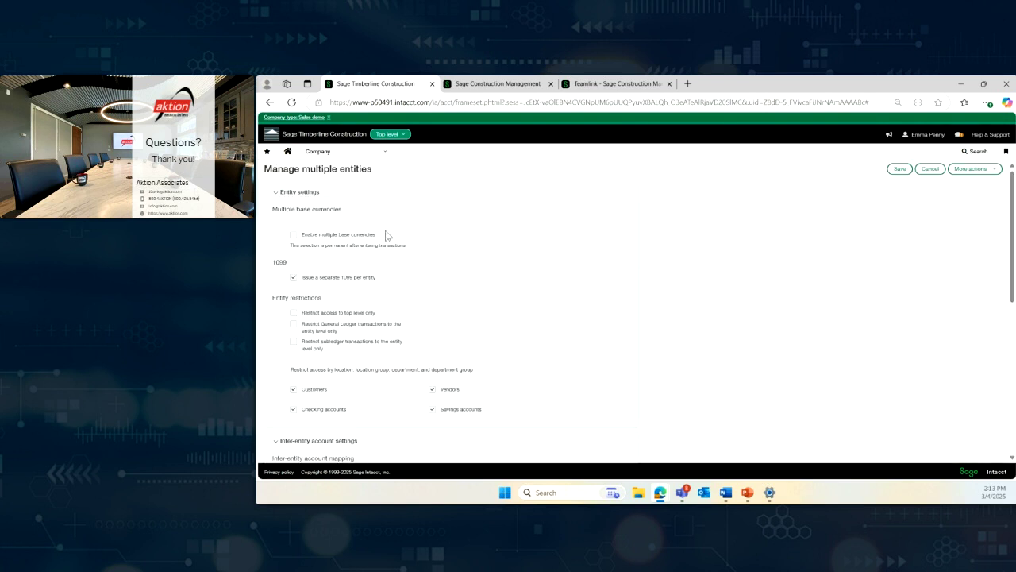
Try the Advanced inter-entity account mapping plan in the inter-entity account settings.
{"action": "scroll", "coordinate": [430, 304], "scroll_direction": "down", "scroll_amount": 1}
{"action": "scroll", "coordinate": [450, 373], "scroll_direction": "down", "scroll_amount": 3}
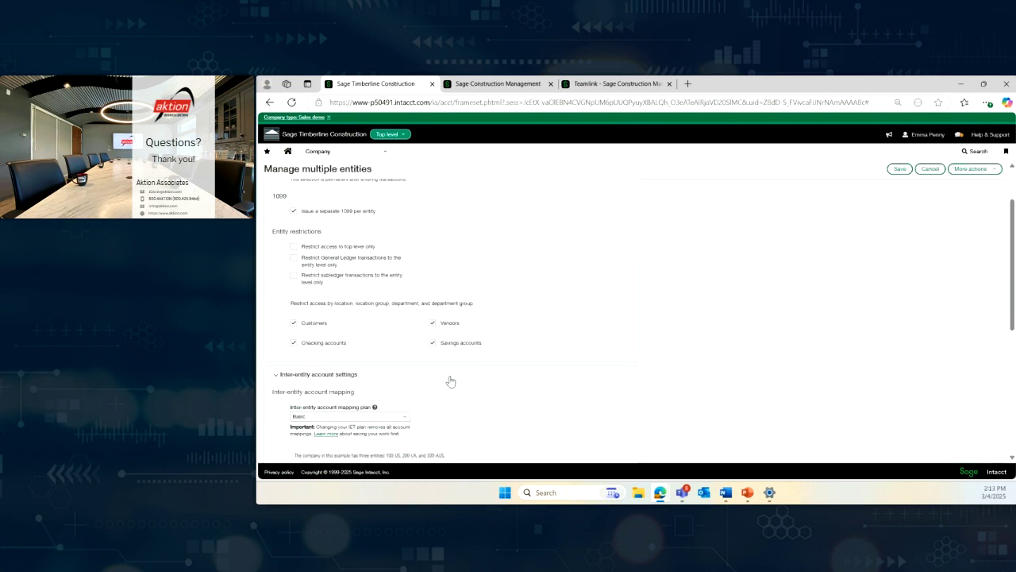
{"action": "scroll", "coordinate": [533, 364], "scroll_direction": "down", "scroll_amount": 2}
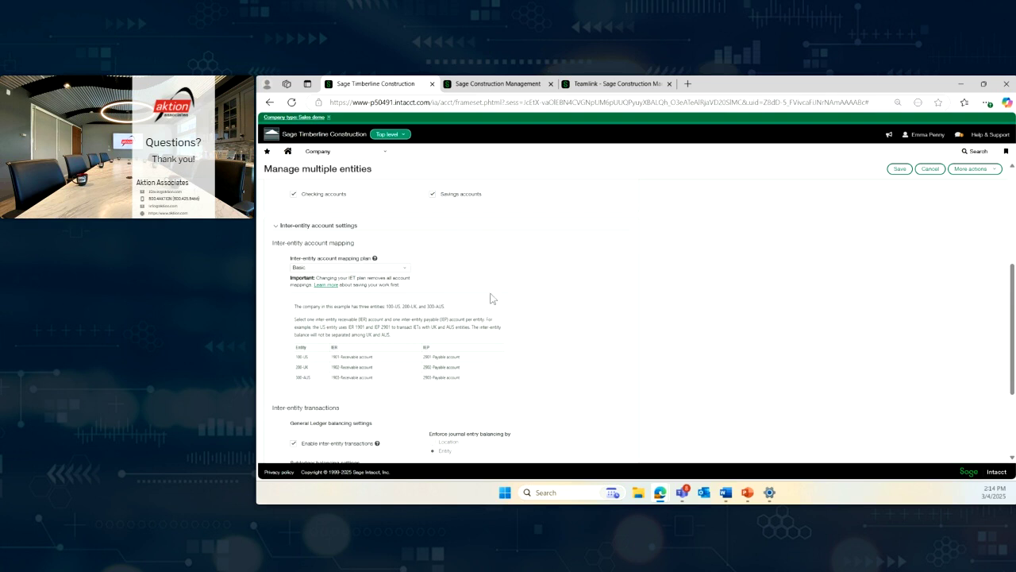
{"action": "left_click", "coordinate": [405, 270]}
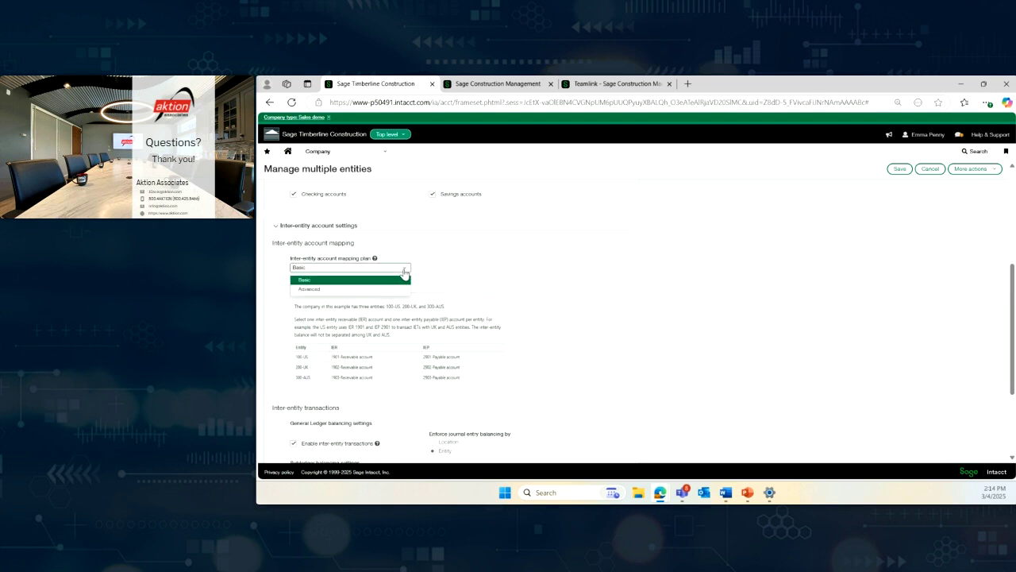
{"action": "left_click", "coordinate": [302, 289]}
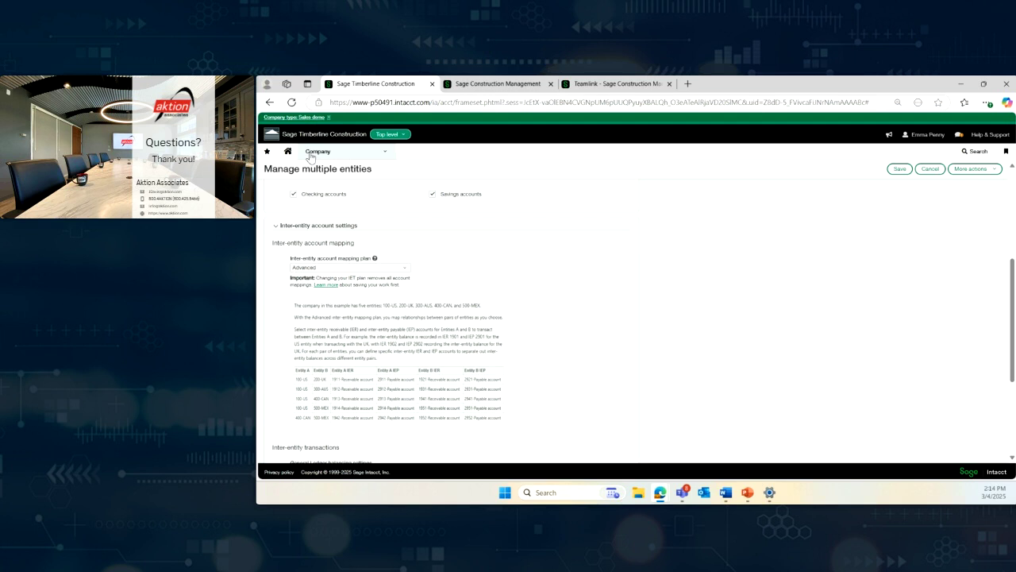
Search the AP bill records for 3000, leaving the entity configuration without saving its changes.
{"action": "left_click", "coordinate": [978, 153]}
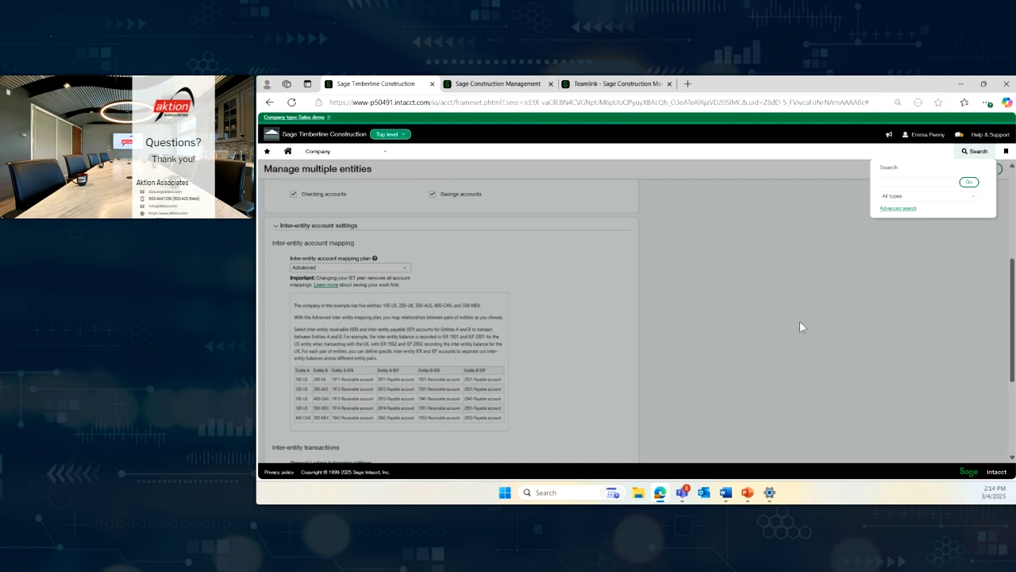
{"action": "left_click", "coordinate": [895, 181]}
{"action": "type", "text": "3000"}
{"action": "left_click", "coordinate": [952, 196]}
{"action": "left_click", "coordinate": [895, 236]}
{"action": "left_click", "coordinate": [969, 182]}
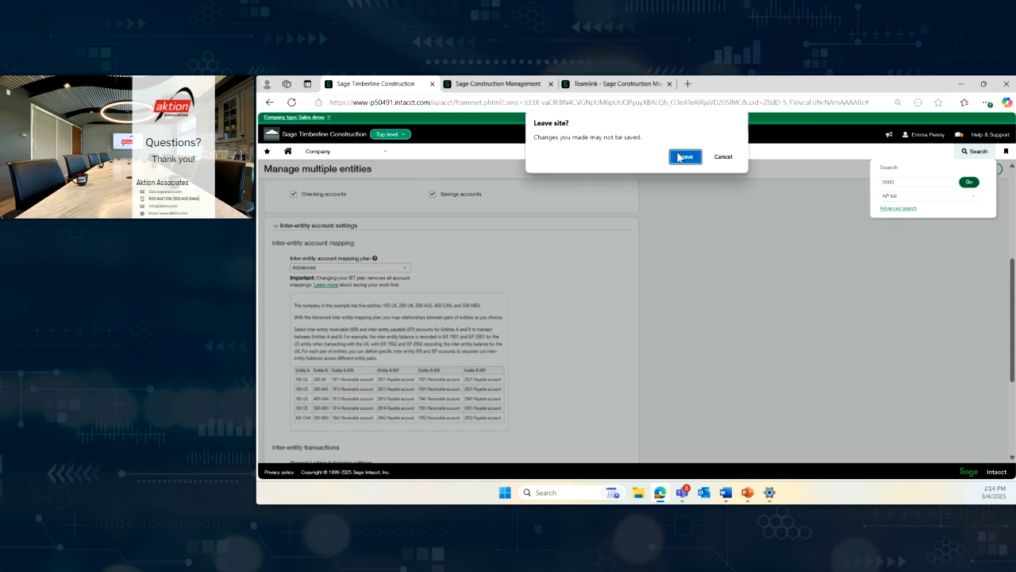
{"action": "left_click", "coordinate": [683, 156]}
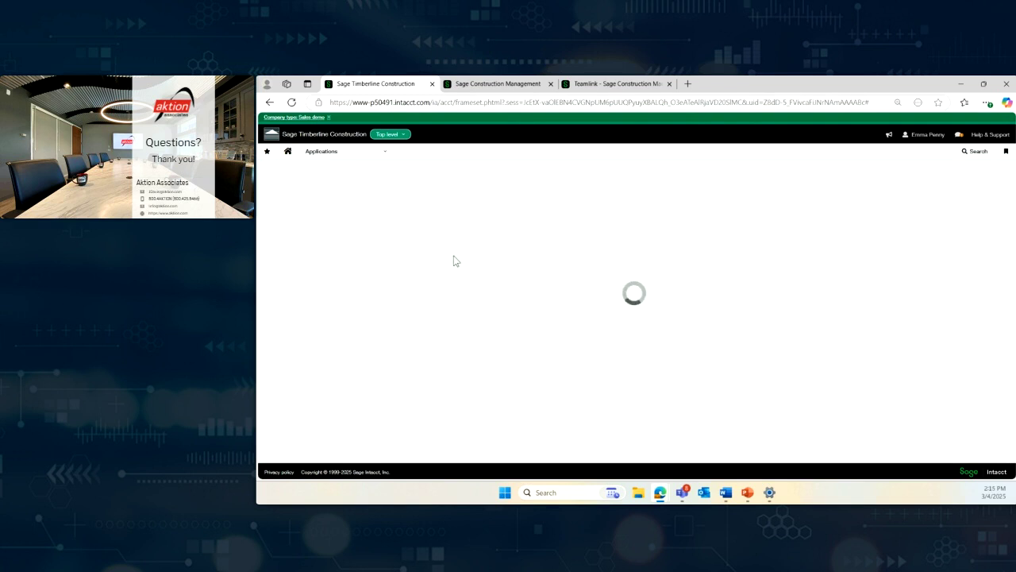
Go to the last page of the AP bill results and view Ross Electric's bill ROSS_0001.
{"action": "left_click", "coordinate": [404, 137]}
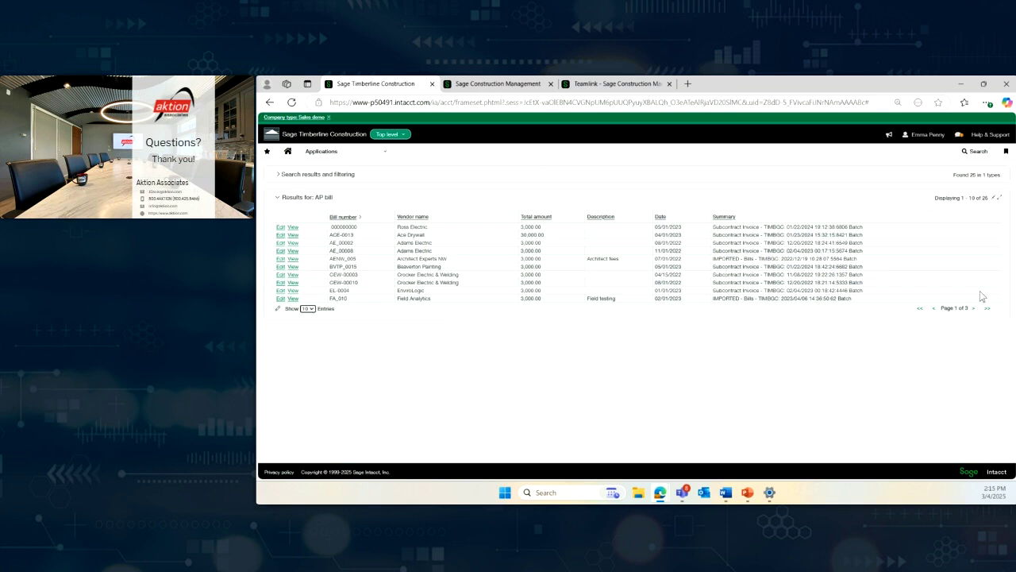
{"action": "left_click", "coordinate": [973, 310]}
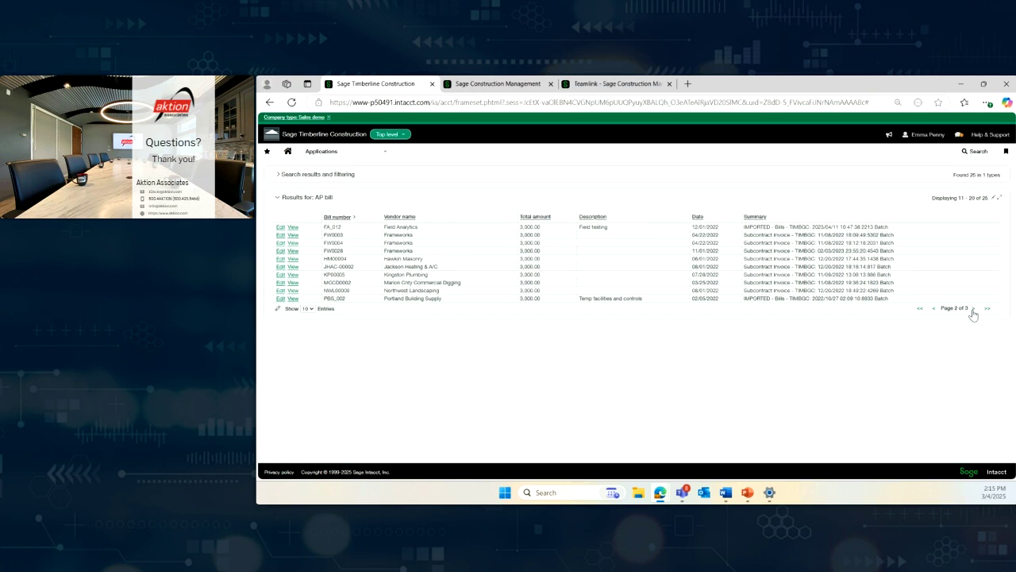
{"action": "left_click", "coordinate": [974, 310]}
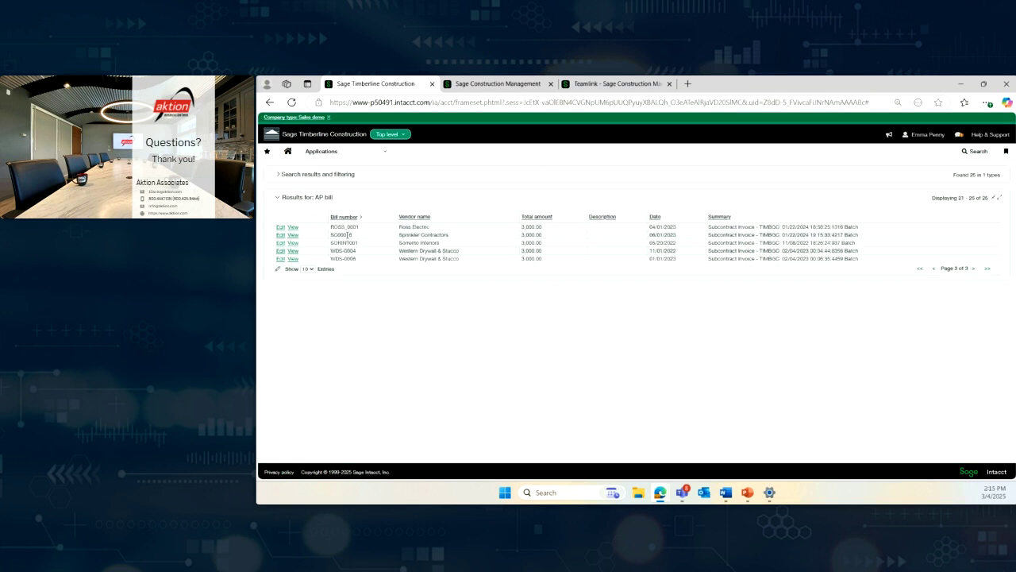
{"action": "left_click", "coordinate": [292, 229]}
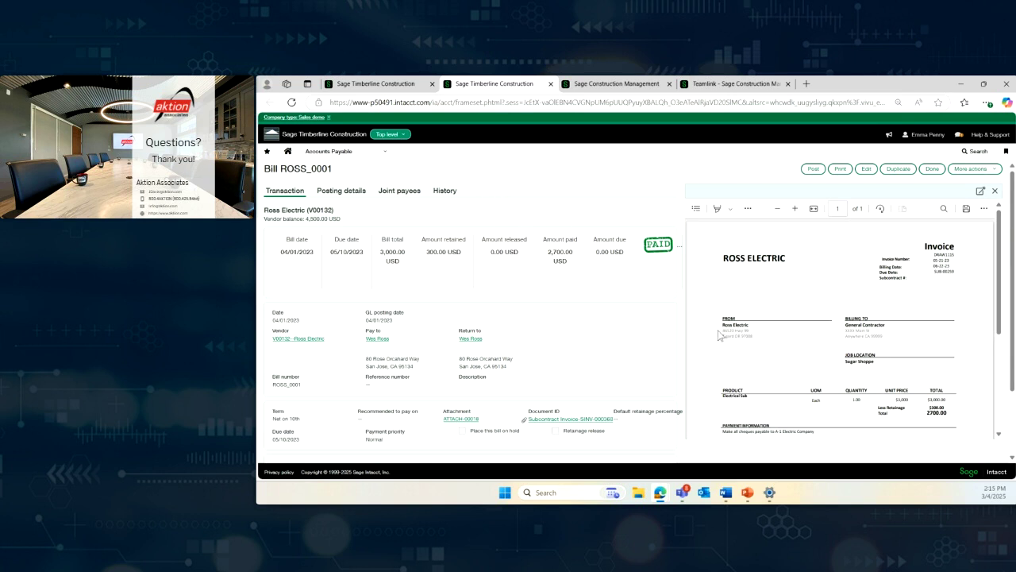
Close the invoice attachment preview and review the entries and payment details of bill ROSS_0001.
{"action": "left_click", "coordinate": [996, 193]}
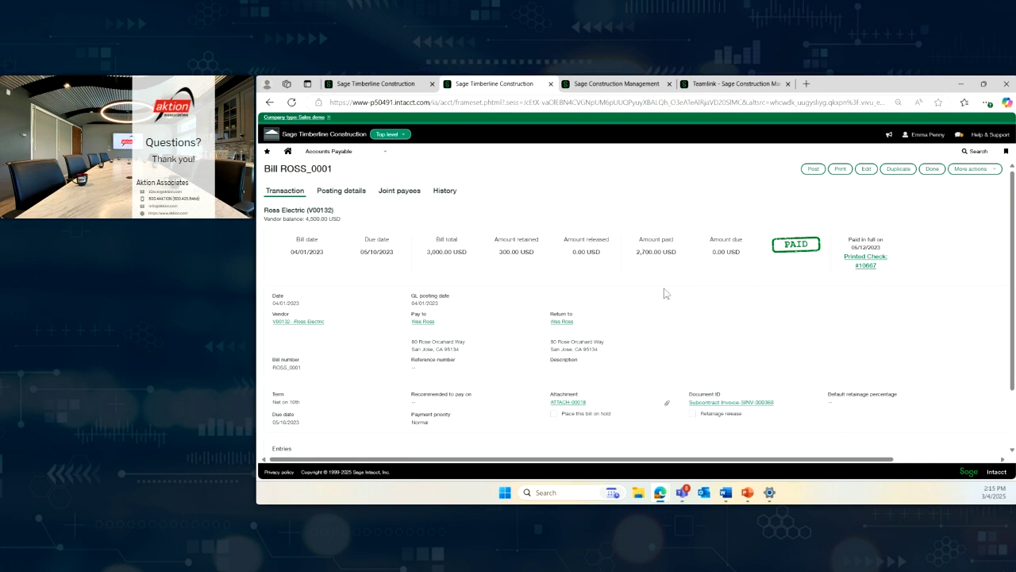
{"action": "scroll", "coordinate": [667, 340], "scroll_direction": "down", "scroll_amount": 1}
{"action": "scroll", "coordinate": [667, 340], "scroll_direction": "down", "scroll_amount": 2}
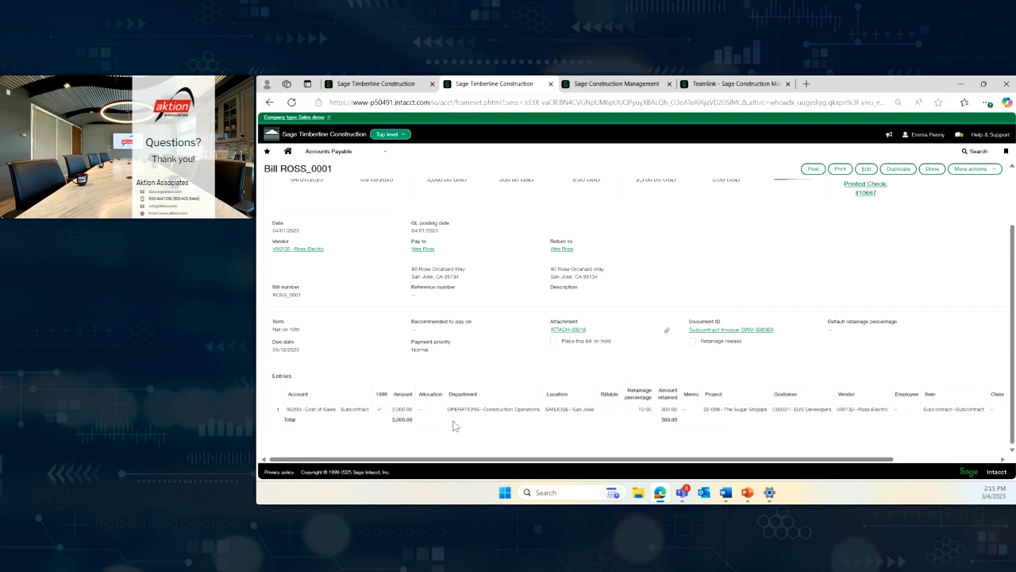
{"action": "scroll", "coordinate": [642, 318], "scroll_direction": "up", "scroll_amount": 1}
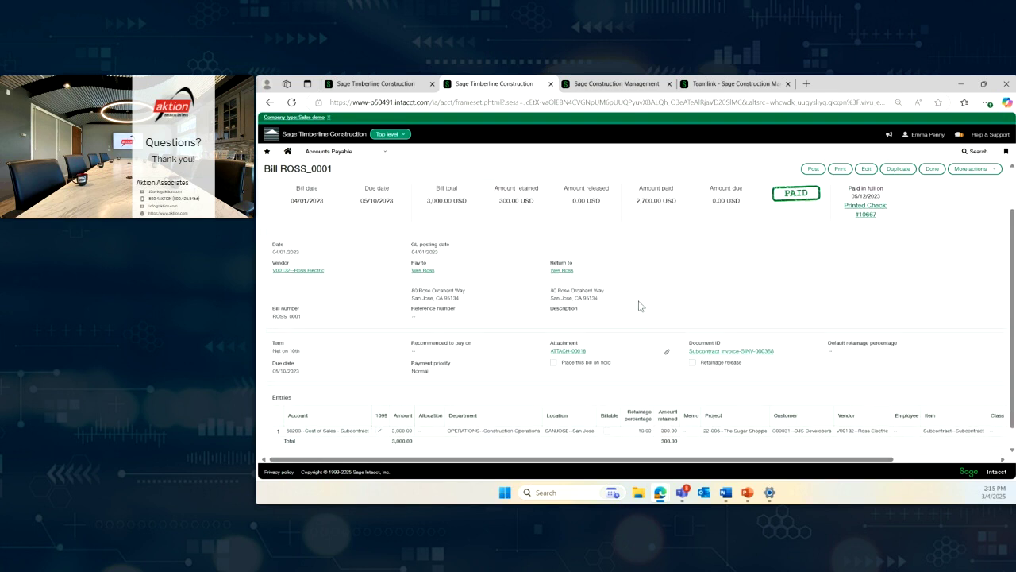
{"action": "scroll", "coordinate": [641, 306], "scroll_direction": "up", "scroll_amount": 1}
{"action": "scroll", "coordinate": [654, 316], "scroll_direction": "up", "scroll_amount": 1}
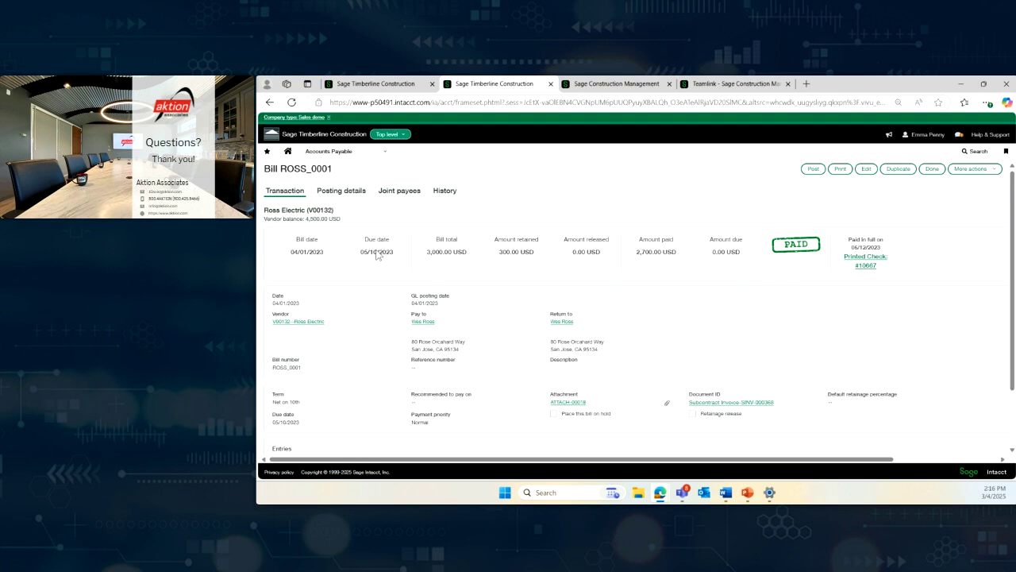
Trace the bill's payment from its printed check through the Bills register to the checking account transaction.
{"action": "left_click", "coordinate": [868, 265]}
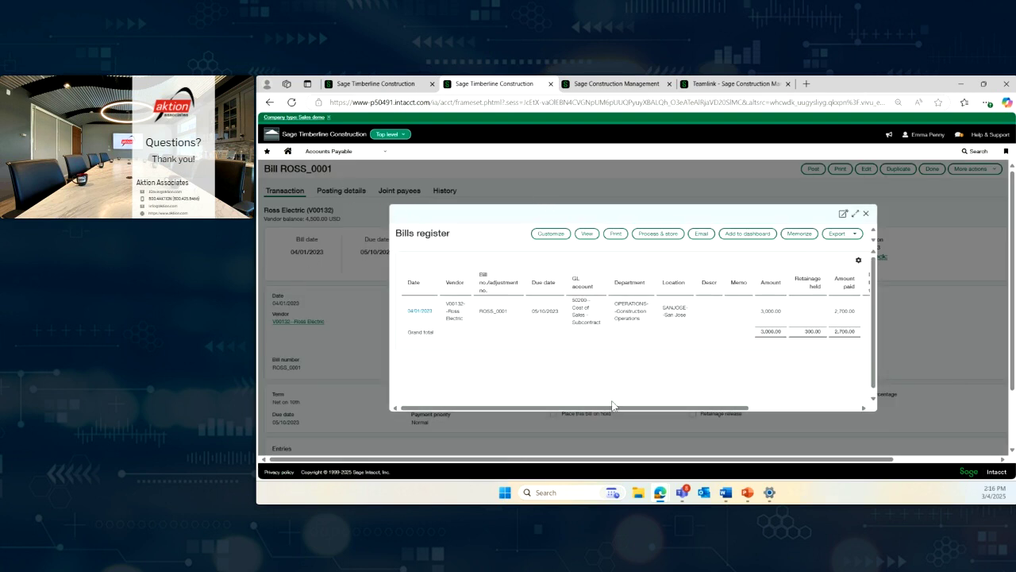
{"action": "left_click_drag", "start_coordinate": [593, 407], "coordinate": [704, 409]}
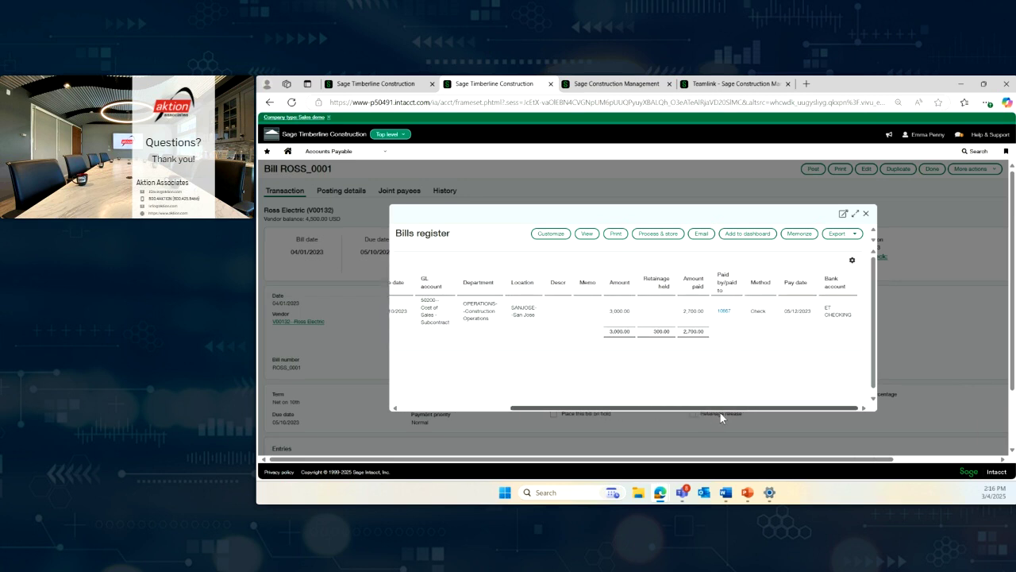
{"action": "left_click", "coordinate": [725, 311]}
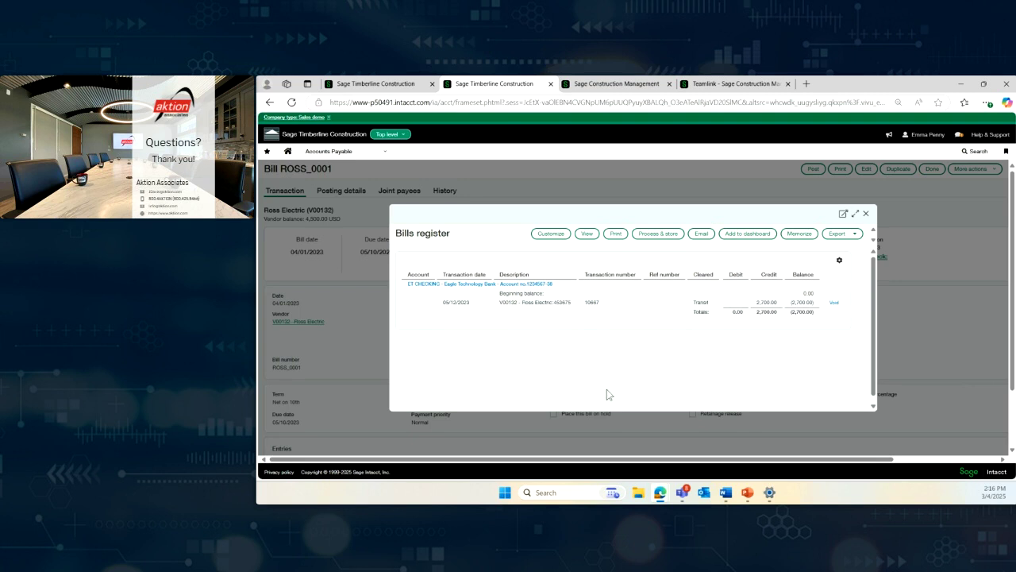
View the void payment form for the Ross Electric check, leaving it and the Bills register without voiding anything.
{"action": "left_click", "coordinate": [832, 303]}
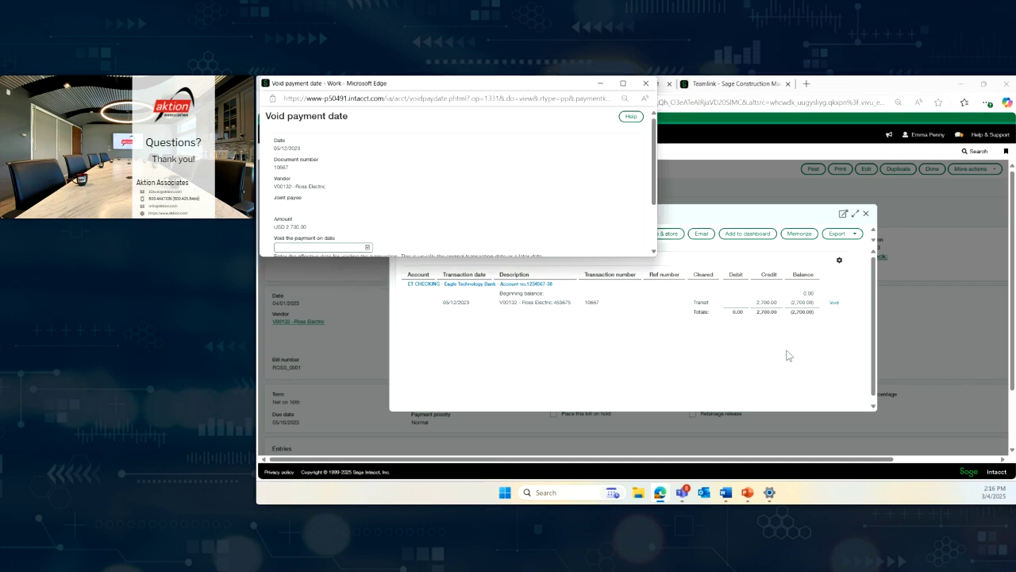
{"action": "scroll", "coordinate": [400, 219], "scroll_direction": "down", "scroll_amount": 1}
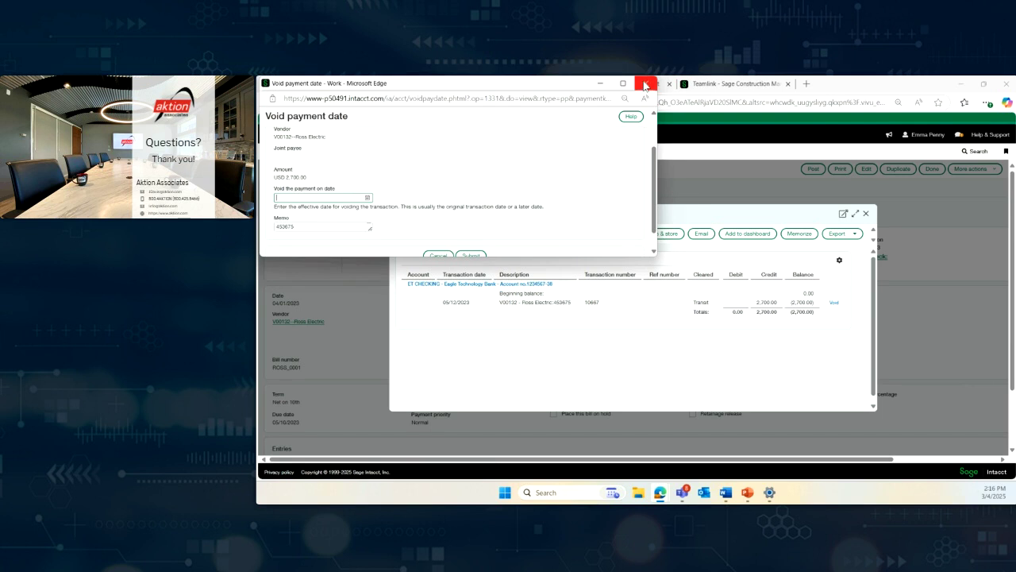
{"action": "left_click", "coordinate": [646, 84]}
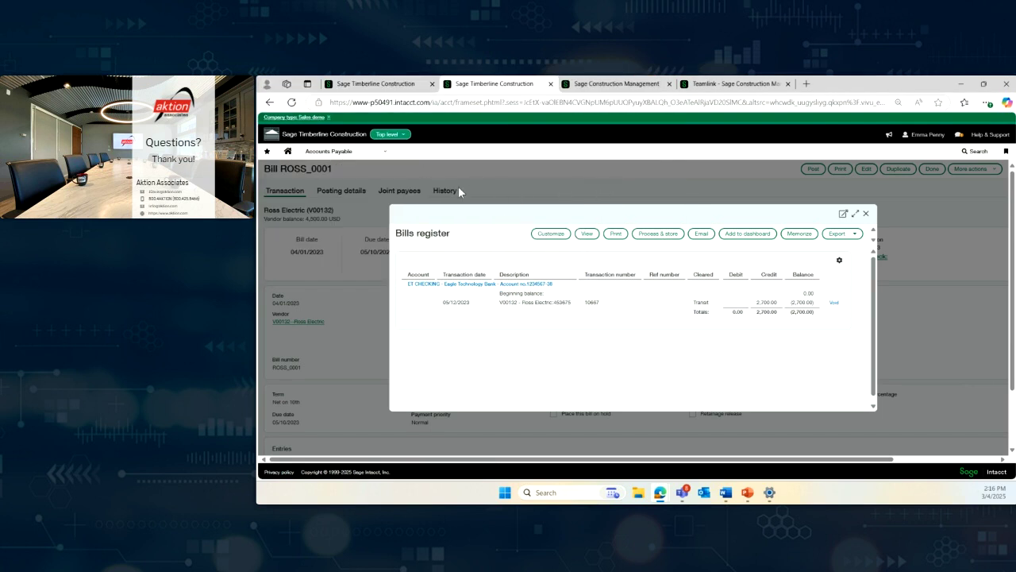
{"action": "left_click", "coordinate": [866, 215]}
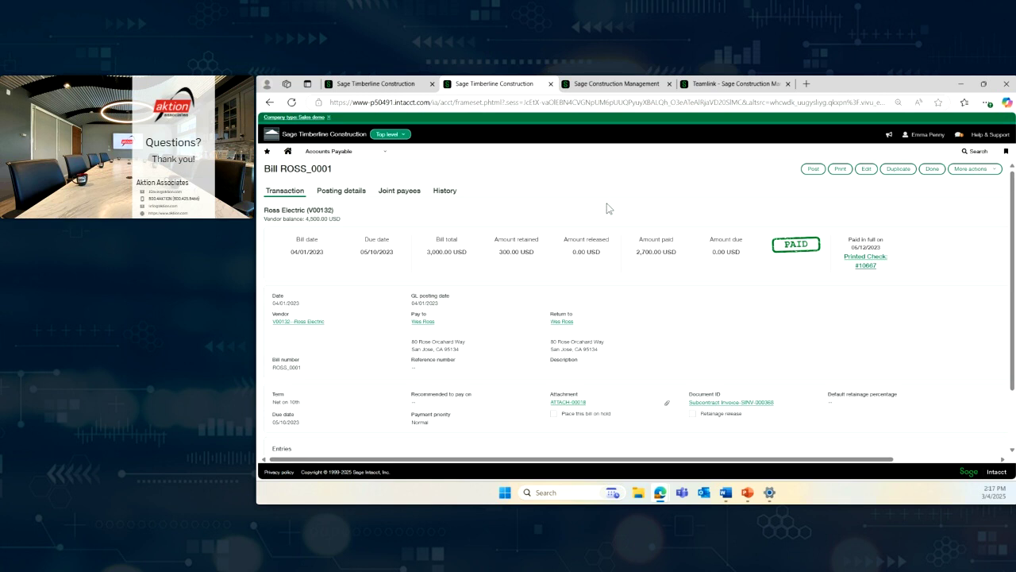
Open the Project Performance dashboard from the AP bill search results and look over its project overview reports.
{"action": "left_click", "coordinate": [378, 89]}
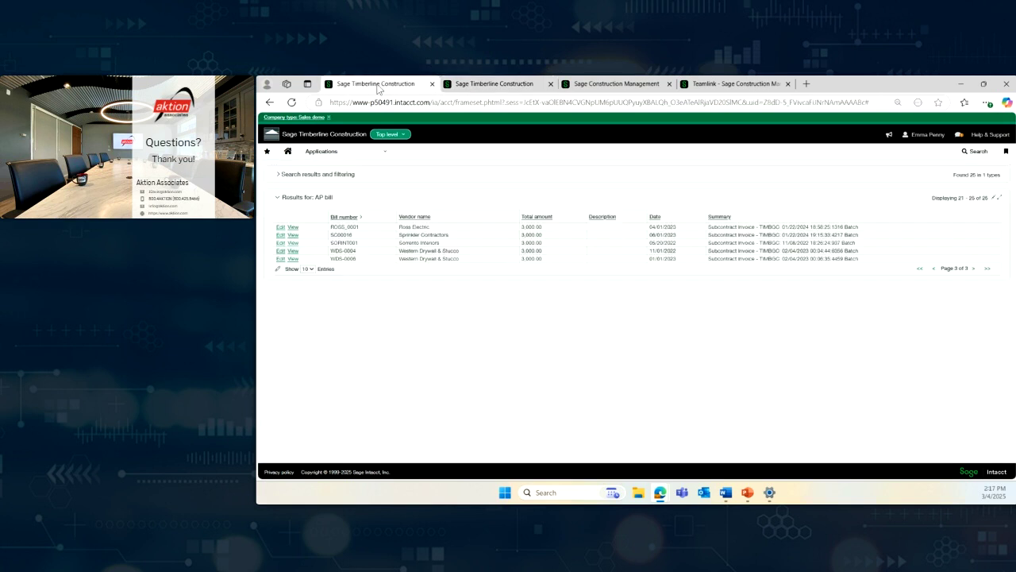
{"action": "left_click", "coordinate": [350, 159]}
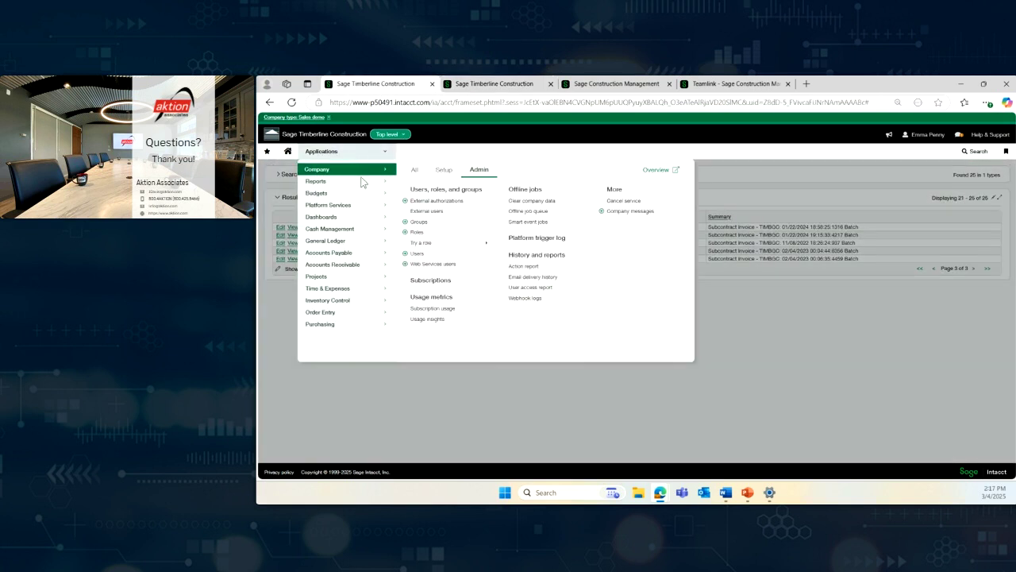
{"action": "left_click", "coordinate": [327, 219]}
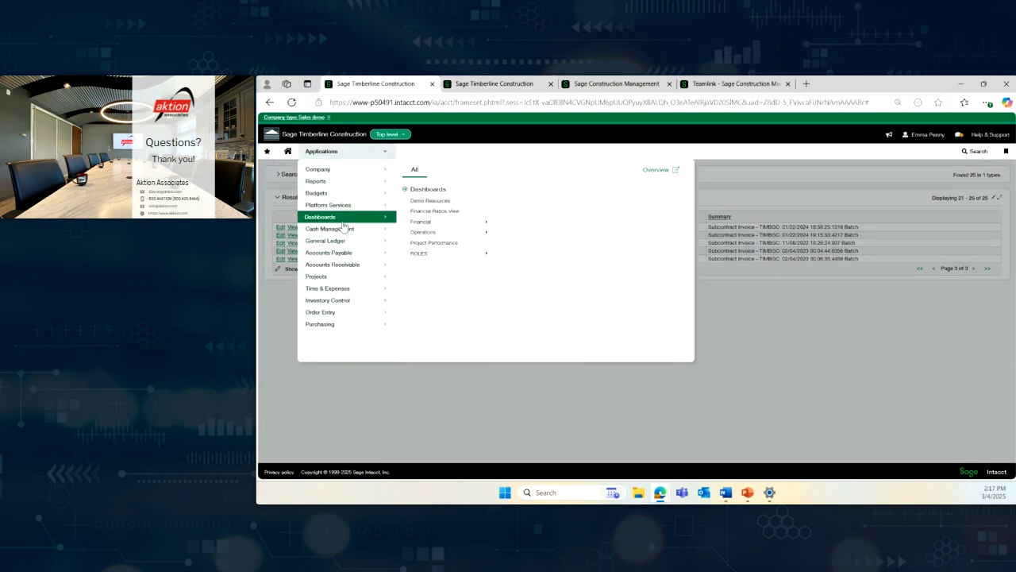
{"action": "left_click", "coordinate": [437, 243]}
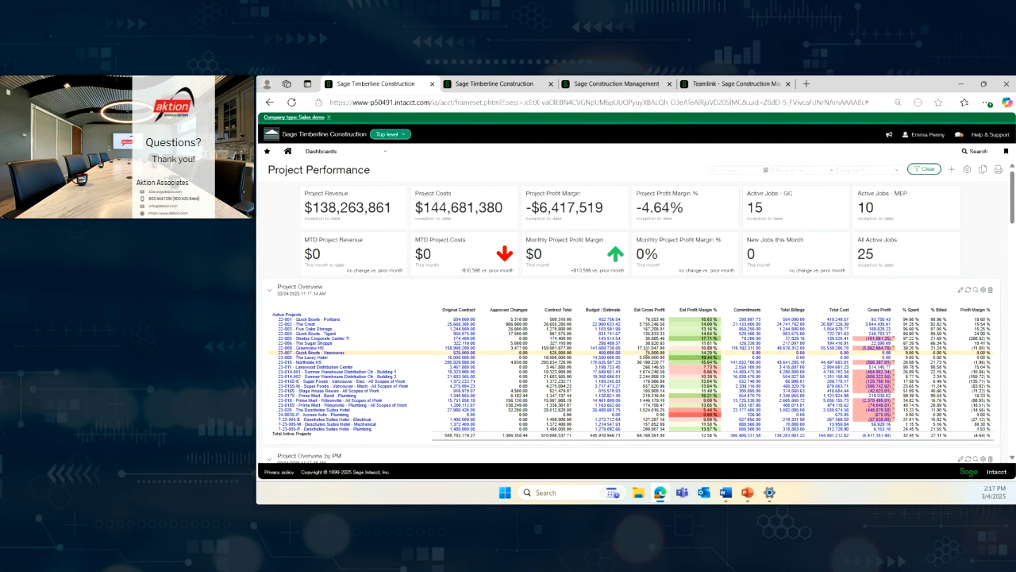
{"action": "scroll", "coordinate": [625, 356], "scroll_direction": "down", "scroll_amount": 3}
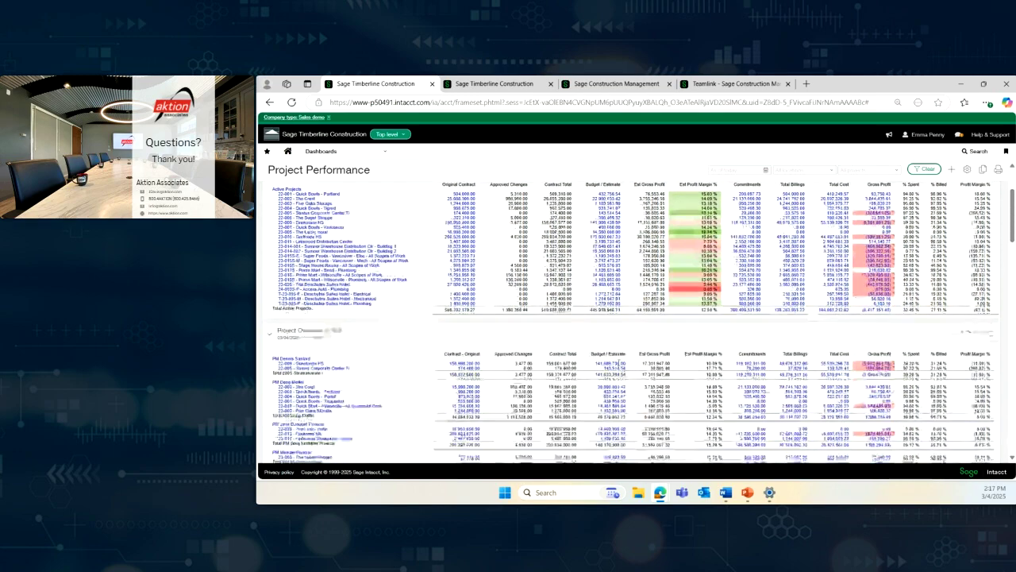
{"action": "scroll", "coordinate": [623, 361], "scroll_direction": "up", "scroll_amount": 5}
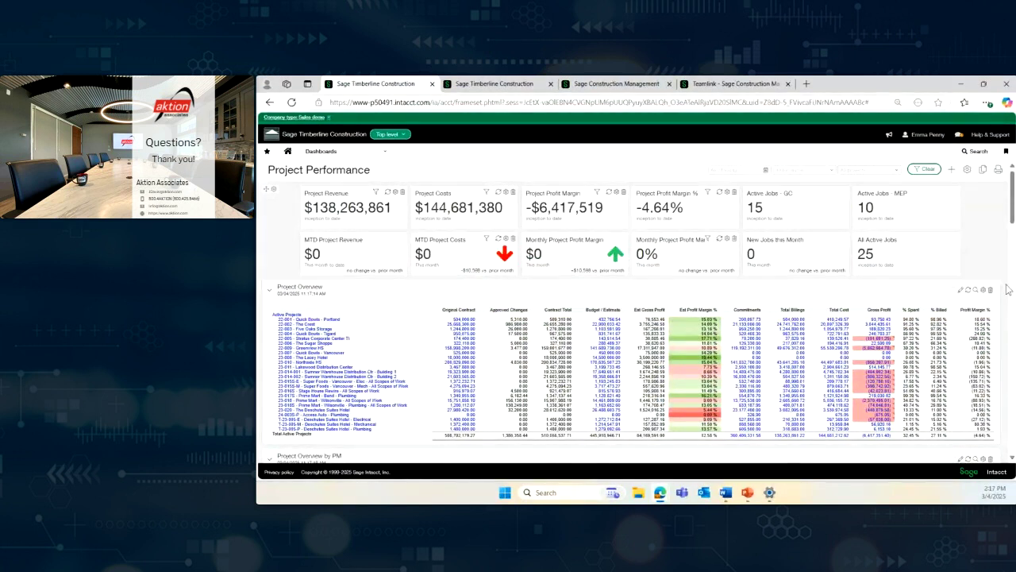
Filter the Project Performance dashboard by location TIMBGC--Timberline GC, then by the Hotels project group.
{"action": "left_click", "coordinate": [834, 172]}
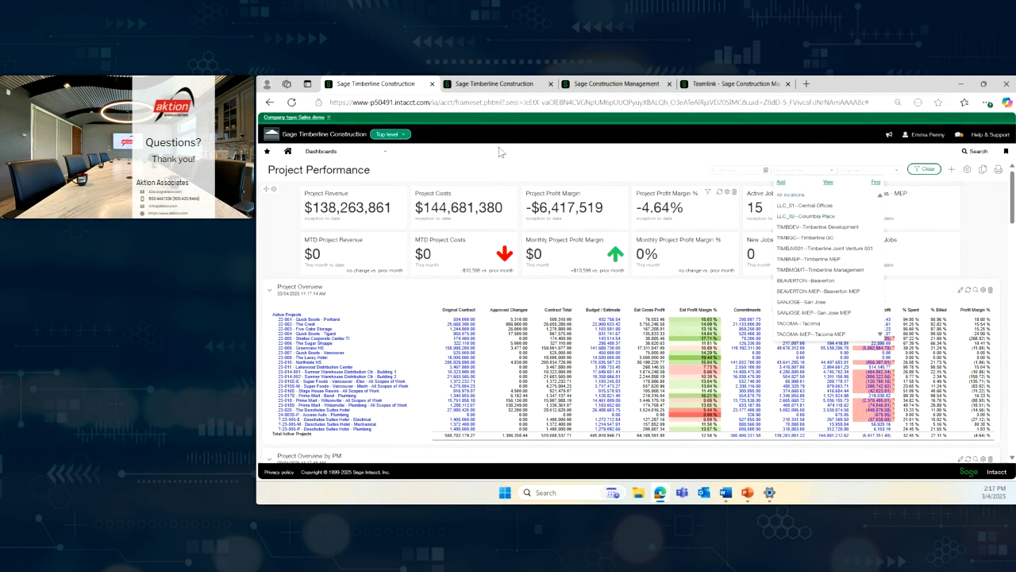
{"action": "left_click", "coordinate": [826, 239]}
{"action": "left_click", "coordinate": [926, 170]}
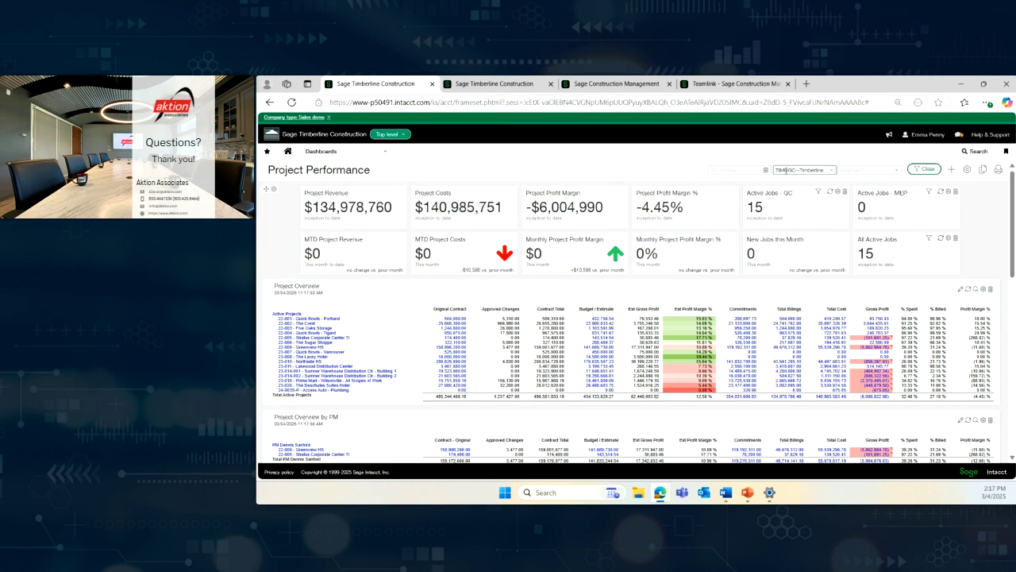
{"action": "left_click", "coordinate": [897, 175]}
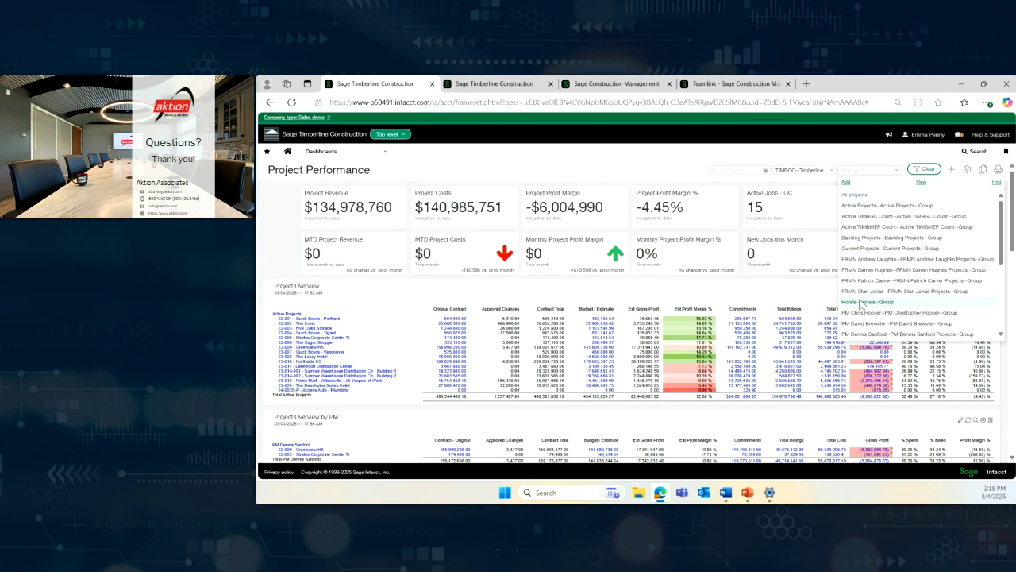
{"action": "left_click", "coordinate": [862, 303]}
{"action": "left_click", "coordinate": [926, 170]}
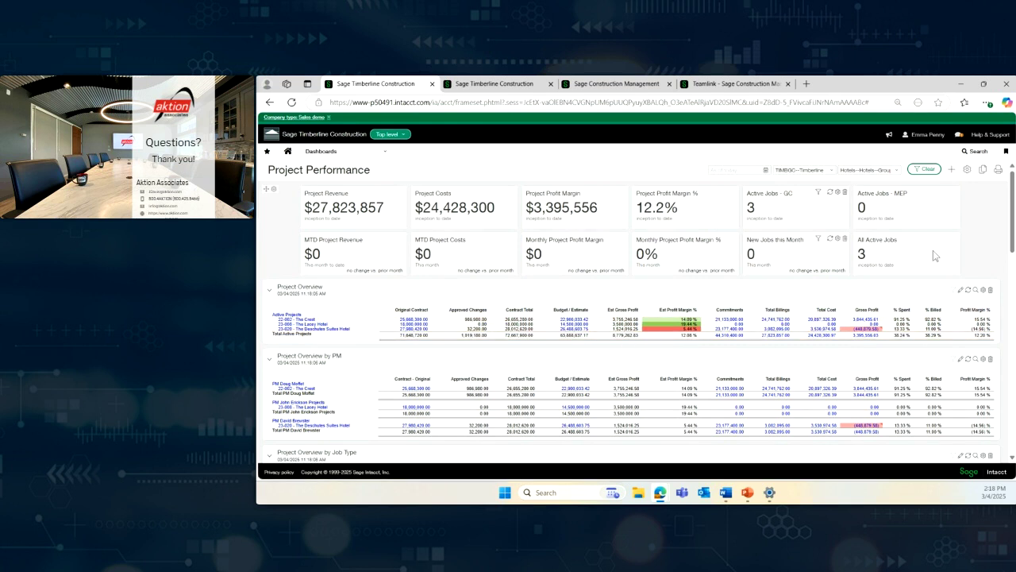
Reset the dashboard's project filter to All projects and apply it.
{"action": "left_click", "coordinate": [850, 170]}
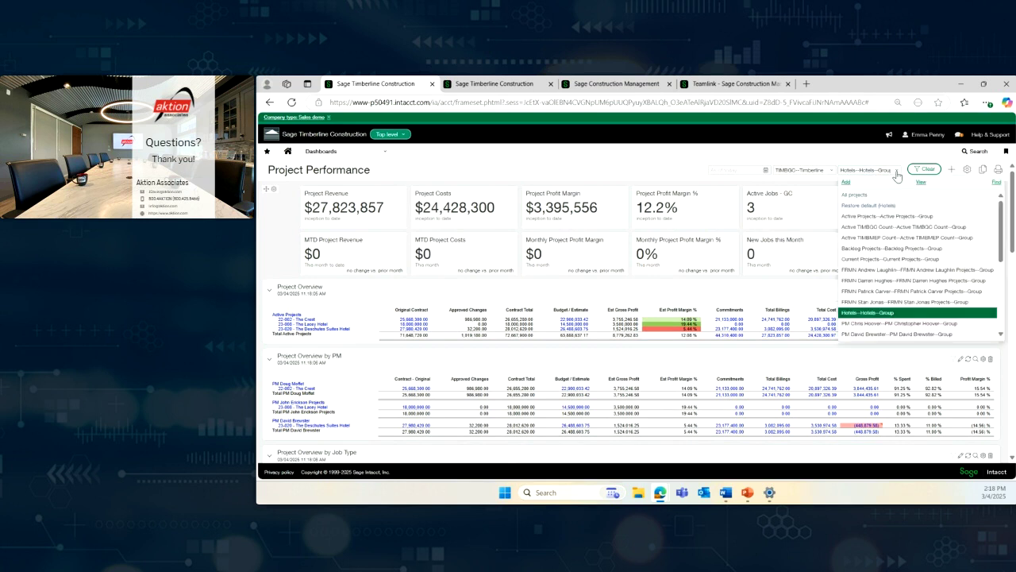
{"action": "left_click", "coordinate": [855, 195]}
{"action": "left_click", "coordinate": [924, 169]}
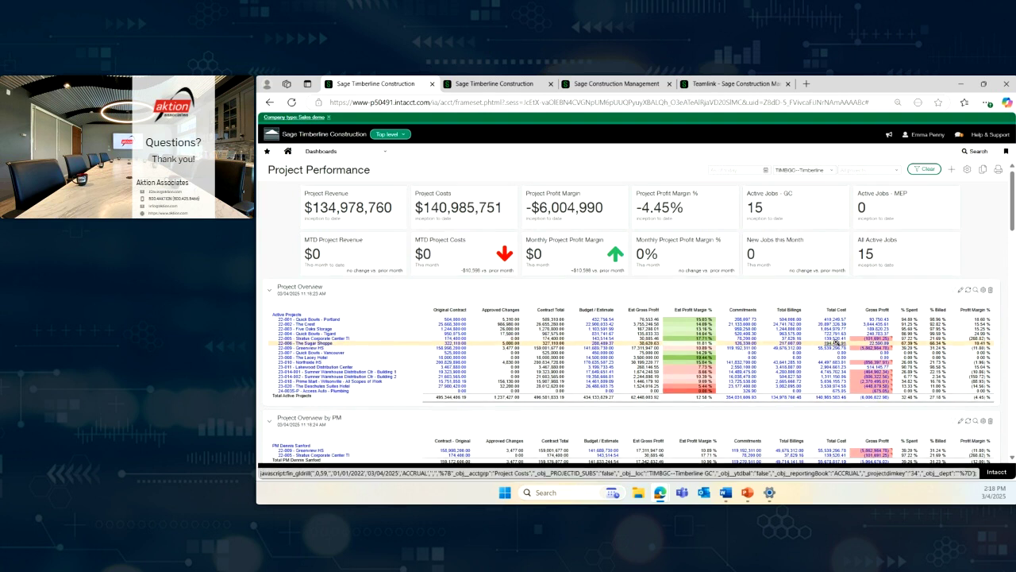
Drill down from The Sugar Shoppe's total cost through the General Ledger report to bill ROSS_0001, closing both windows after viewing.
{"action": "left_click", "coordinate": [836, 342]}
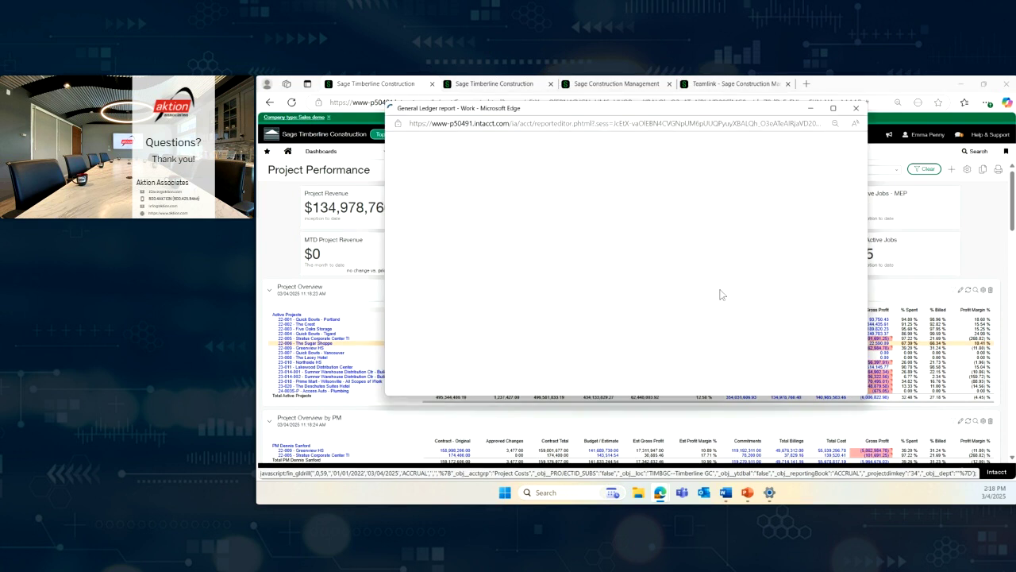
{"action": "left_click_drag", "start_coordinate": [864, 168], "coordinate": [853, 373]}
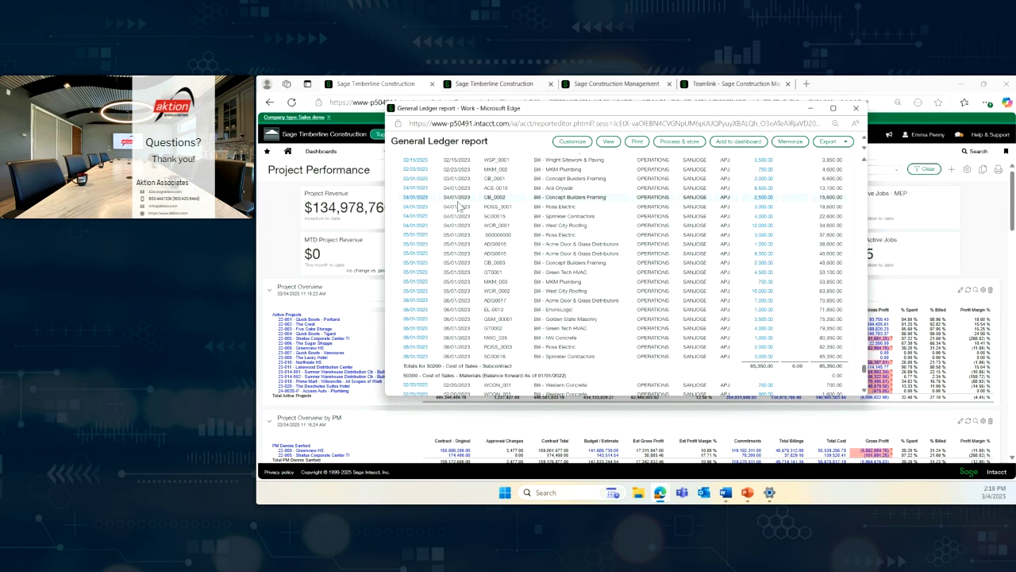
{"action": "left_click", "coordinate": [762, 208]}
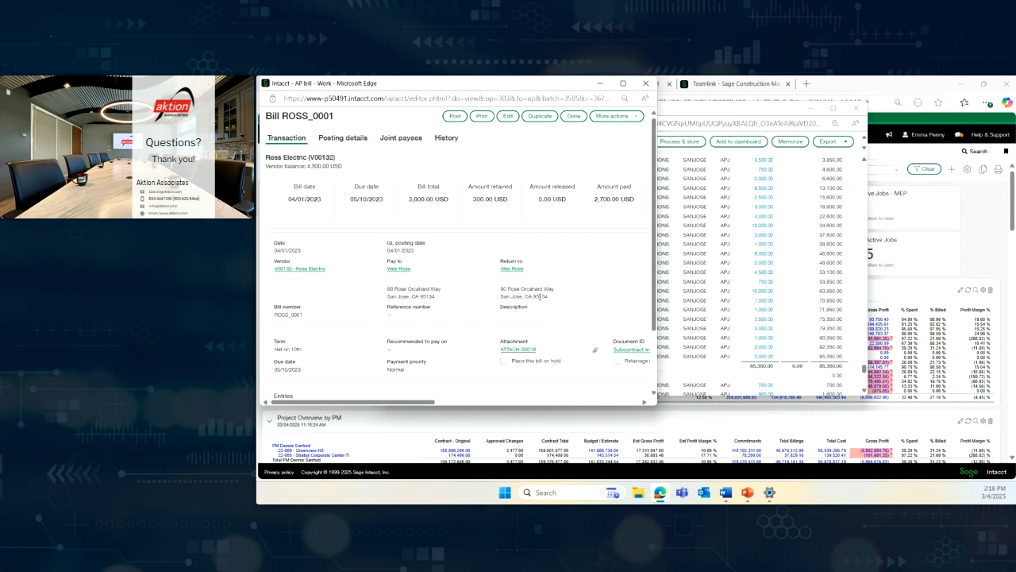
{"action": "left_click_drag", "start_coordinate": [412, 402], "coordinate": [370, 405]}
{"action": "left_click", "coordinate": [646, 83]}
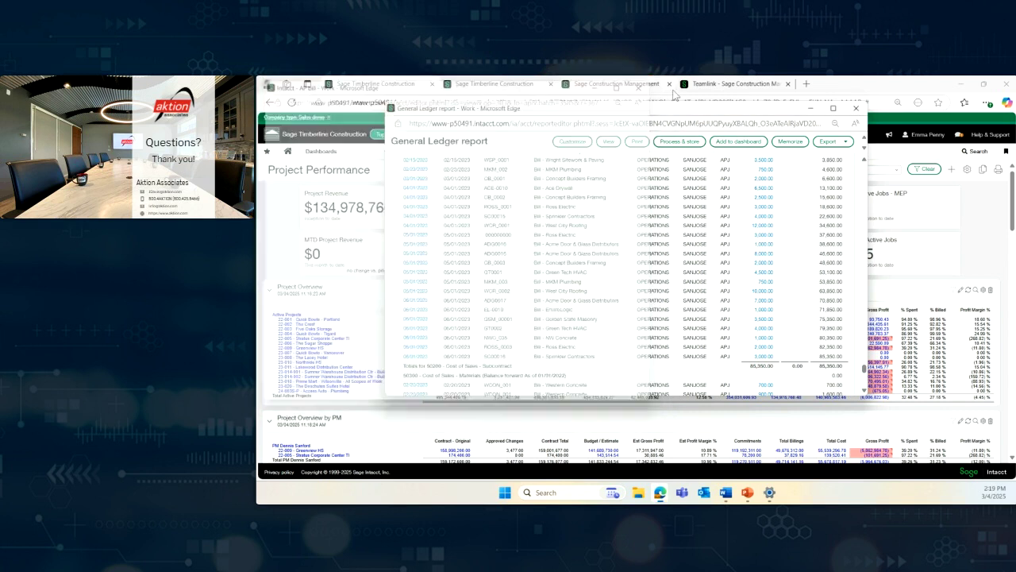
{"action": "left_click", "coordinate": [855, 108]}
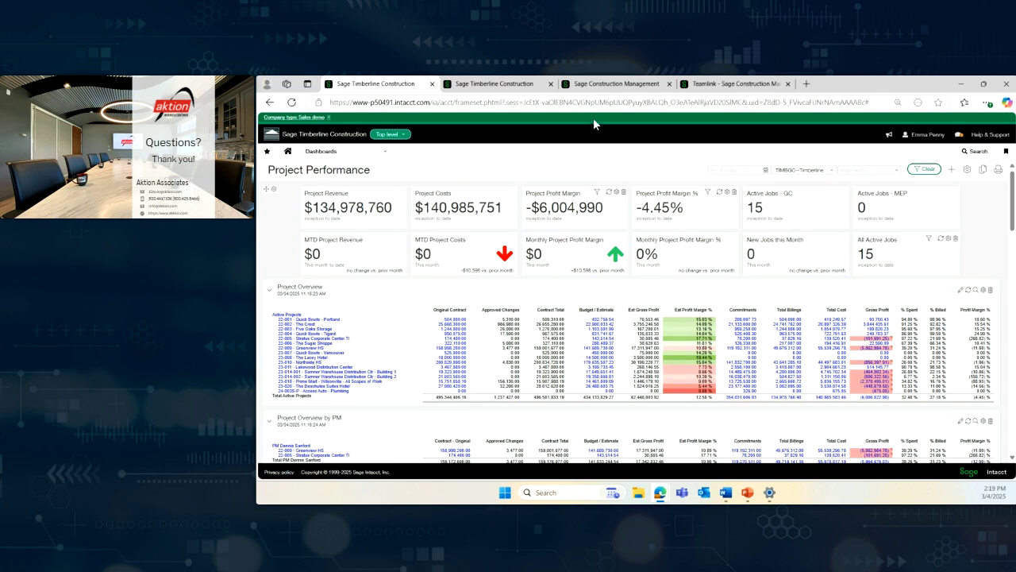
Reset the dashboard's location filter to All locations.
{"action": "left_click", "coordinate": [834, 179]}
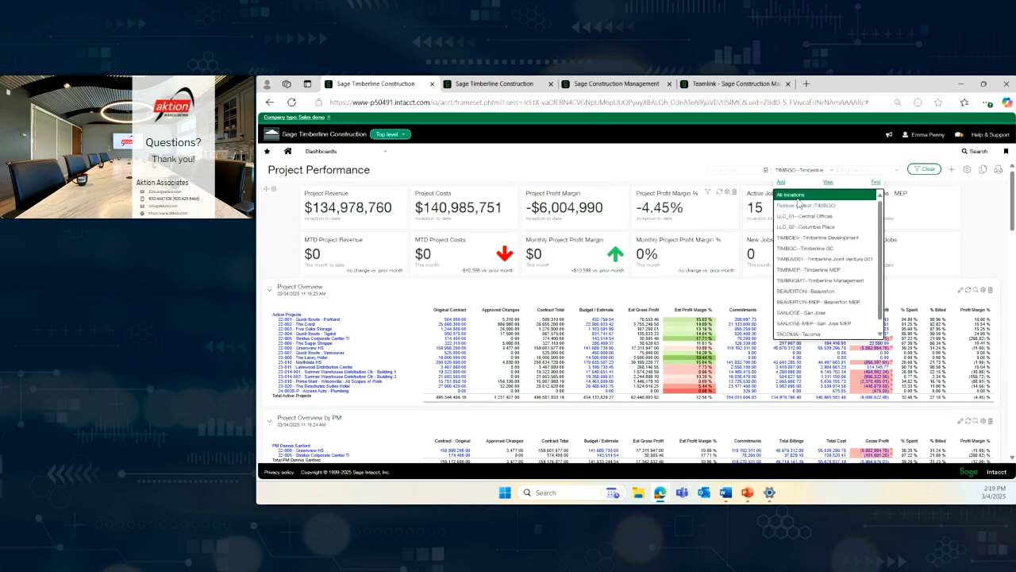
{"action": "left_click", "coordinate": [794, 194]}
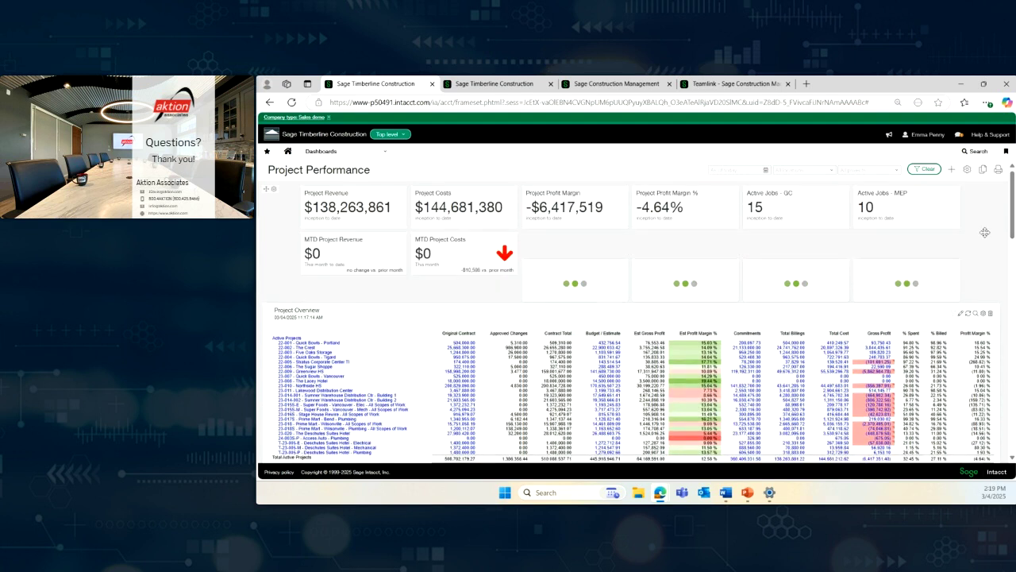
Start a new dashboard component of type Report with Financial report as its source, after viewing the General component choices.
{"action": "left_click", "coordinate": [951, 171]}
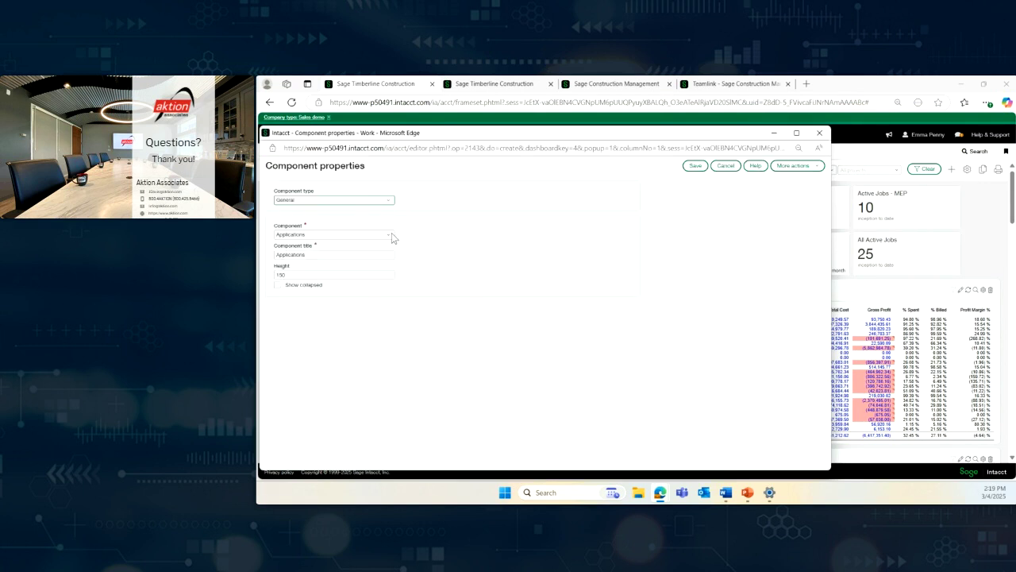
{"action": "left_click", "coordinate": [389, 236]}
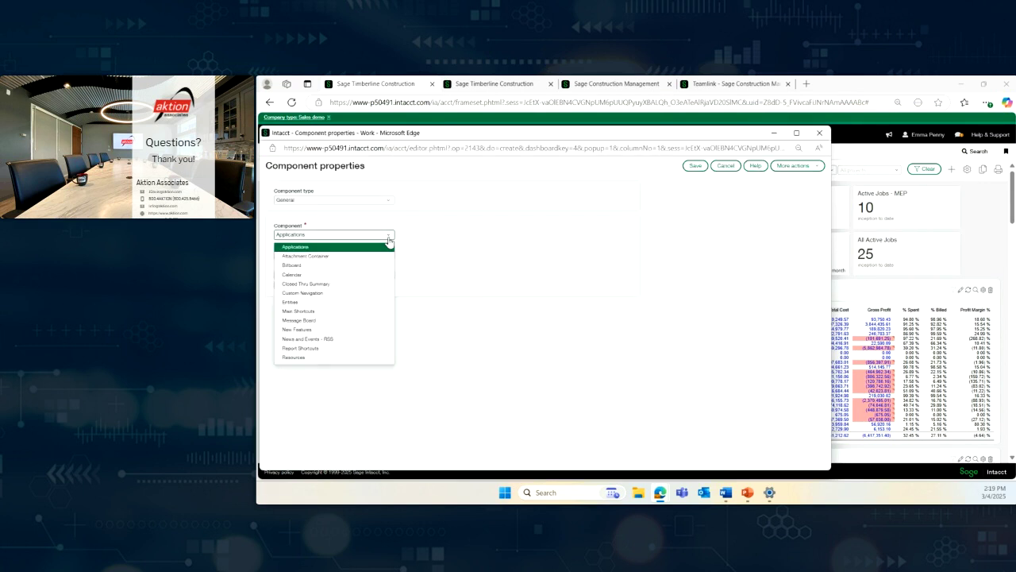
{"action": "left_click", "coordinate": [478, 251]}
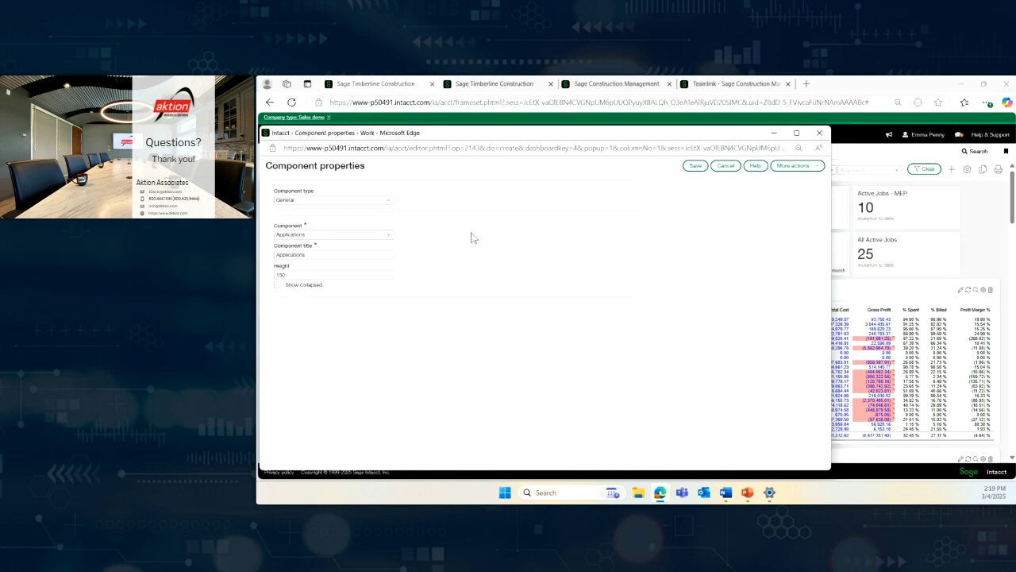
{"action": "left_click", "coordinate": [388, 200]}
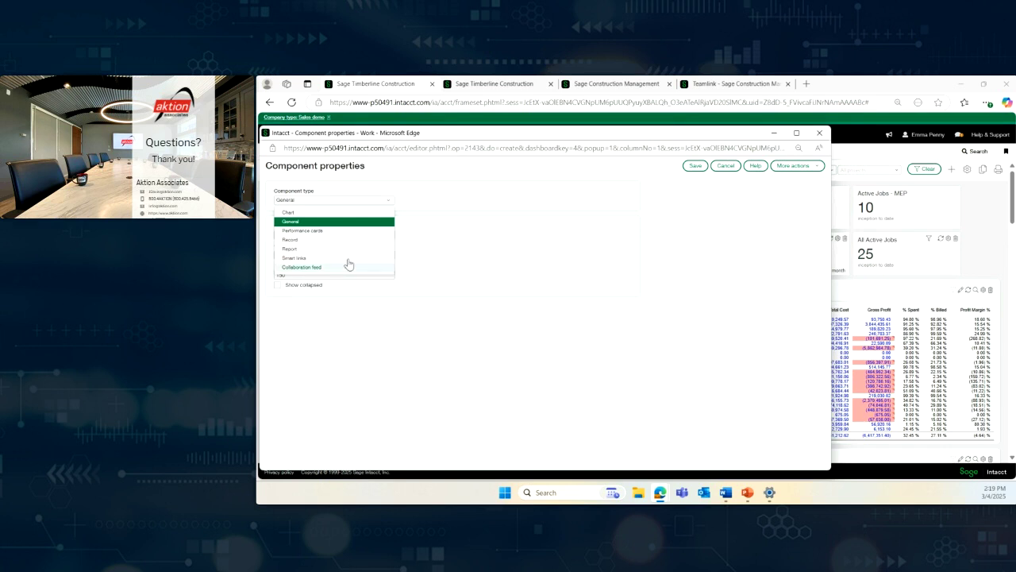
{"action": "left_click", "coordinate": [299, 253]}
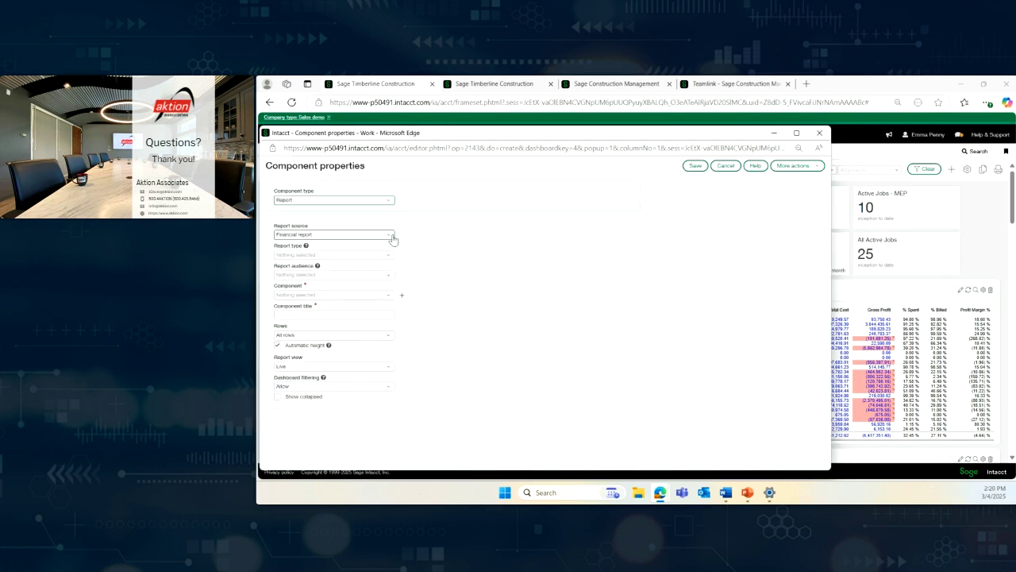
{"action": "left_click", "coordinate": [393, 238]}
{"action": "left_click", "coordinate": [485, 270]}
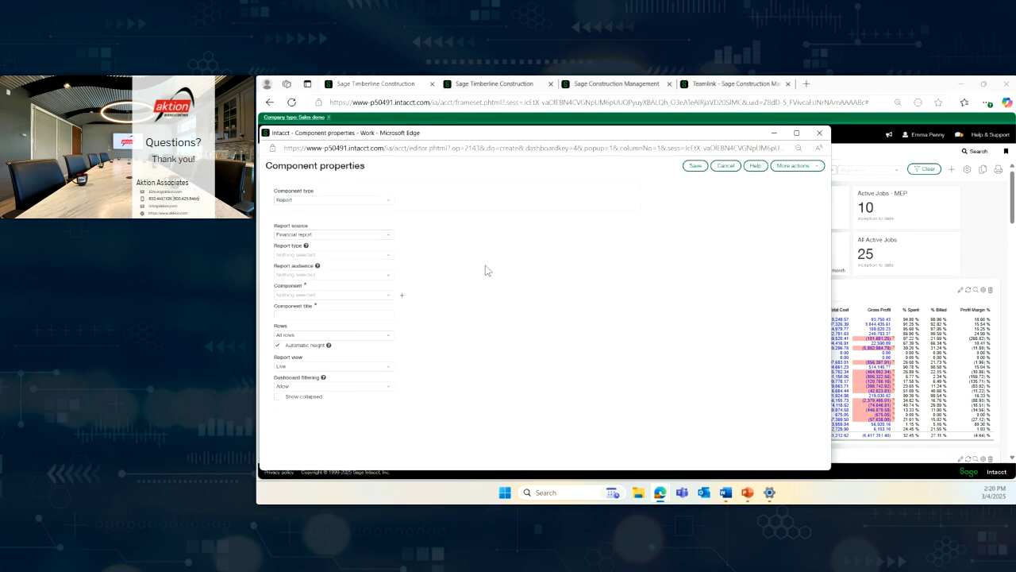
Choose the Financials - Top 10 AR Balances report for the component, set it to show collapsed, and save it.
{"action": "left_click", "coordinate": [390, 298]}
{"action": "scroll", "coordinate": [358, 395], "scroll_direction": "down", "scroll_amount": 5}
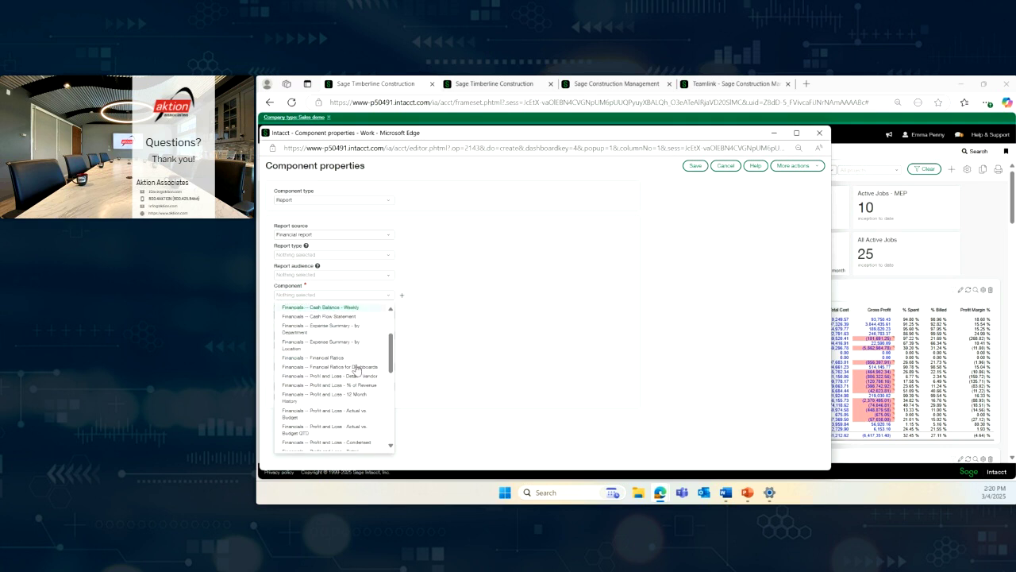
{"action": "scroll", "coordinate": [358, 376], "scroll_direction": "down", "scroll_amount": 6}
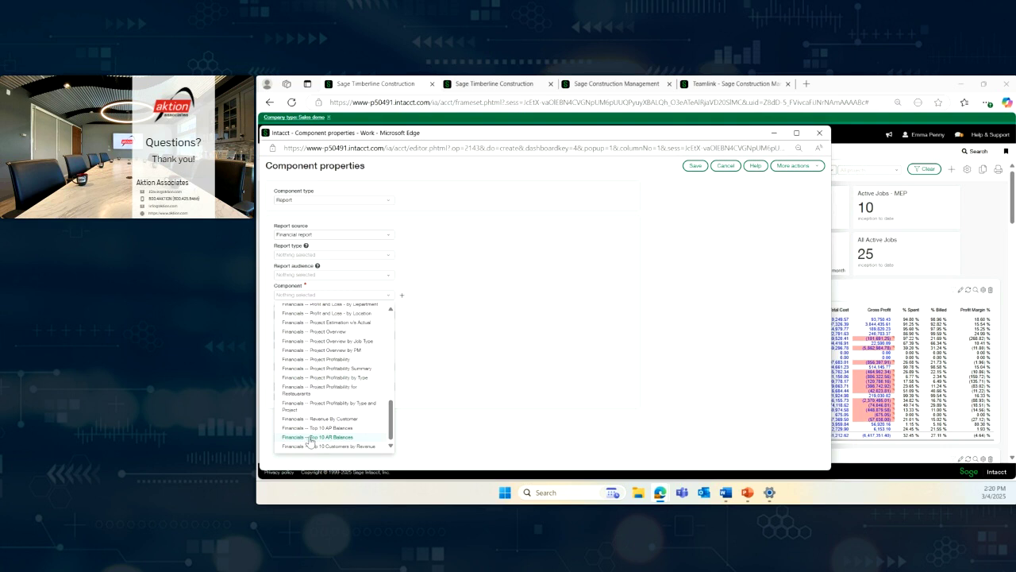
{"action": "left_click", "coordinate": [318, 437]}
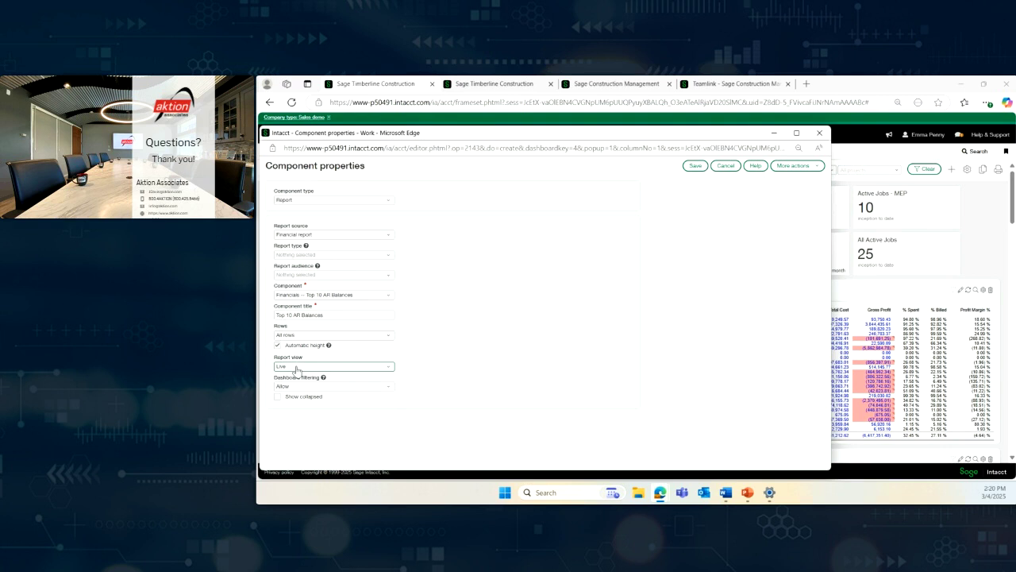
{"action": "left_click", "coordinate": [278, 398]}
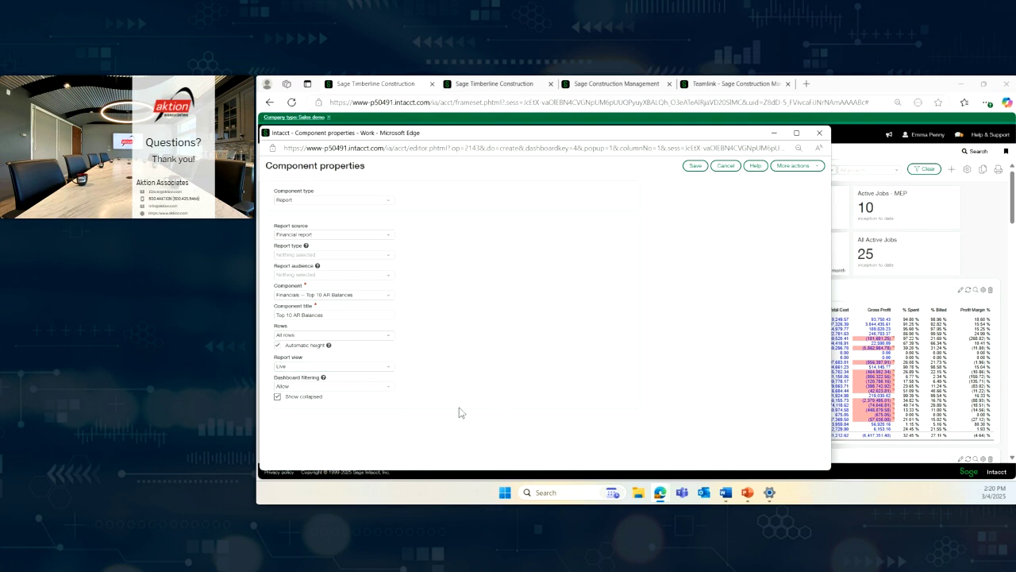
{"action": "left_click", "coordinate": [278, 344]}
{"action": "left_click", "coordinate": [693, 169]}
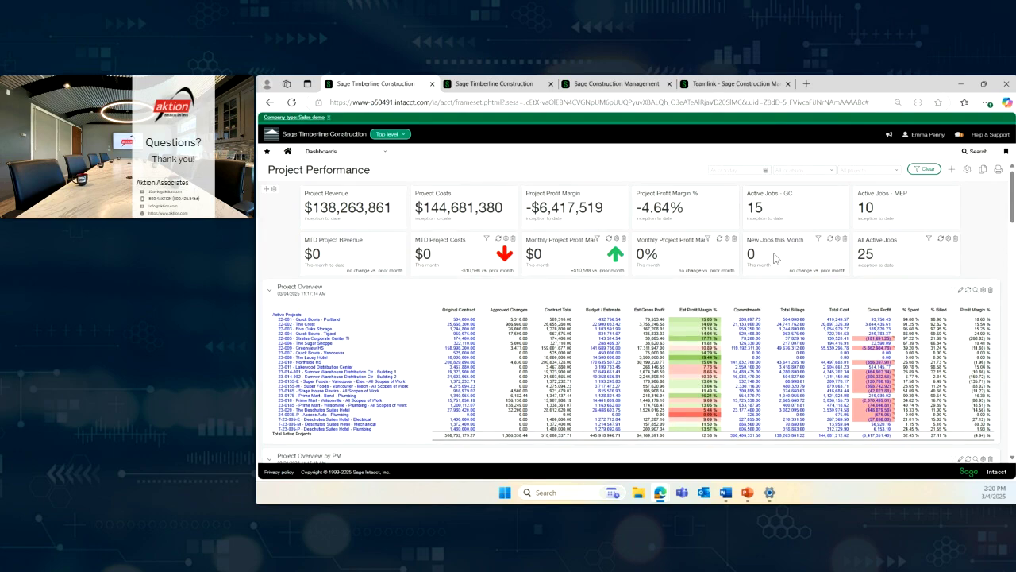
Preview the existing Top 10 AR Balances component above Project Margin - By Customer and move it above Project Profitability.
{"action": "scroll", "coordinate": [691, 254], "scroll_direction": "down", "scroll_amount": 3}
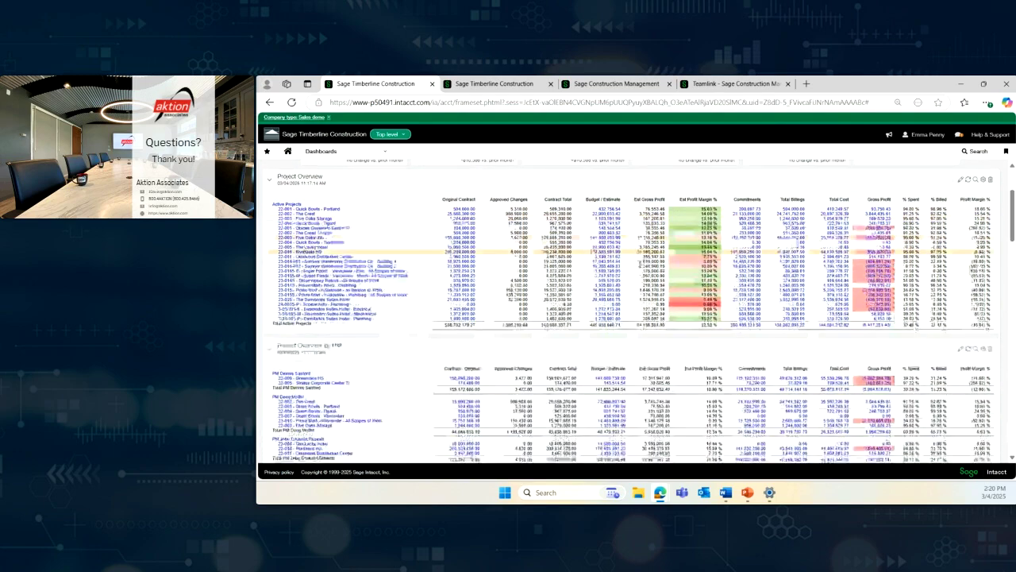
{"action": "scroll", "coordinate": [606, 330], "scroll_direction": "down", "scroll_amount": 10}
{"action": "scroll", "coordinate": [607, 330], "scroll_direction": "down", "scroll_amount": 10}
{"action": "scroll", "coordinate": [619, 341], "scroll_direction": "down", "scroll_amount": 10}
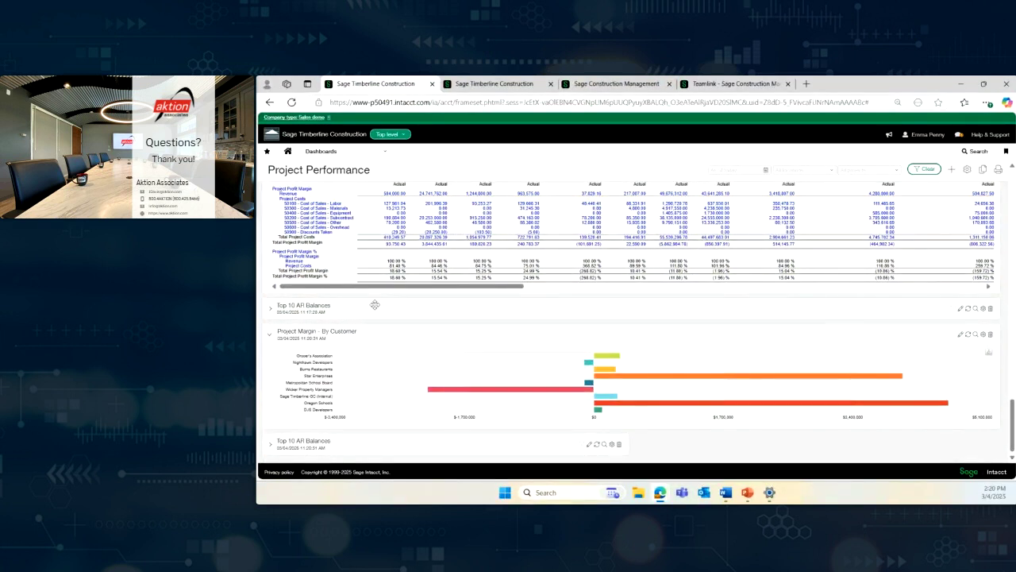
{"action": "left_click", "coordinate": [270, 309]}
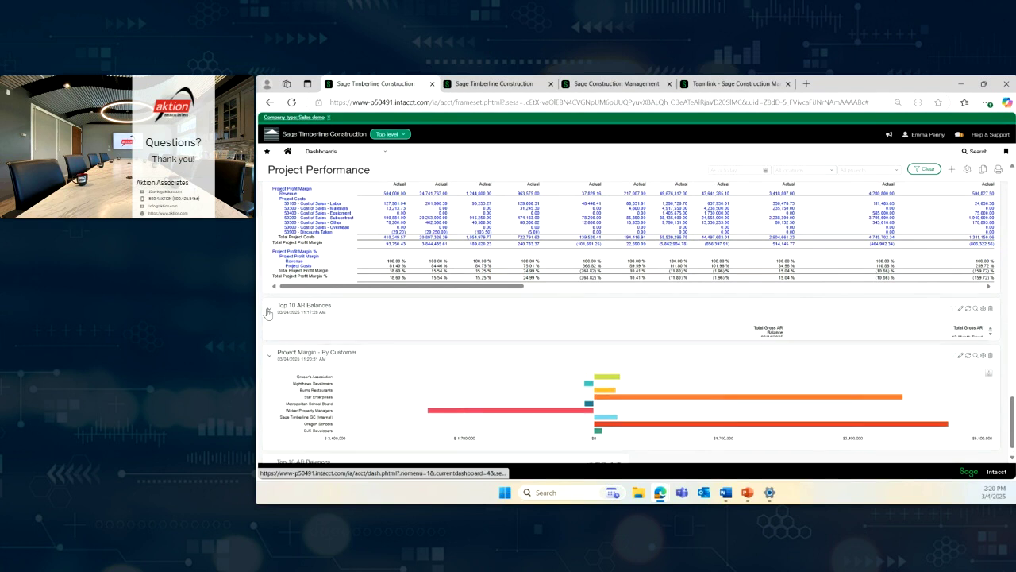
{"action": "left_click_drag", "start_coordinate": [270, 313], "coordinate": [547, 319]}
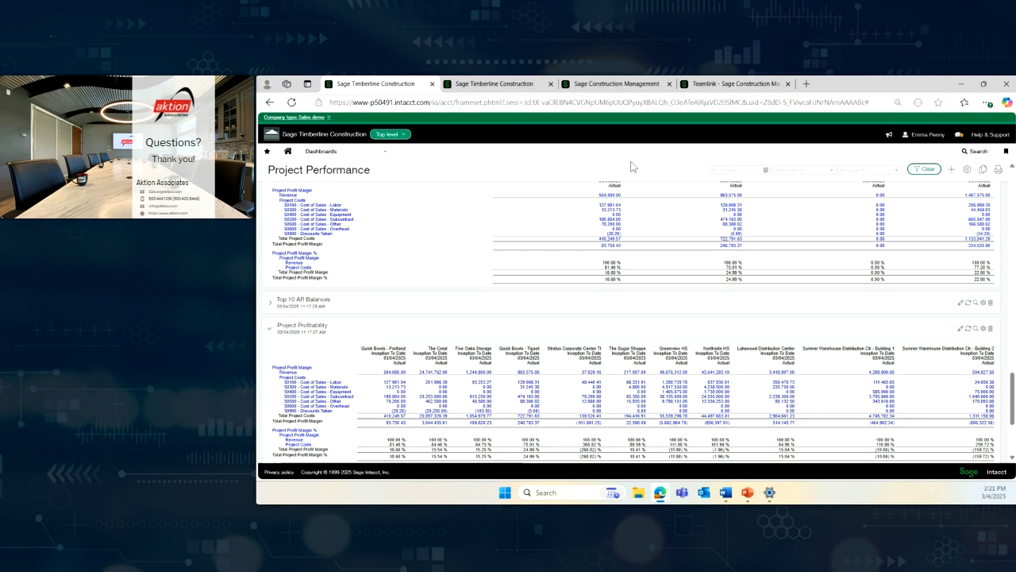
Open the Timberline GC entity in its own browser session and display the setup options for Company.
{"action": "left_click", "coordinate": [484, 84]}
{"action": "left_click", "coordinate": [399, 135]}
{"action": "left_click", "coordinate": [406, 196]}
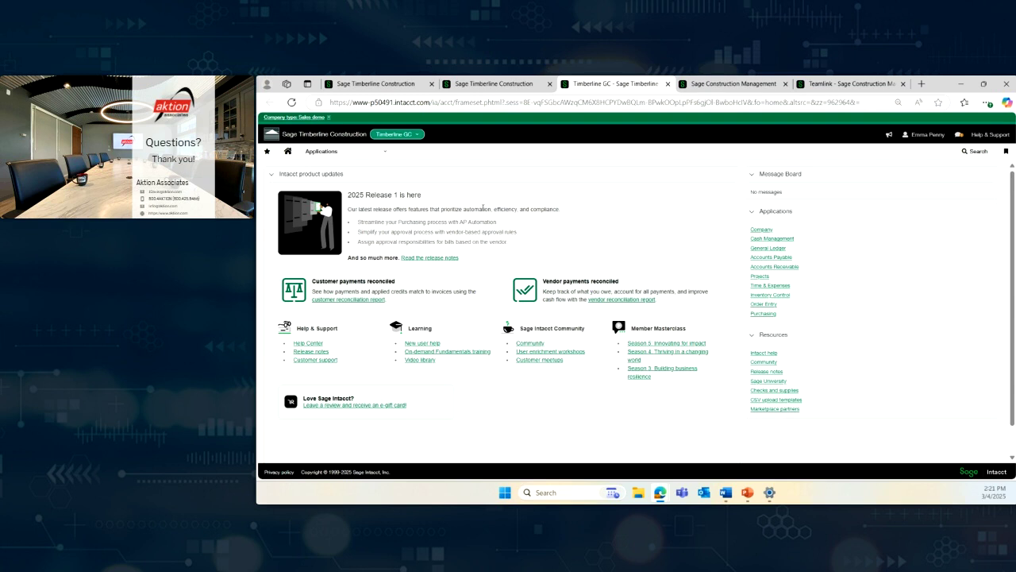
{"action": "left_click", "coordinate": [366, 160]}
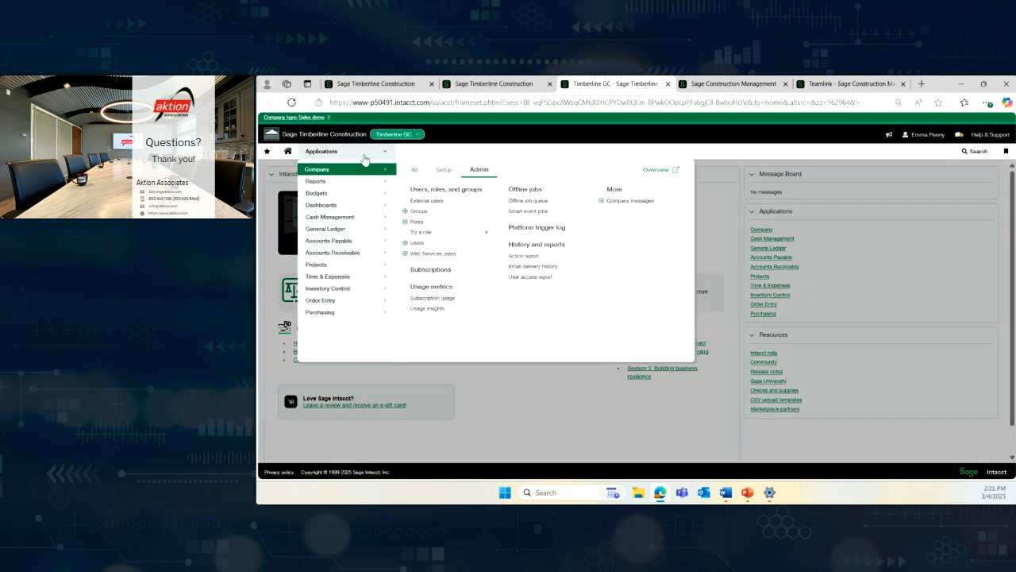
{"action": "left_click", "coordinate": [444, 172]}
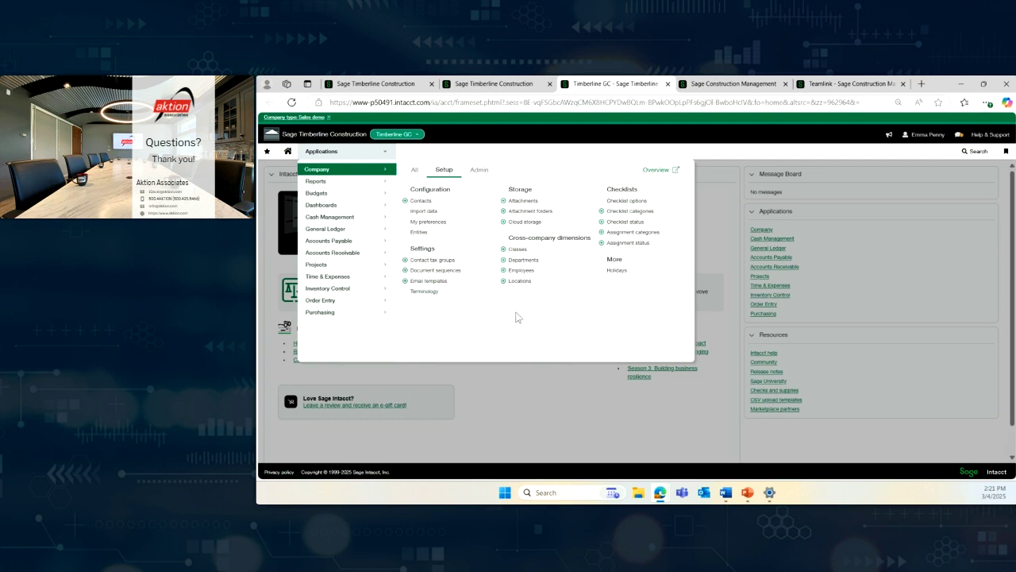
Return to the top-level session, open the standard cost code catalog, and view the code listed below General Conditions without saving changes.
{"action": "left_click", "coordinate": [368, 84]}
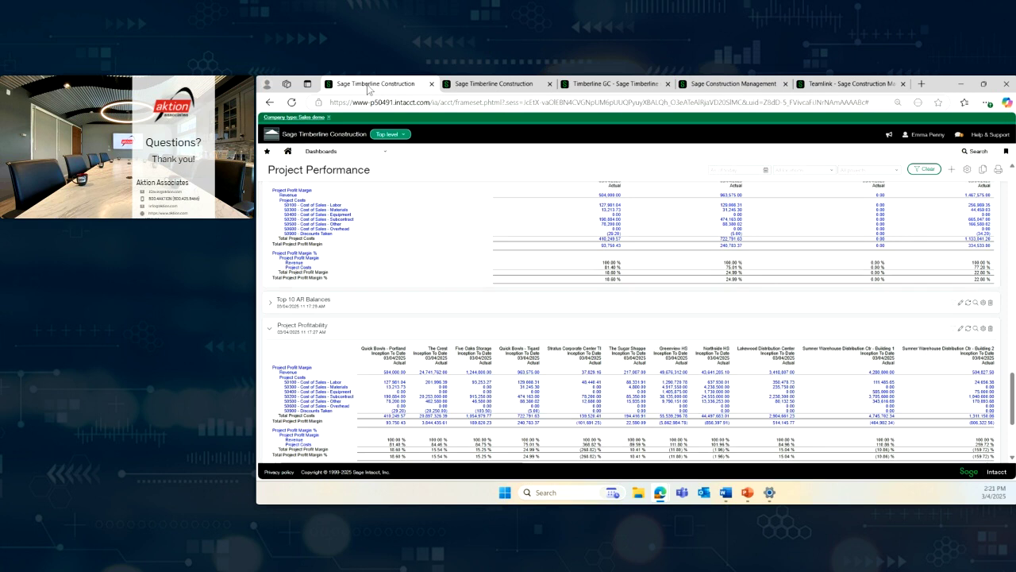
{"action": "left_click", "coordinate": [345, 154]}
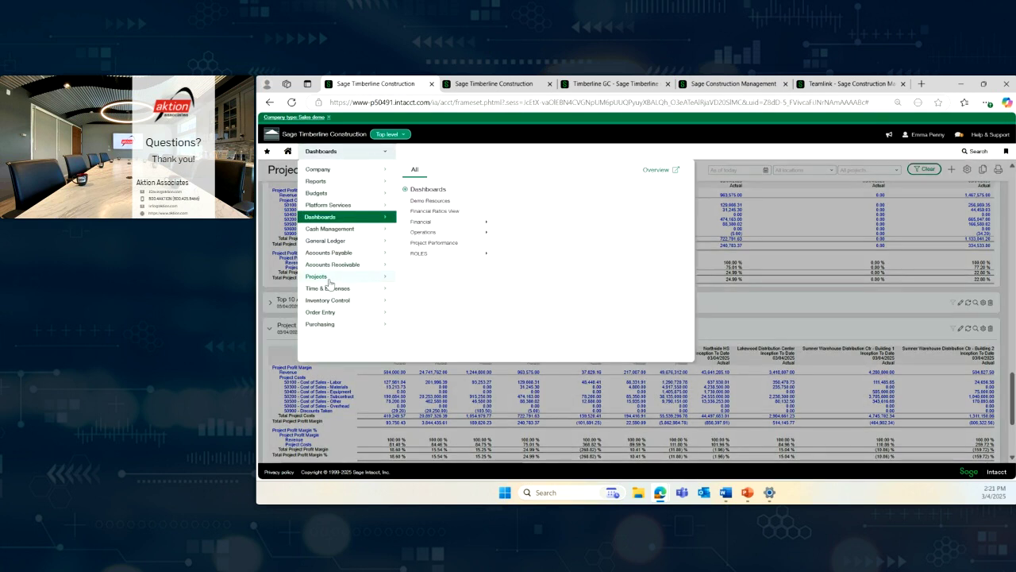
{"action": "mouse_move", "coordinate": [327, 278]}
{"action": "left_click", "coordinate": [448, 171]}
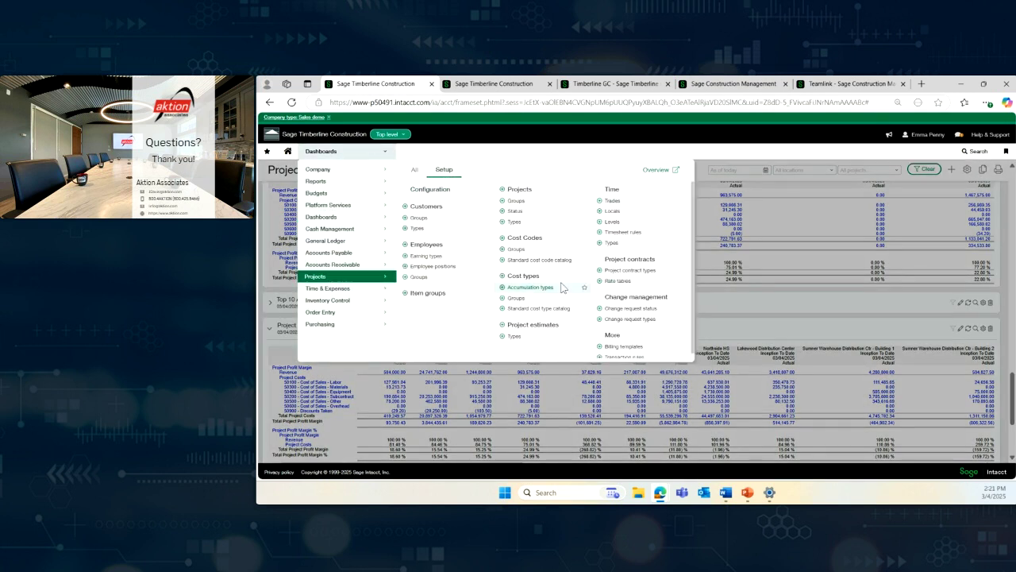
{"action": "left_click", "coordinate": [534, 262]}
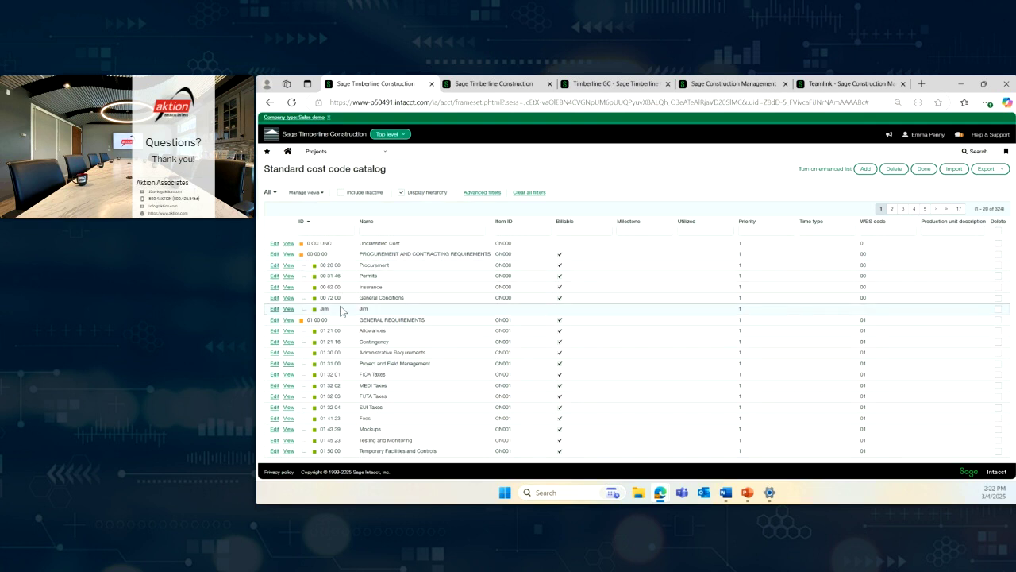
{"action": "left_click", "coordinate": [275, 310]}
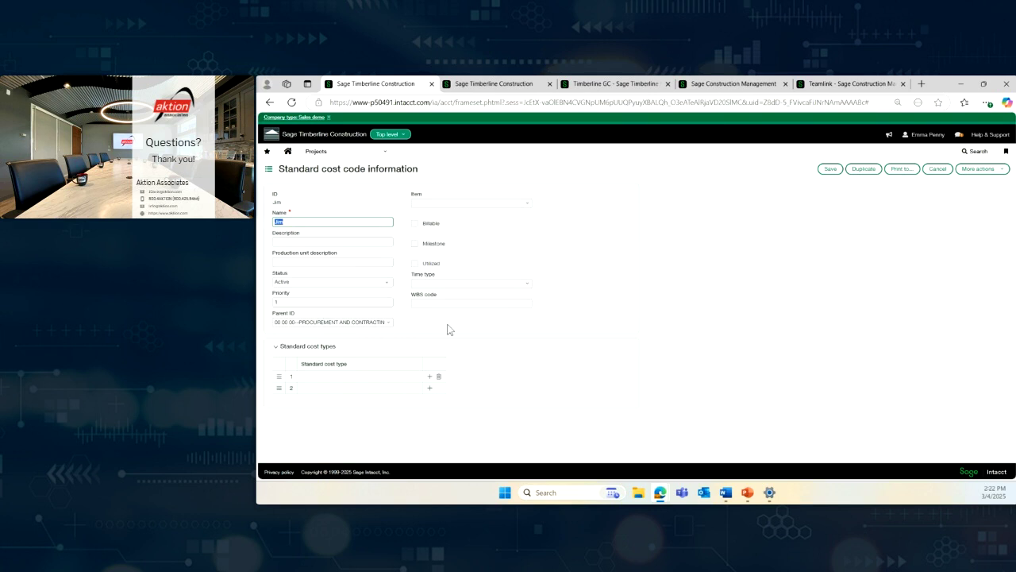
{"action": "left_click", "coordinate": [938, 169]}
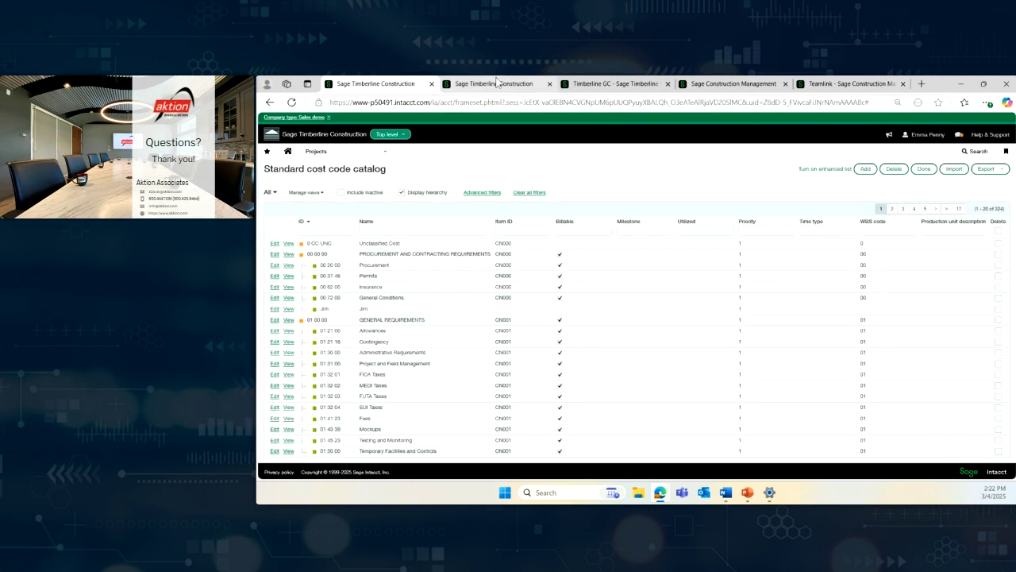
Open the Timberline GC project list and review the project information for 22-009 Greenview HS.
{"action": "left_click", "coordinate": [611, 83]}
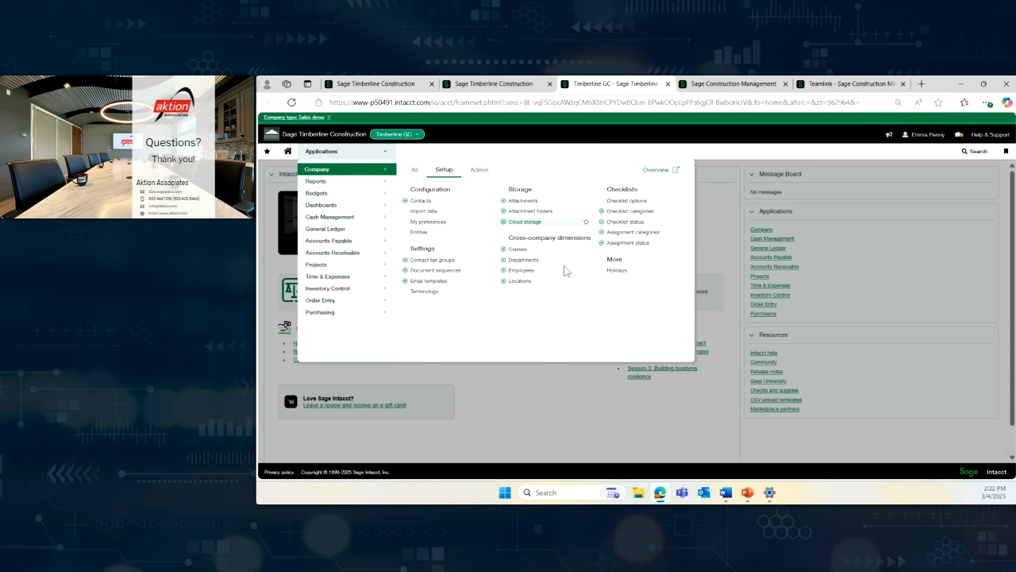
{"action": "left_click", "coordinate": [324, 267]}
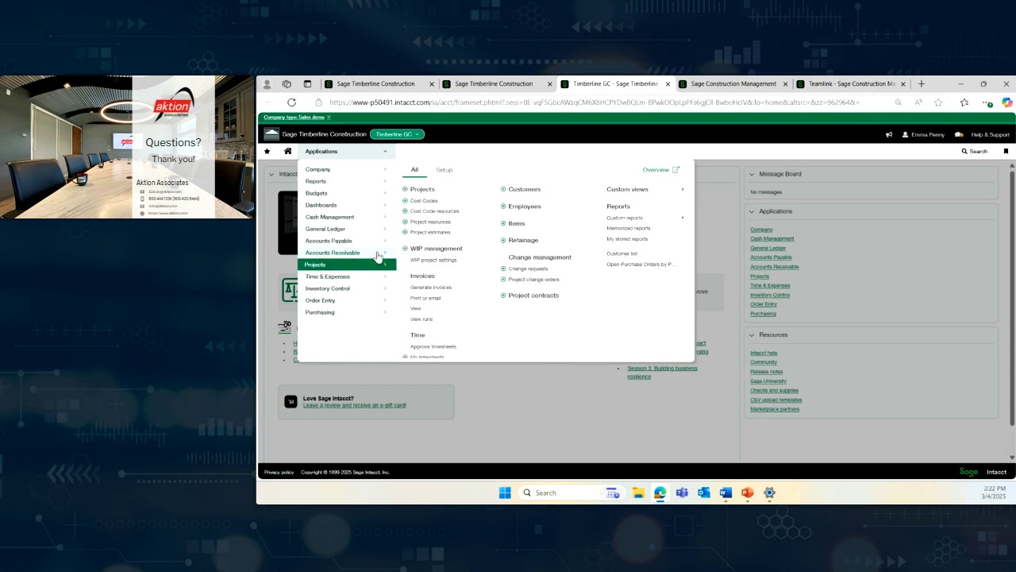
{"action": "left_click", "coordinate": [424, 190]}
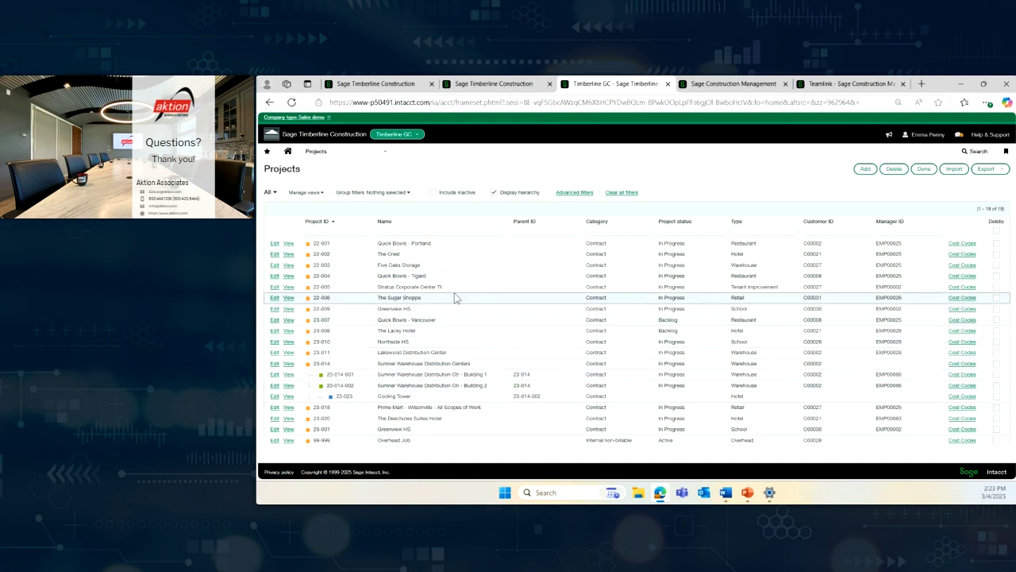
{"action": "left_click", "coordinate": [289, 310]}
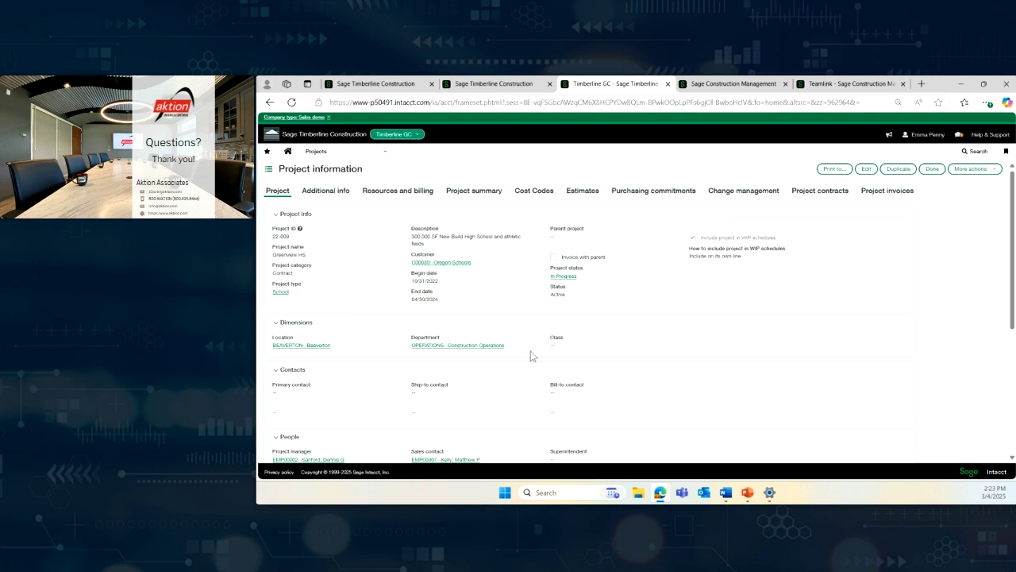
{"action": "scroll", "coordinate": [626, 344], "scroll_direction": "down", "scroll_amount": 1}
{"action": "scroll", "coordinate": [626, 347], "scroll_direction": "down", "scroll_amount": 3}
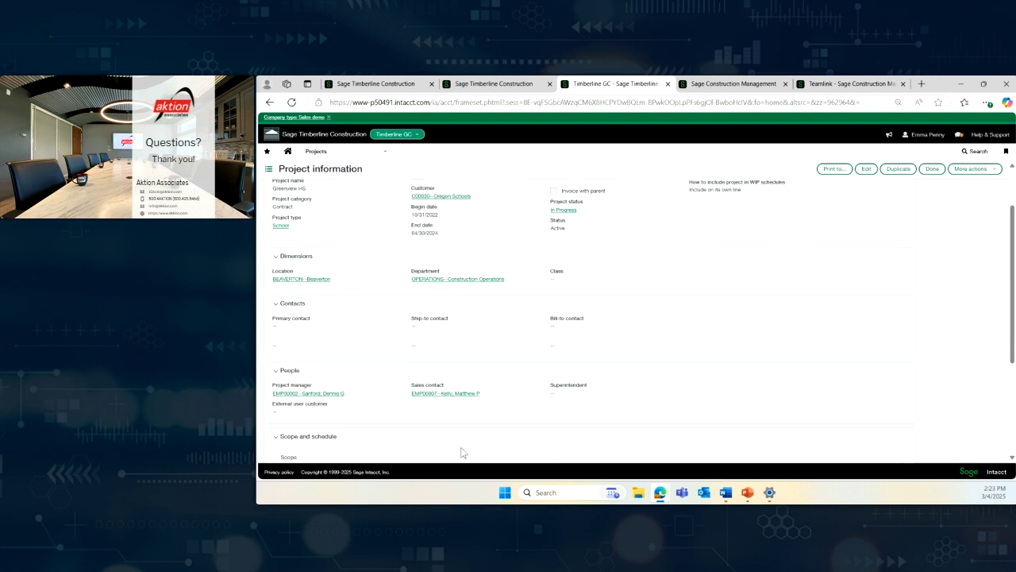
{"action": "scroll", "coordinate": [381, 386], "scroll_direction": "up", "scroll_amount": 6}
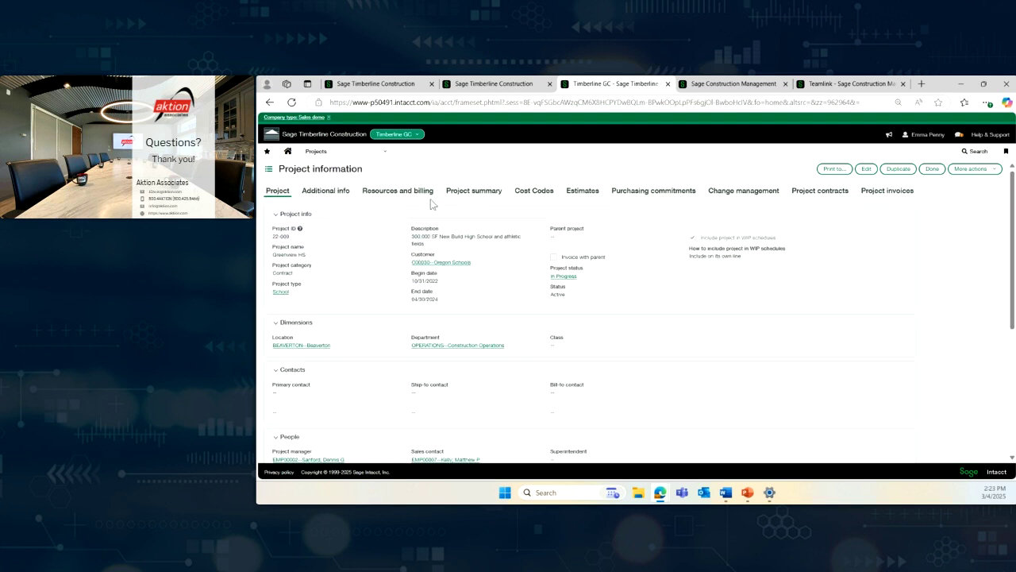
Review the Greenview HS project summary, then inspect the Greenview estimate's entries through their amounts and close it without saving.
{"action": "left_click", "coordinate": [464, 196]}
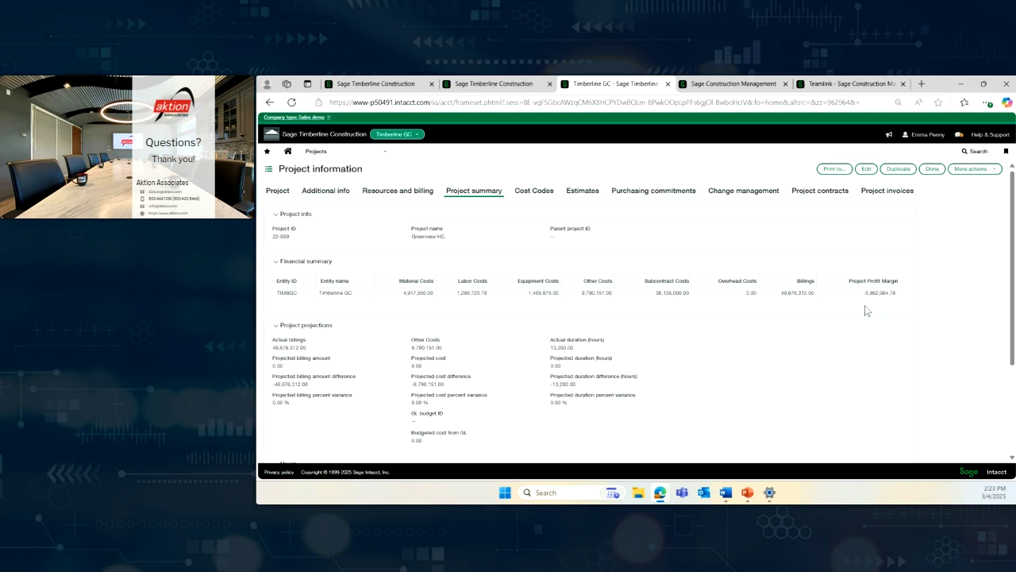
{"action": "left_click", "coordinate": [581, 195]}
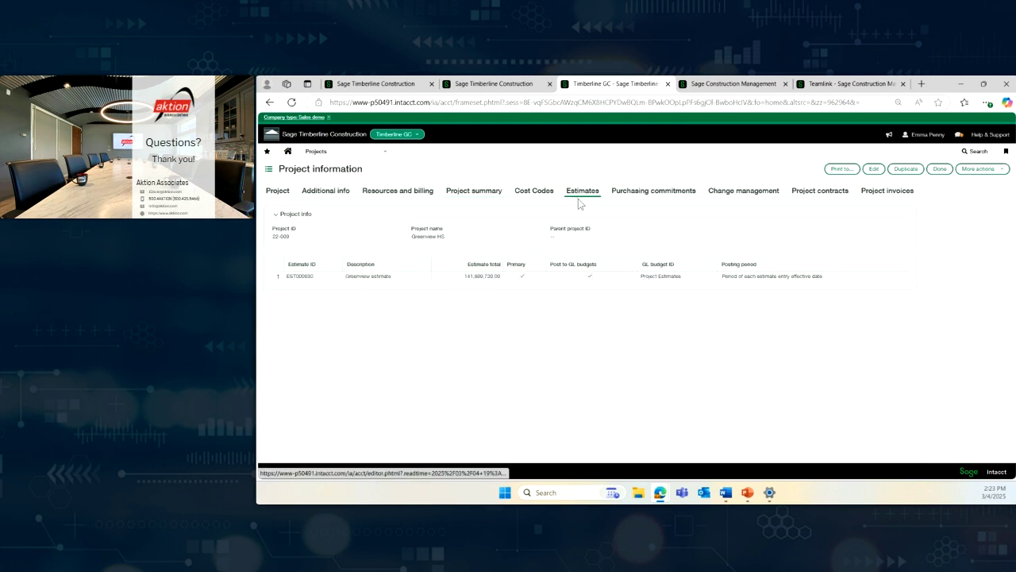
{"action": "left_click", "coordinate": [873, 168]}
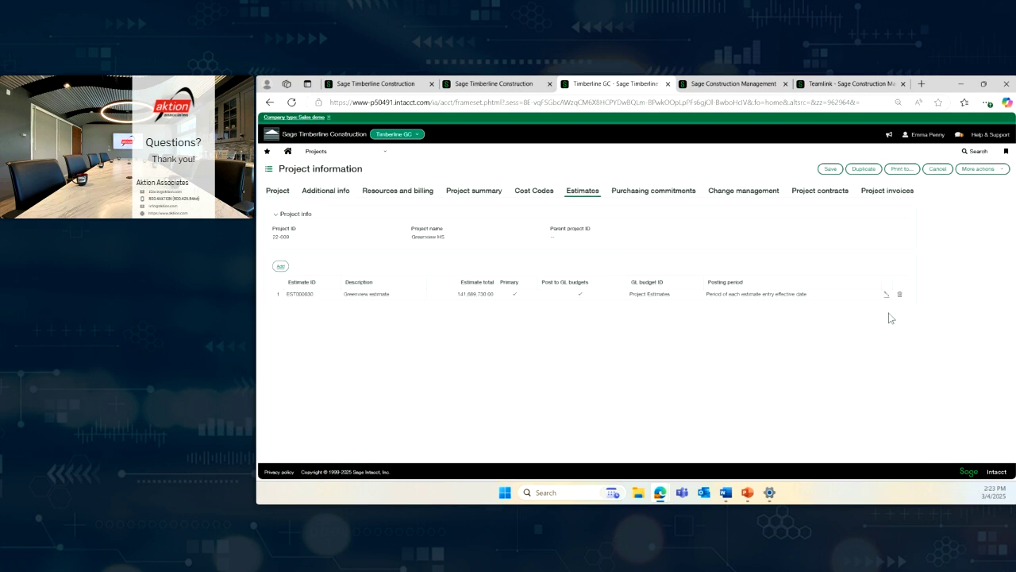
{"action": "left_click", "coordinate": [886, 293]}
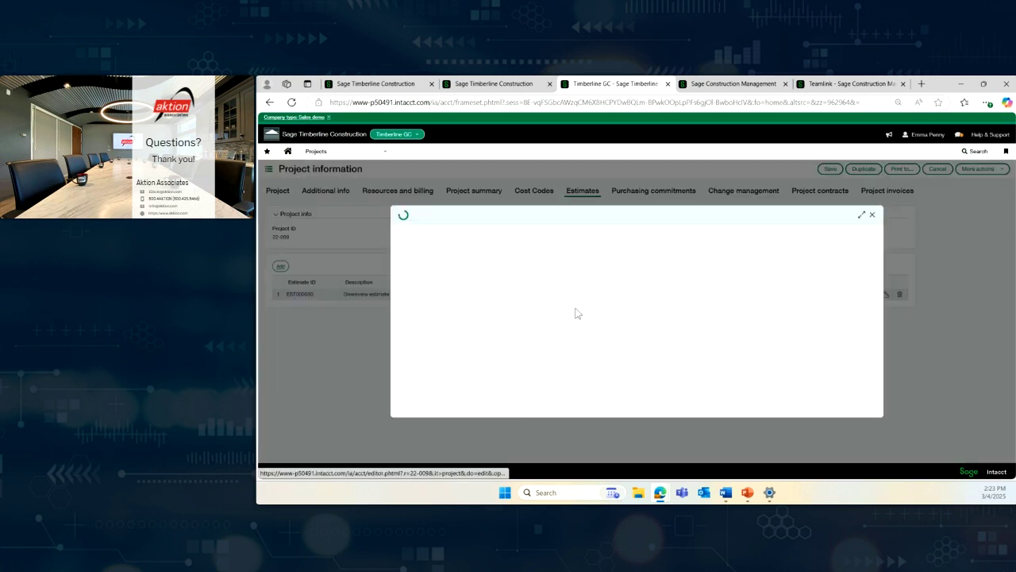
{"action": "scroll", "coordinate": [699, 302], "scroll_direction": "down", "scroll_amount": 5}
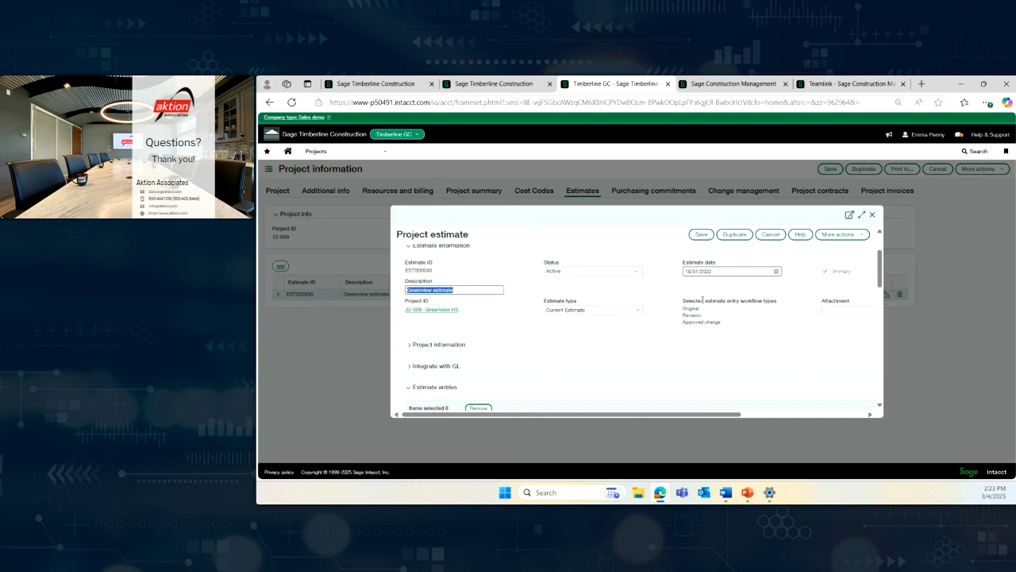
{"action": "scroll", "coordinate": [703, 313], "scroll_direction": "down", "scroll_amount": 2}
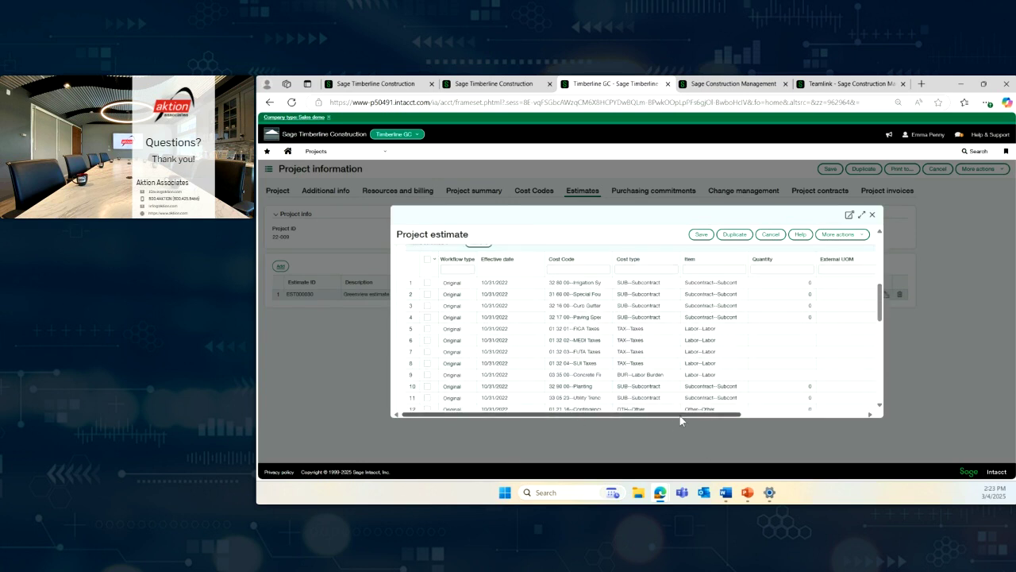
{"action": "left_click_drag", "start_coordinate": [680, 416], "coordinate": [749, 413]}
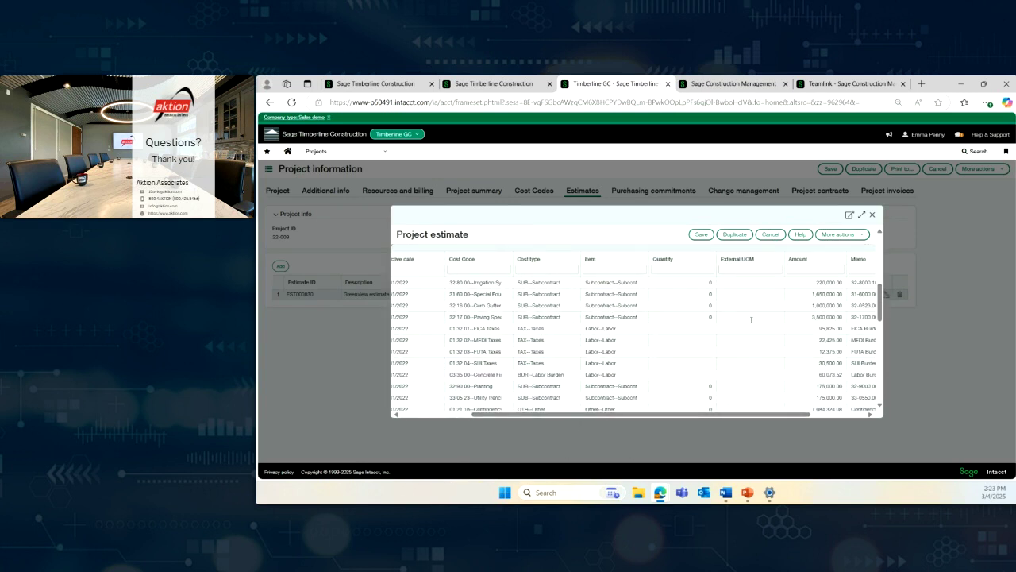
{"action": "left_click", "coordinate": [872, 215]}
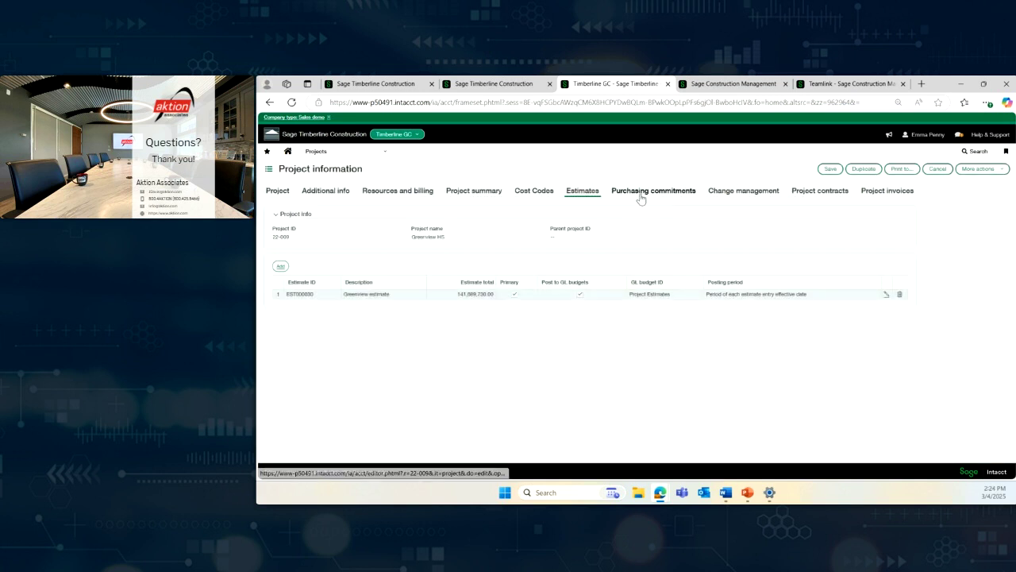
From the project's purchasing commitments, view the Frameworks subcontract and examine its entries and extended prices.
{"action": "left_click", "coordinate": [648, 195]}
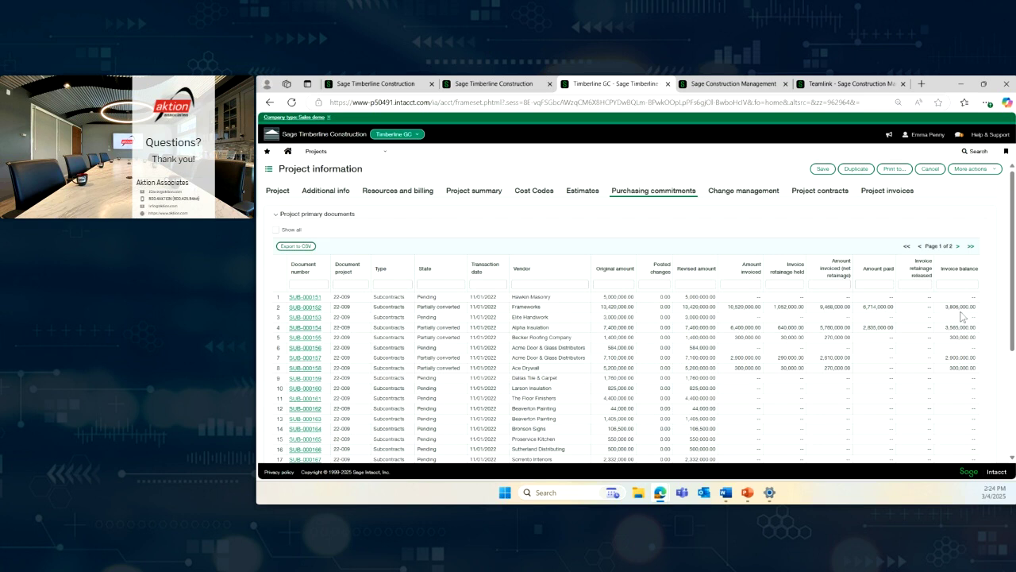
{"action": "left_click", "coordinate": [306, 309]}
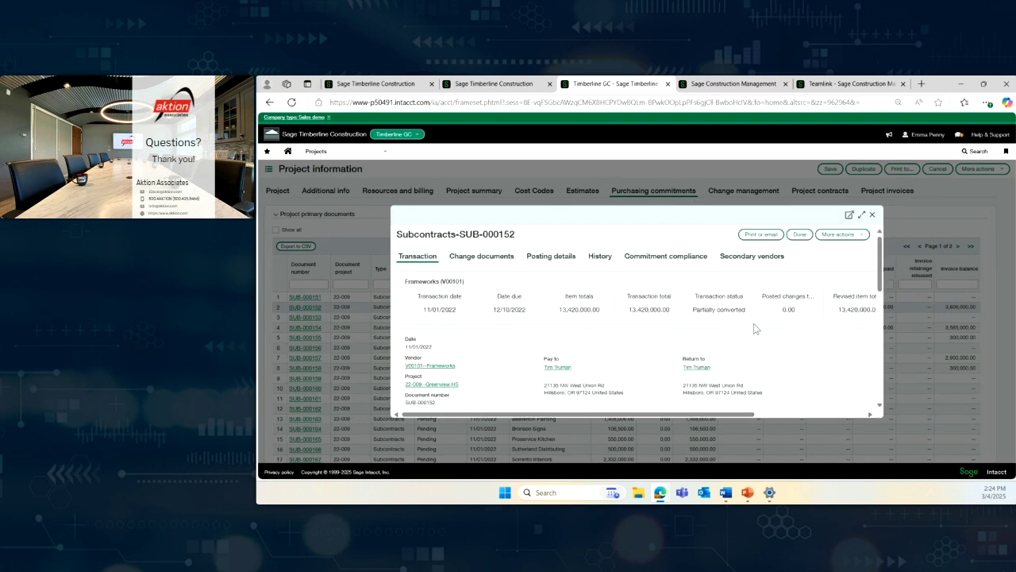
{"action": "scroll", "coordinate": [754, 326], "scroll_direction": "down", "scroll_amount": 6}
{"action": "scroll", "coordinate": [779, 349], "scroll_direction": "down", "scroll_amount": 2}
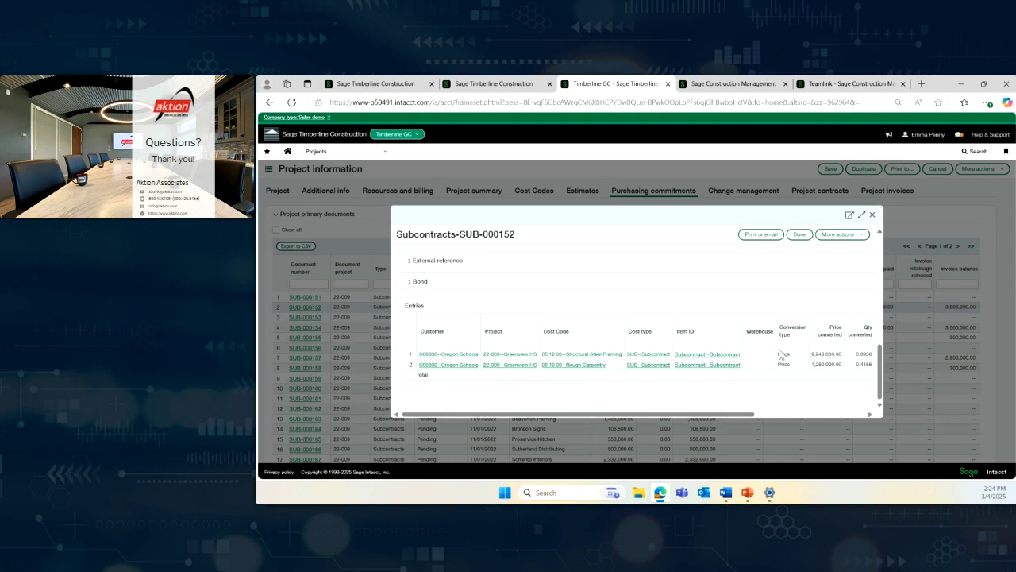
{"action": "left_click_drag", "start_coordinate": [595, 415], "coordinate": [680, 415]}
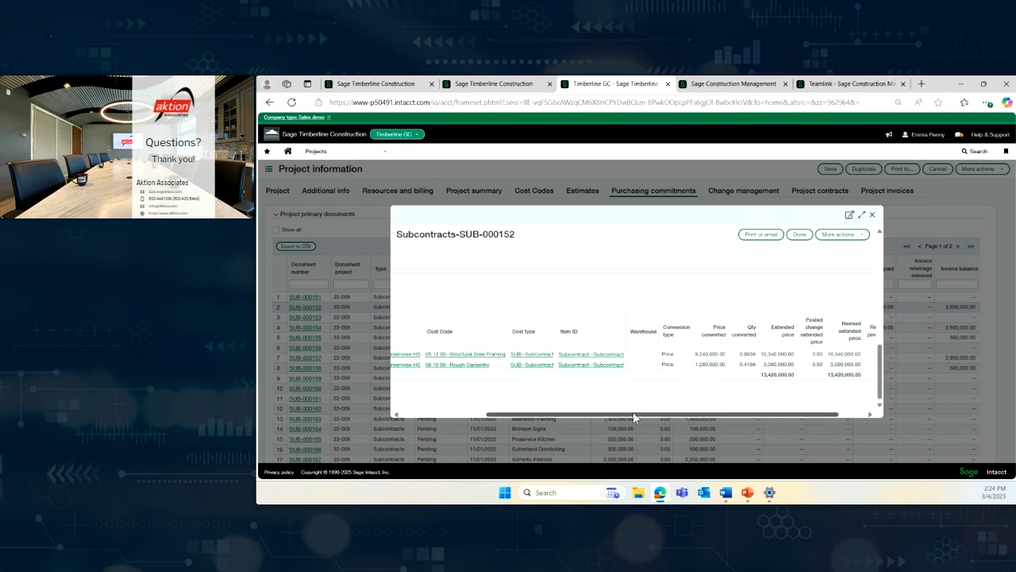
{"action": "left_click_drag", "start_coordinate": [659, 415], "coordinate": [575, 415]}
{"action": "scroll", "coordinate": [632, 293], "scroll_direction": "up", "scroll_amount": 5}
{"action": "scroll", "coordinate": [632, 293], "scroll_direction": "up", "scroll_amount": 5}
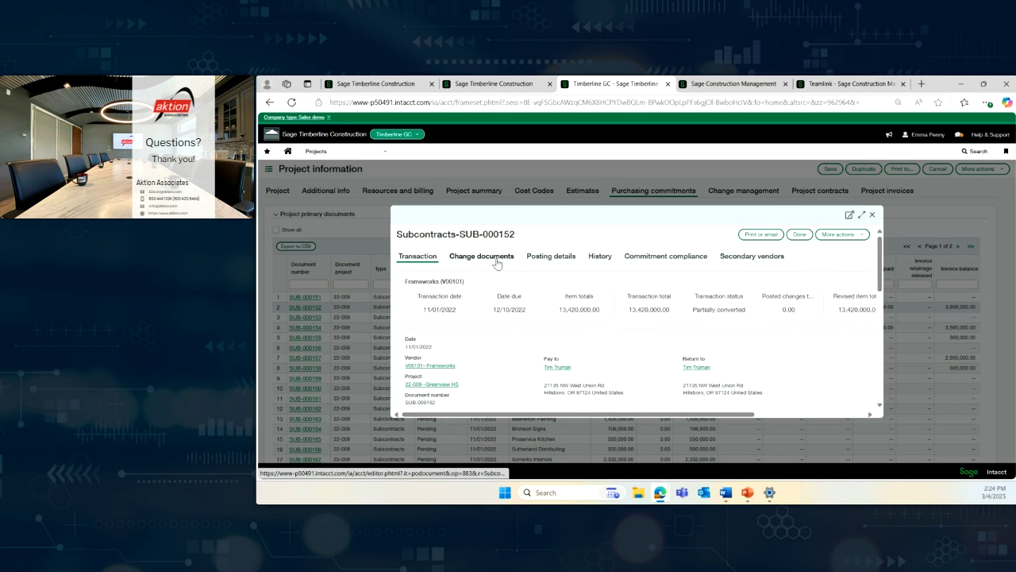
Review the Frameworks subcontract's change documents and its history of converted invoices, and close the record.
{"action": "left_click", "coordinate": [482, 256]}
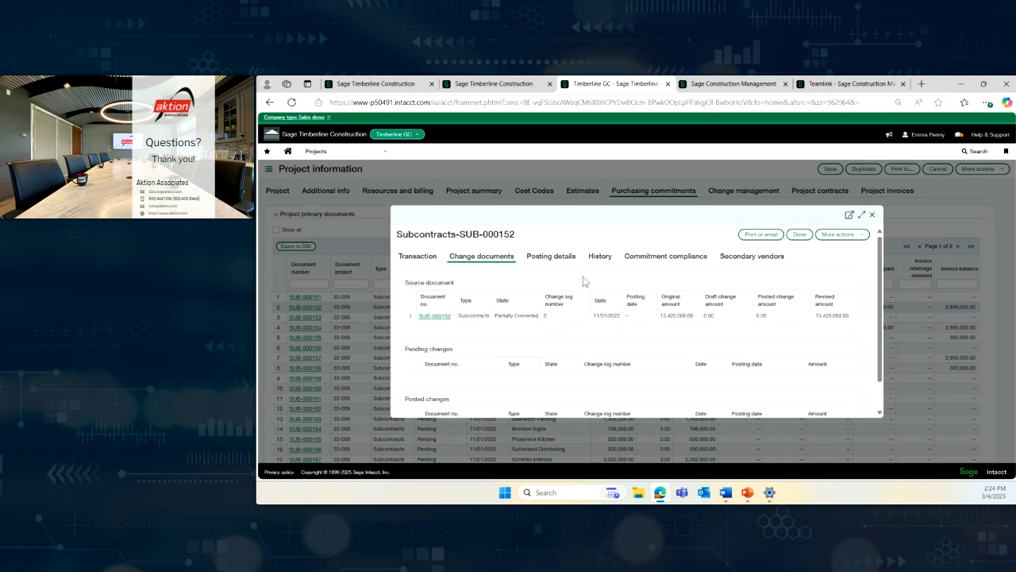
{"action": "left_click", "coordinate": [602, 258]}
{"action": "scroll", "coordinate": [566, 333], "scroll_direction": "down", "scroll_amount": 3}
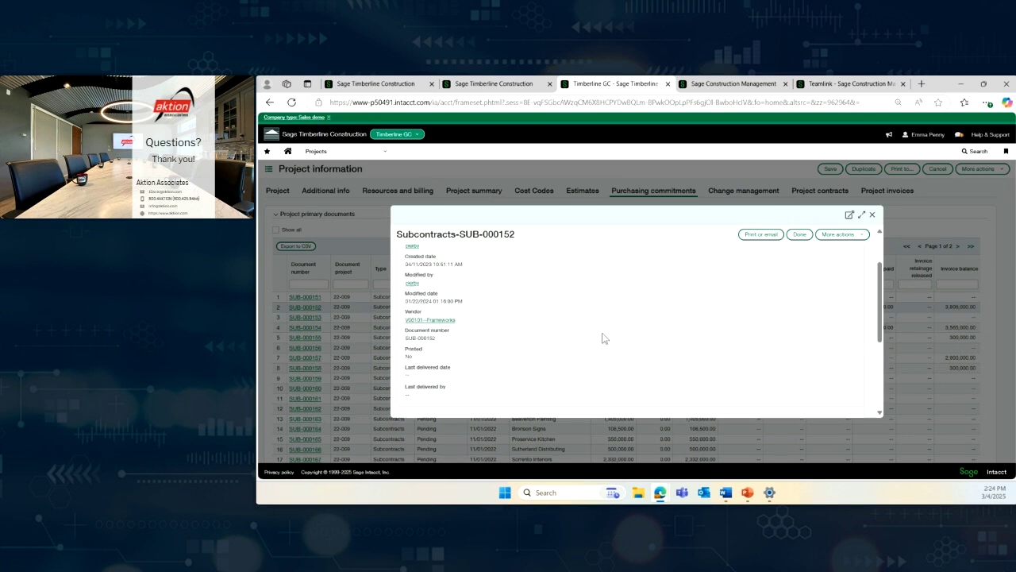
{"action": "scroll", "coordinate": [633, 310], "scroll_direction": "down", "scroll_amount": 3}
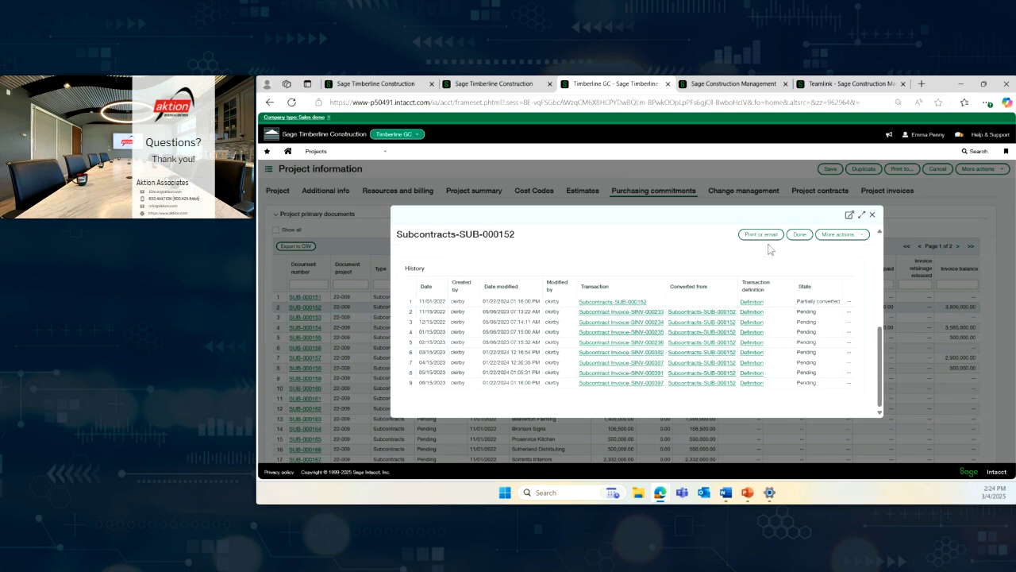
{"action": "left_click", "coordinate": [872, 215]}
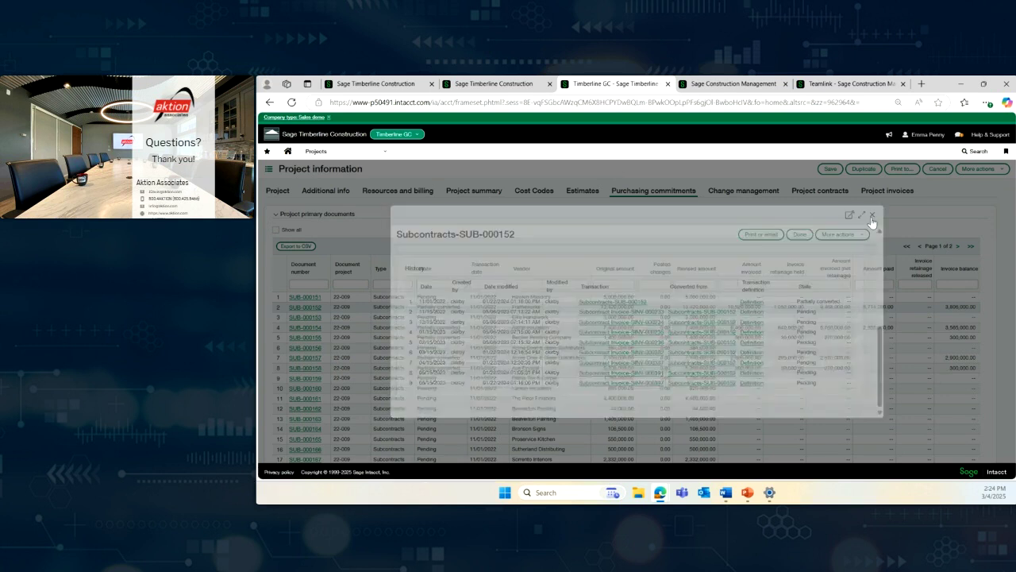
Review the project's change orders and requests, contract lines, and invoices in turn.
{"action": "left_click", "coordinate": [741, 191]}
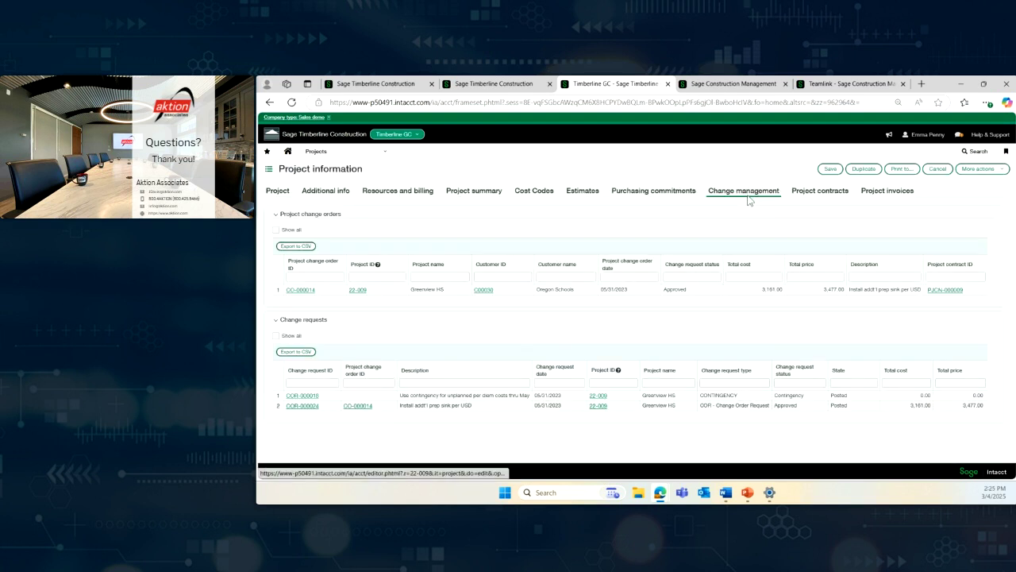
{"action": "left_click", "coordinate": [819, 198]}
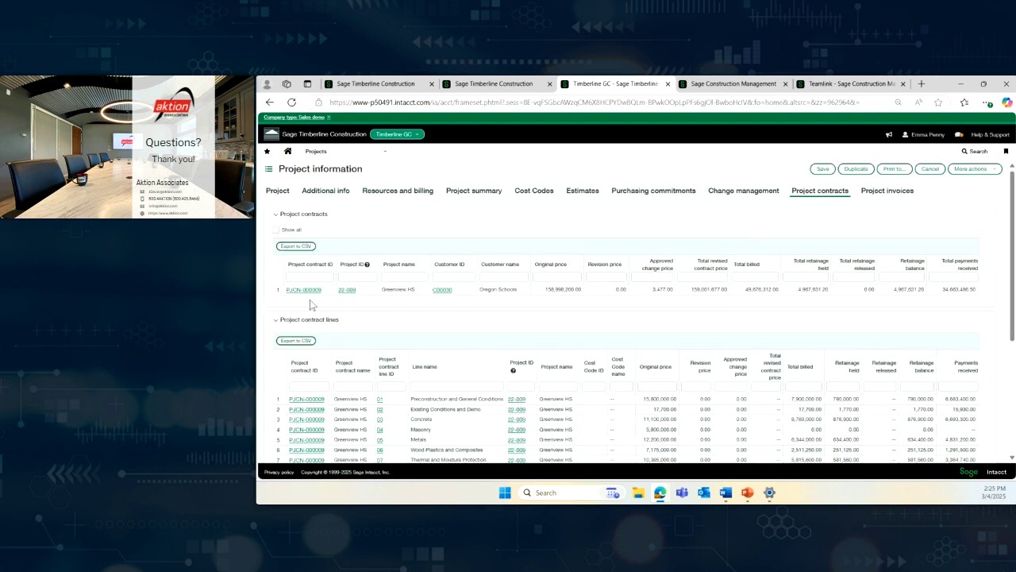
{"action": "scroll", "coordinate": [686, 381], "scroll_direction": "down", "scroll_amount": 1}
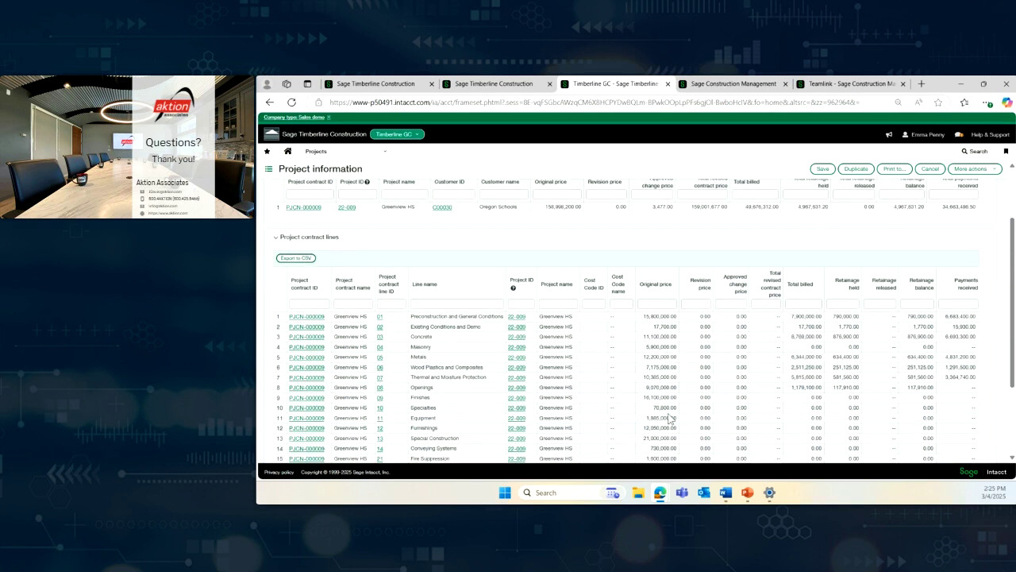
{"action": "scroll", "coordinate": [667, 417], "scroll_direction": "up", "scroll_amount": 1}
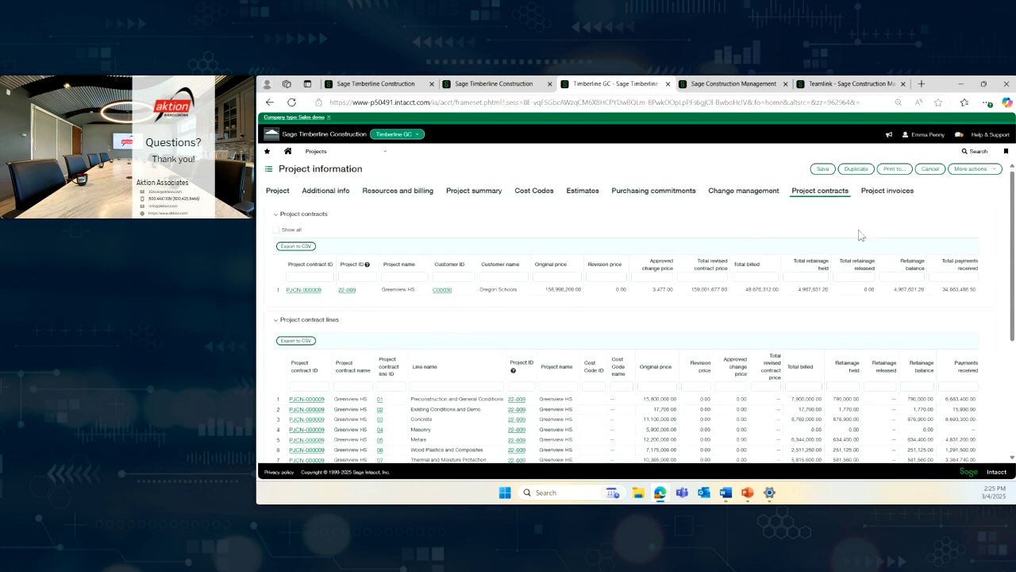
{"action": "left_click", "coordinate": [887, 191]}
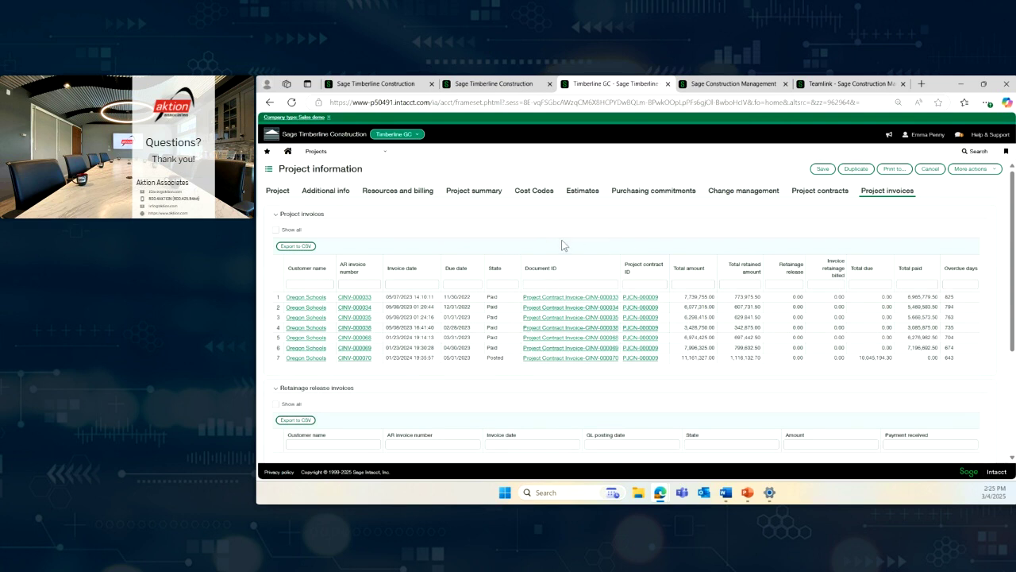
Look over the Purchasing order types and display the Purchasing transaction definitions with their workflows.
{"action": "left_click", "coordinate": [361, 153]}
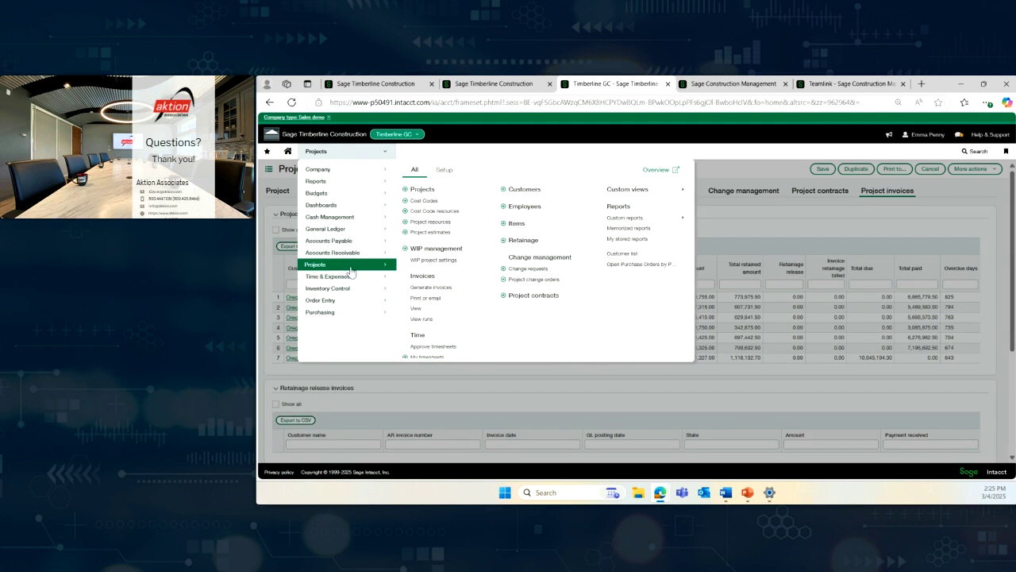
{"action": "left_click", "coordinate": [318, 313]}
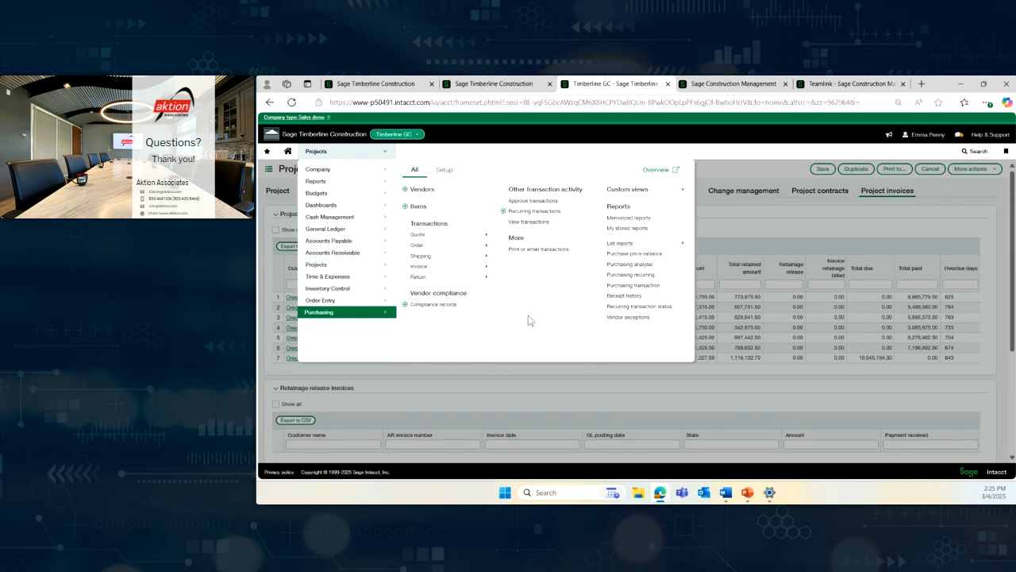
{"action": "mouse_move", "coordinate": [435, 251]}
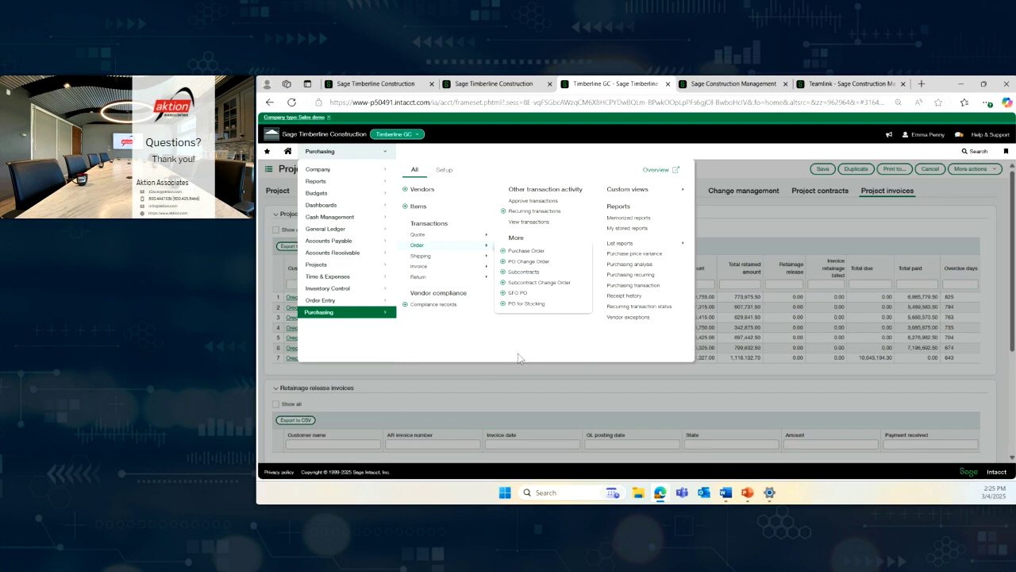
{"action": "left_click", "coordinate": [444, 170]}
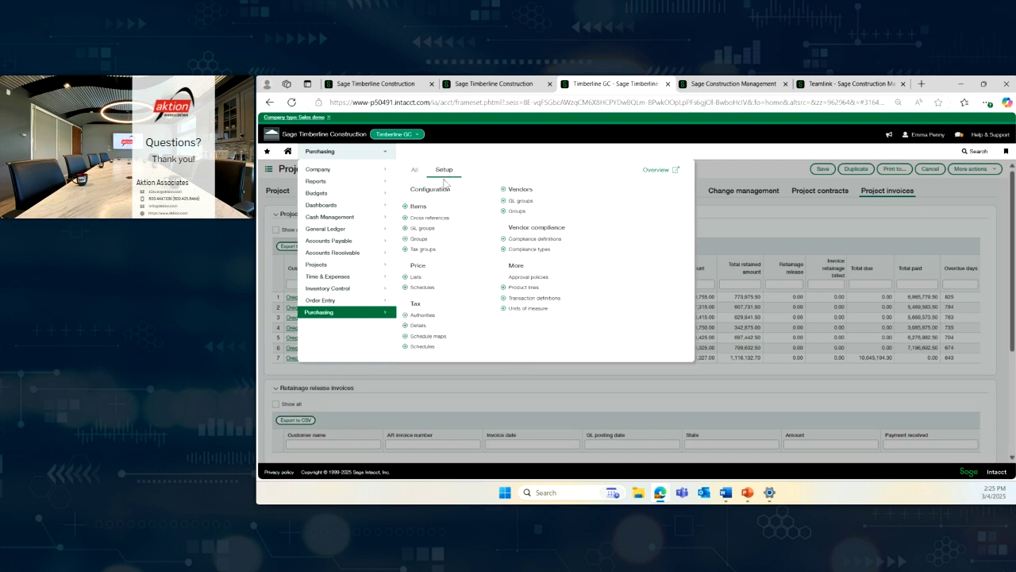
{"action": "left_click", "coordinate": [526, 299]}
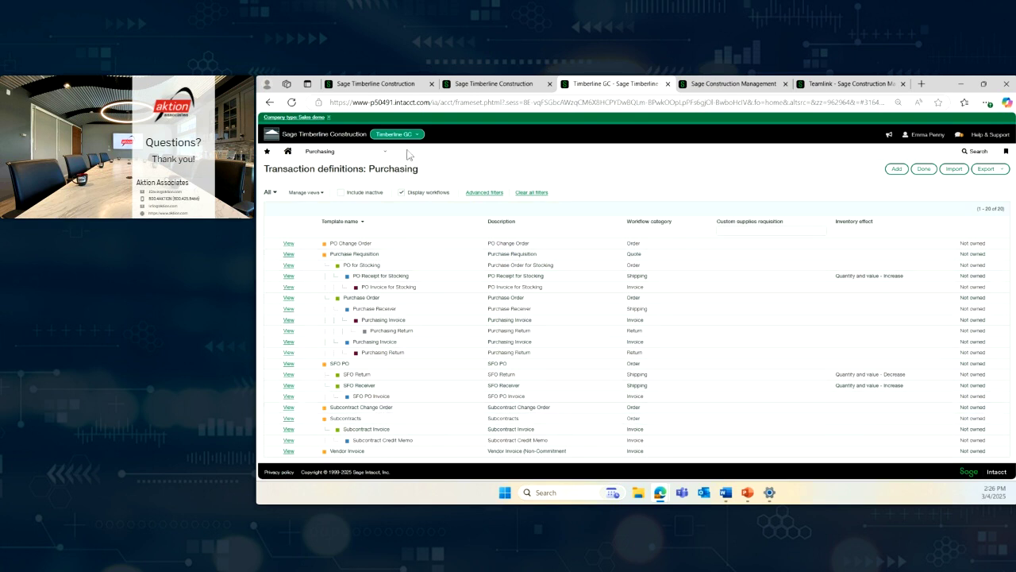
Open the list of subcontract purchasing transactions and view the Sitka Landscape Design subcontract with its entries.
{"action": "left_click", "coordinate": [366, 156]}
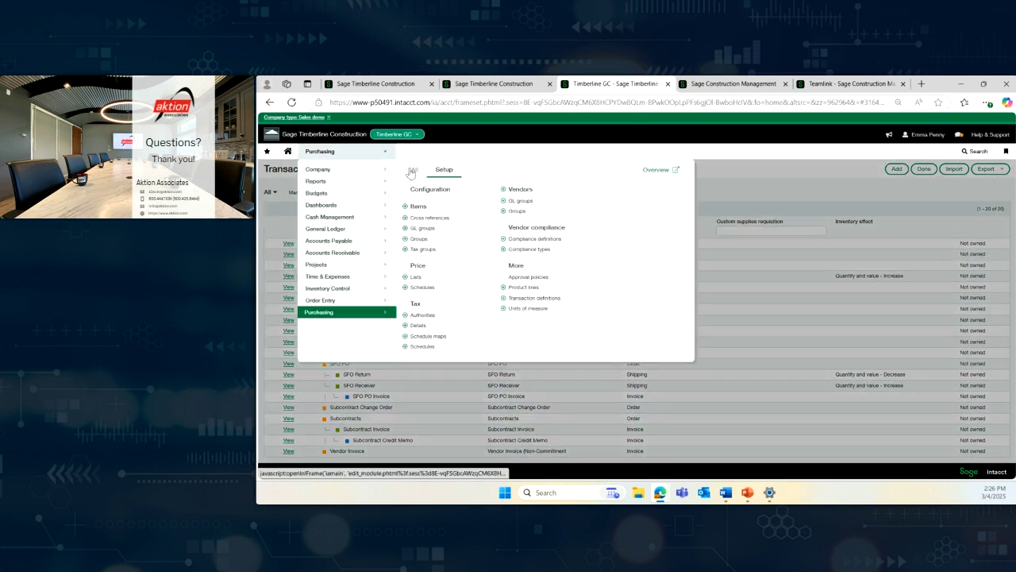
{"action": "left_click", "coordinate": [415, 170]}
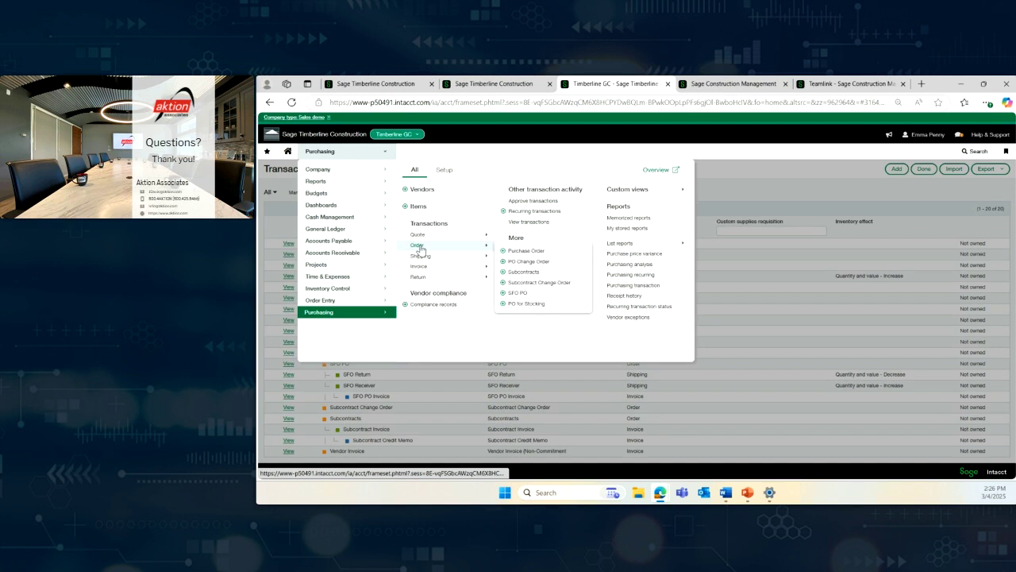
{"action": "left_click", "coordinate": [550, 272]}
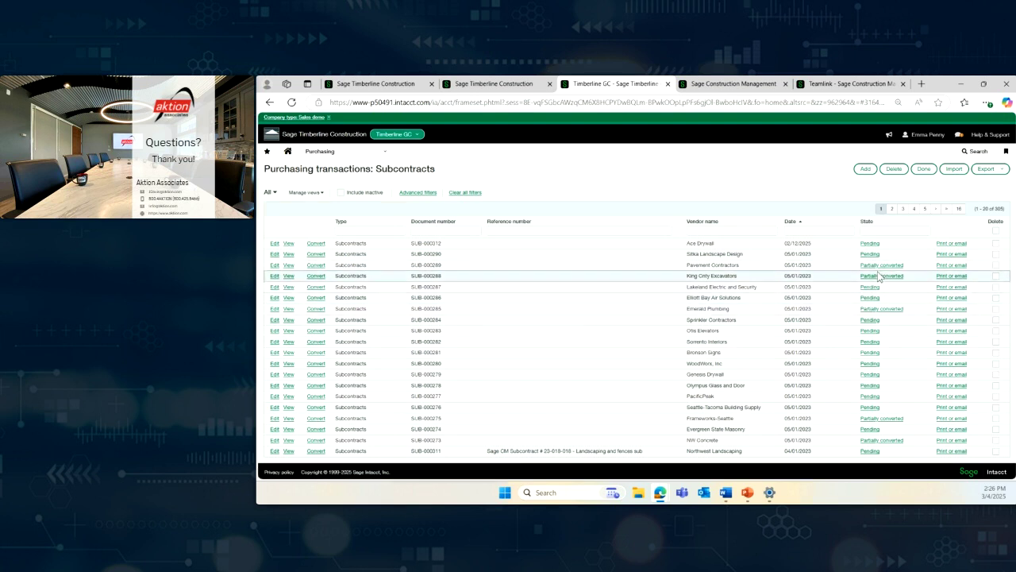
{"action": "left_click", "coordinate": [289, 255]}
{"action": "scroll", "coordinate": [794, 310], "scroll_direction": "down", "scroll_amount": 2}
{"action": "scroll", "coordinate": [800, 319], "scroll_direction": "down", "scroll_amount": 3}
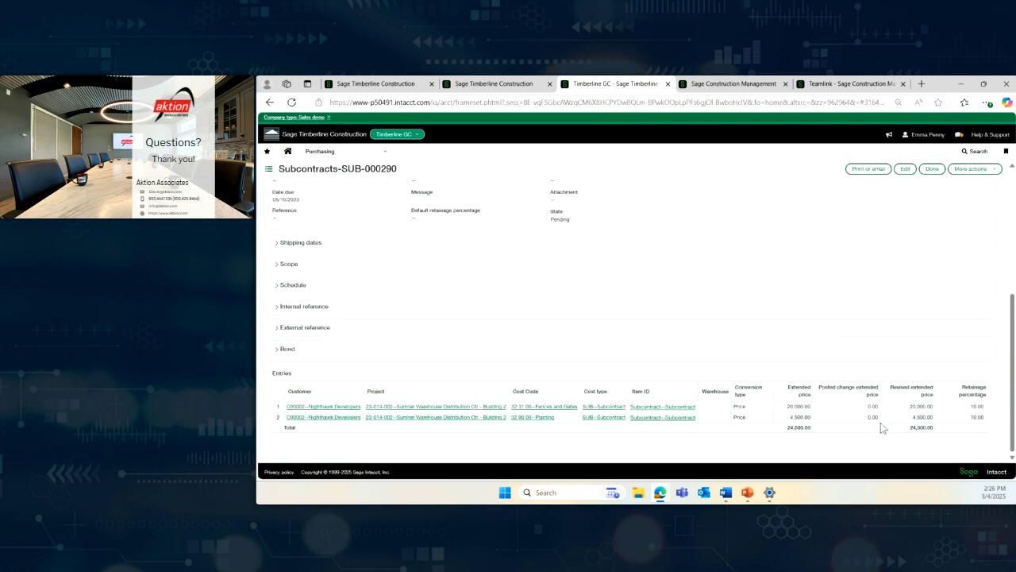
{"action": "scroll", "coordinate": [575, 336], "scroll_direction": "up", "scroll_amount": 3}
{"action": "scroll", "coordinate": [615, 327], "scroll_direction": "up", "scroll_amount": 1}
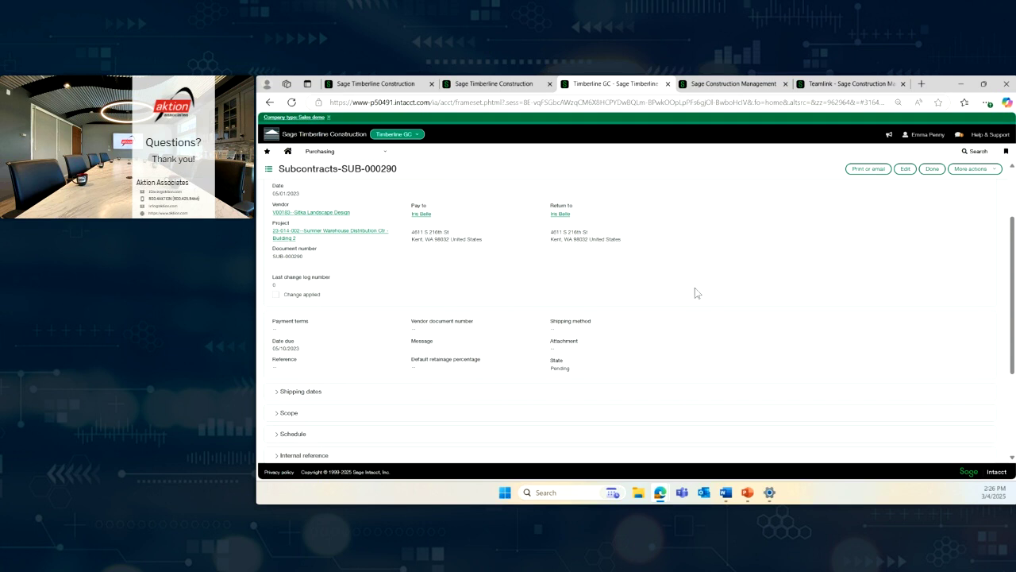
Start converting the Sitka Landscape Design subcontract to a Subcontract Invoice, examine its entry lines and prices, and cancel without posting.
{"action": "left_click", "coordinate": [995, 171]}
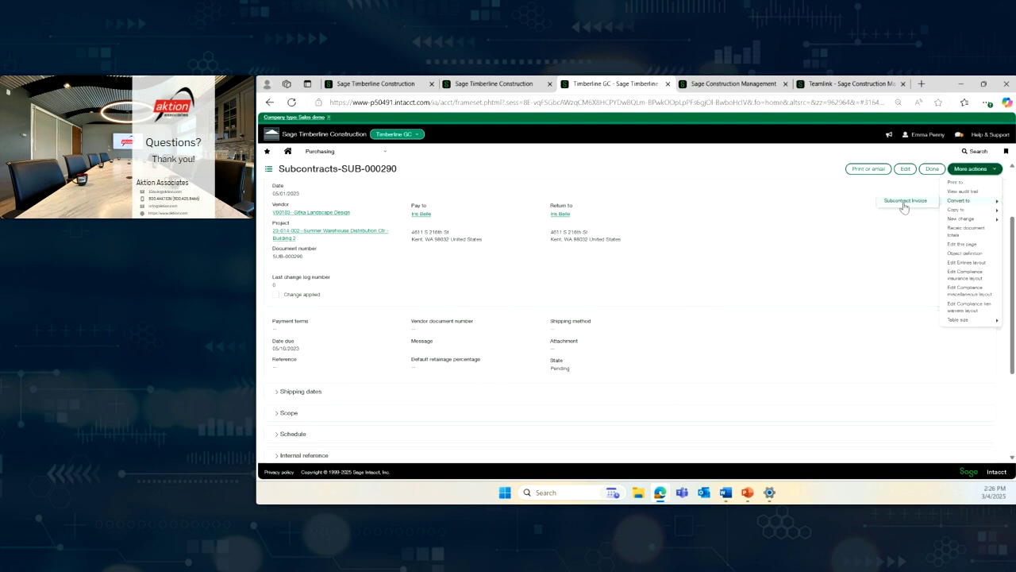
{"action": "left_click", "coordinate": [902, 217]}
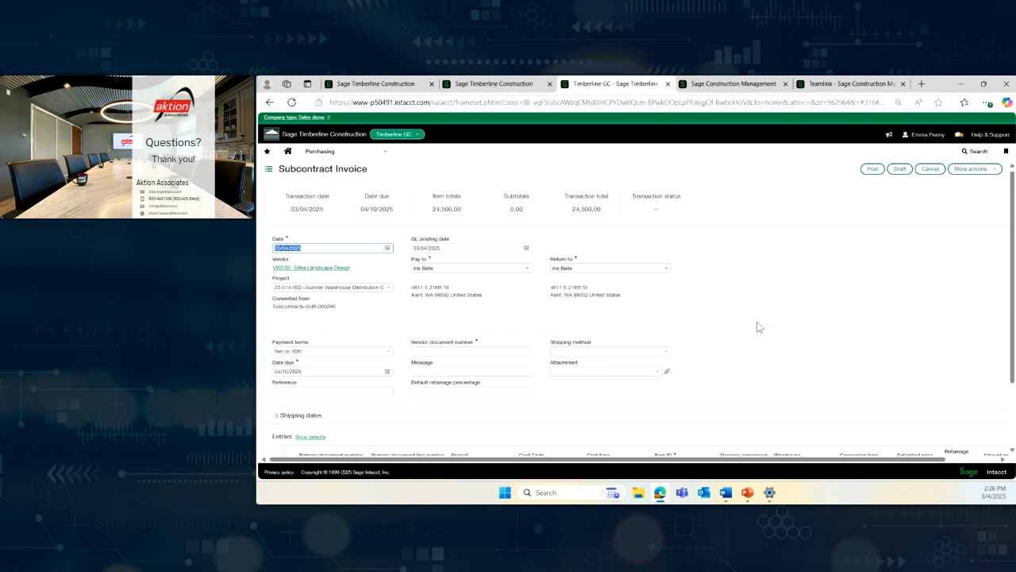
{"action": "scroll", "coordinate": [699, 329], "scroll_direction": "down", "scroll_amount": 1}
{"action": "left_click", "coordinate": [441, 318]}
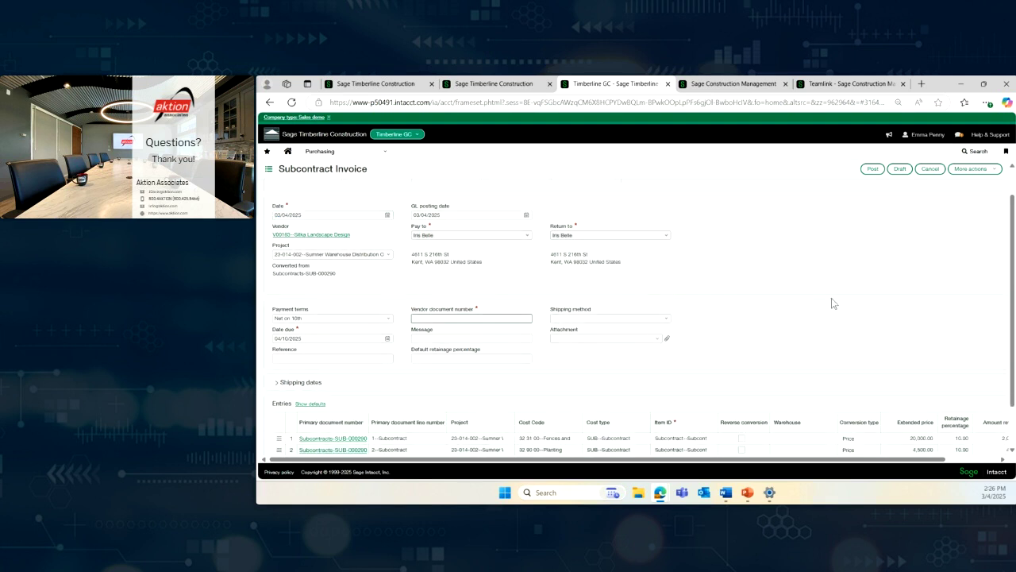
{"action": "scroll", "coordinate": [870, 309], "scroll_direction": "down", "scroll_amount": 2}
{"action": "left_click", "coordinate": [904, 390]}
{"action": "left_click", "coordinate": [905, 397]}
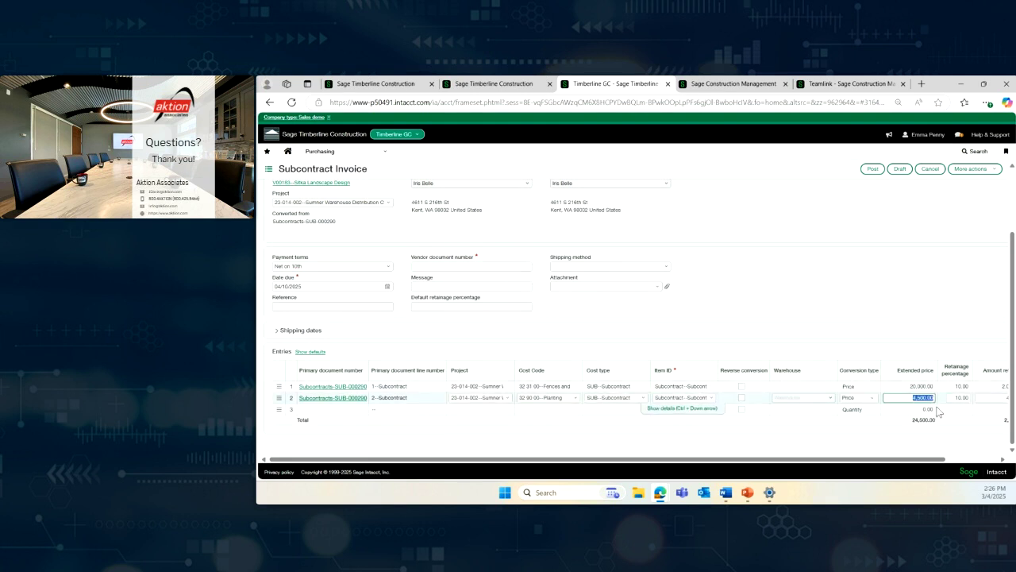
{"action": "left_click", "coordinate": [930, 170]}
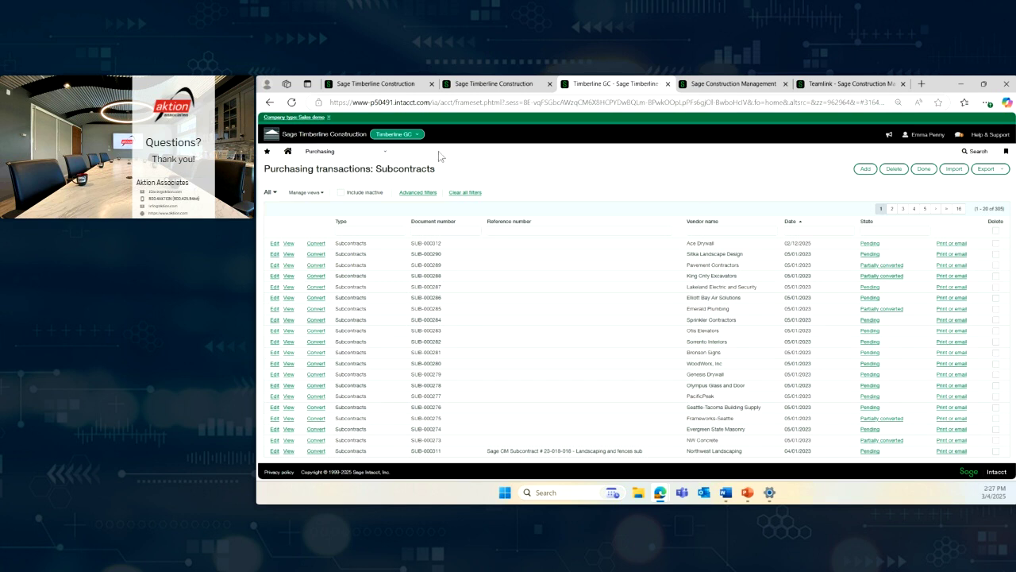
Look over the Projects functions and open the list of project contracts.
{"action": "left_click", "coordinate": [350, 156]}
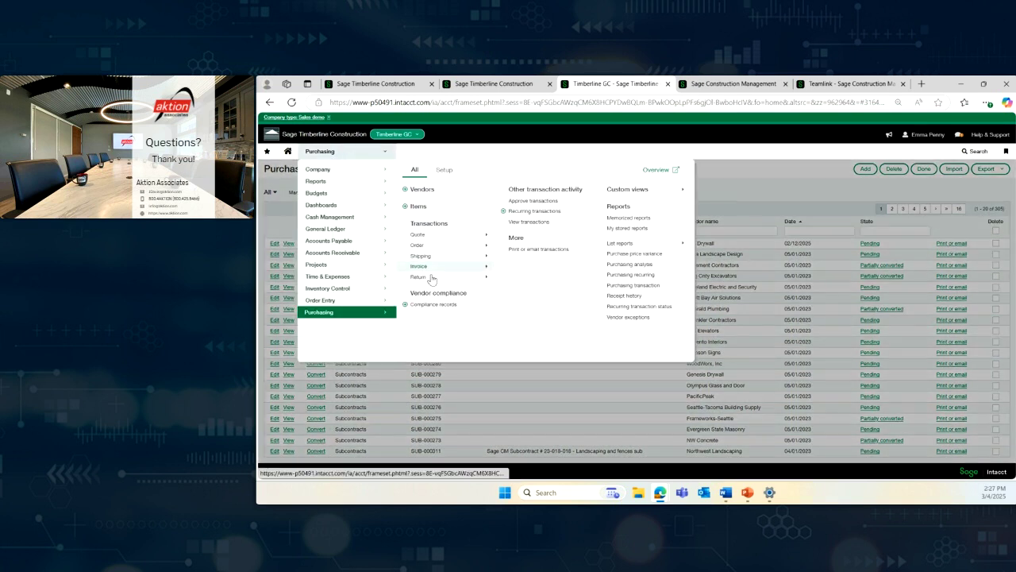
{"action": "left_click", "coordinate": [324, 267]}
{"action": "scroll", "coordinate": [483, 332], "scroll_direction": "down", "scroll_amount": 1}
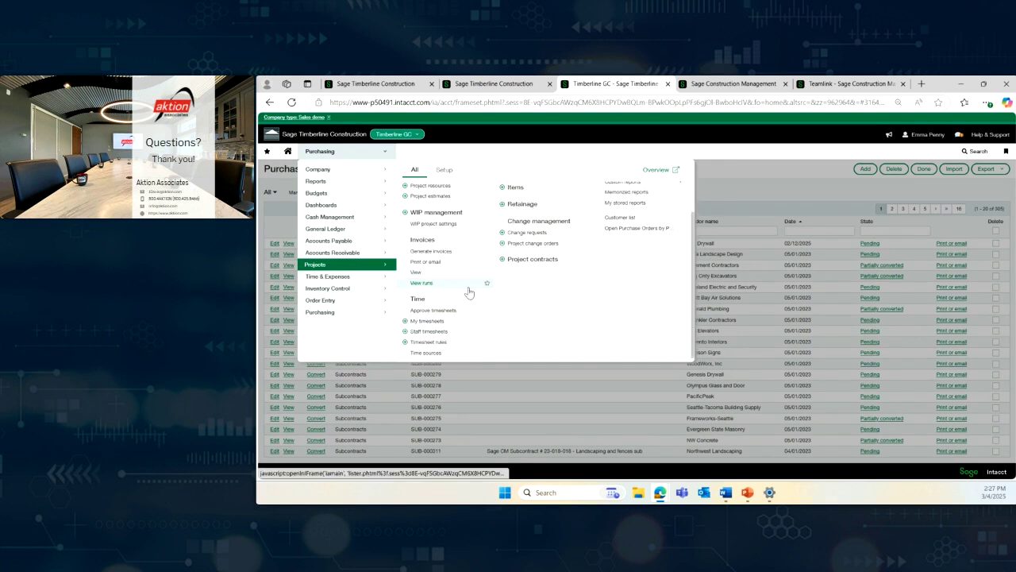
{"action": "scroll", "coordinate": [465, 300], "scroll_direction": "up", "scroll_amount": 1}
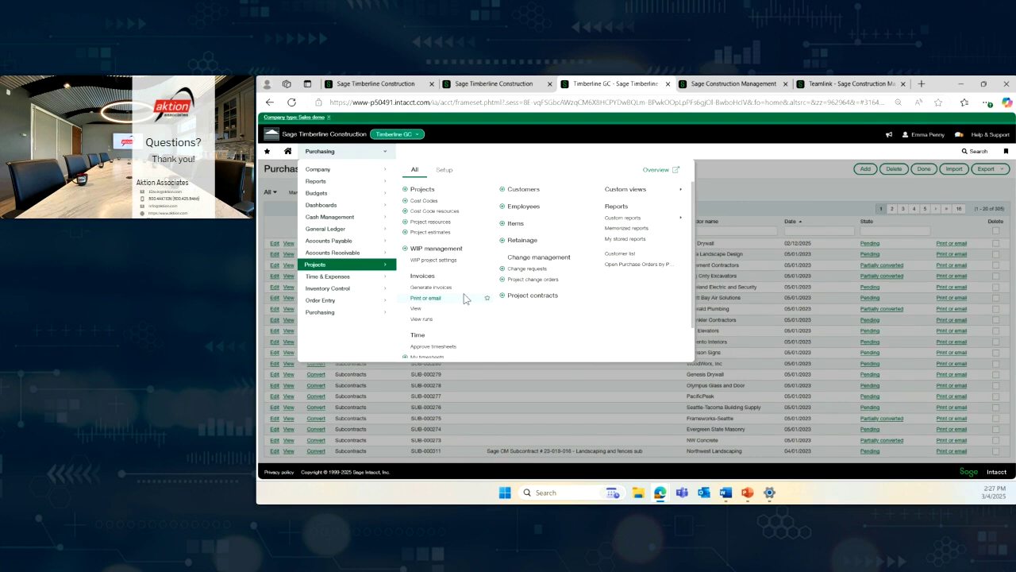
{"action": "left_click", "coordinate": [537, 297]}
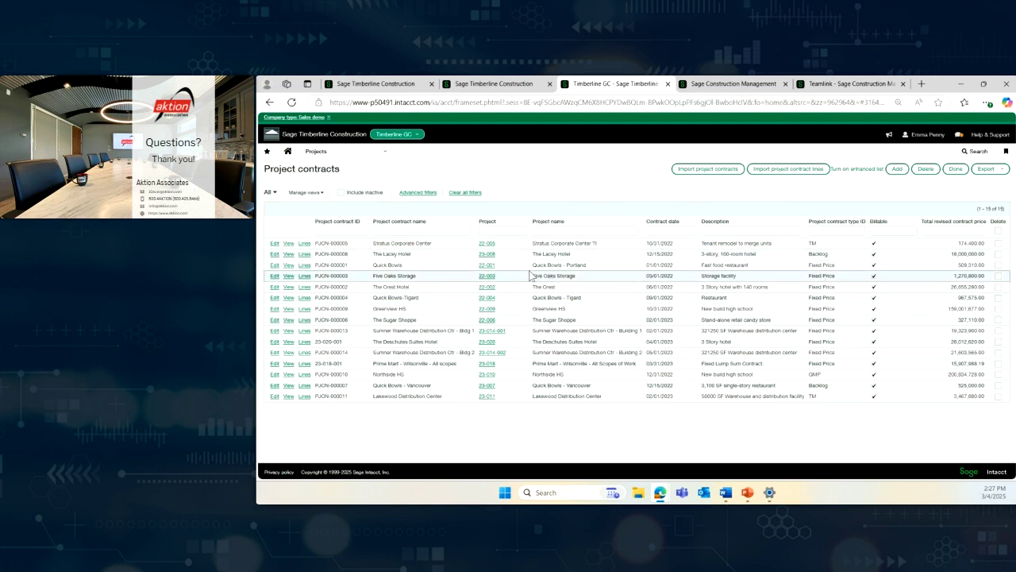
View the Quick Bowls project contract with its contract lines sorted by line ID, and close the record.
{"action": "left_click", "coordinate": [291, 268]}
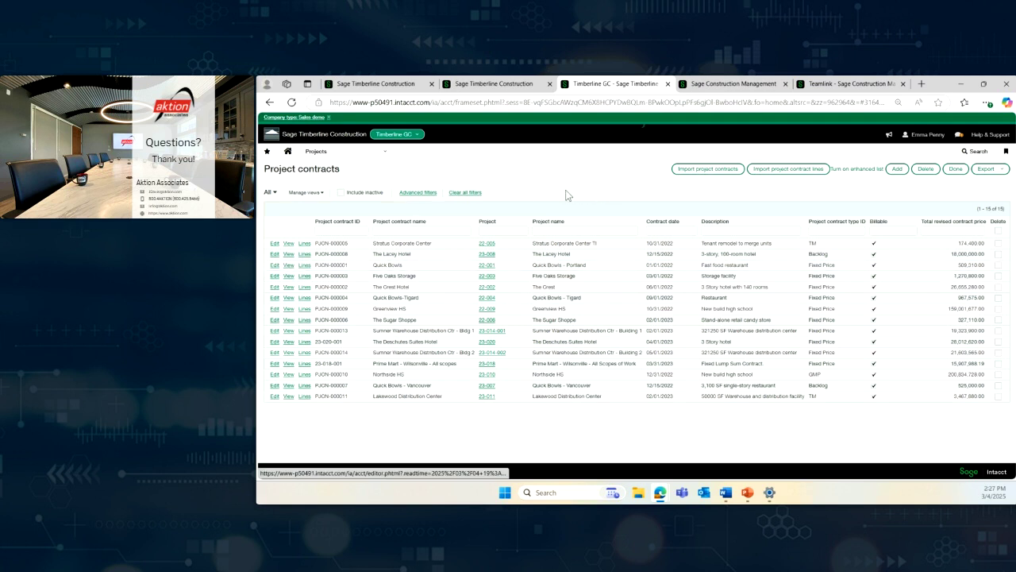
{"action": "scroll", "coordinate": [627, 317], "scroll_direction": "down", "scroll_amount": 10}
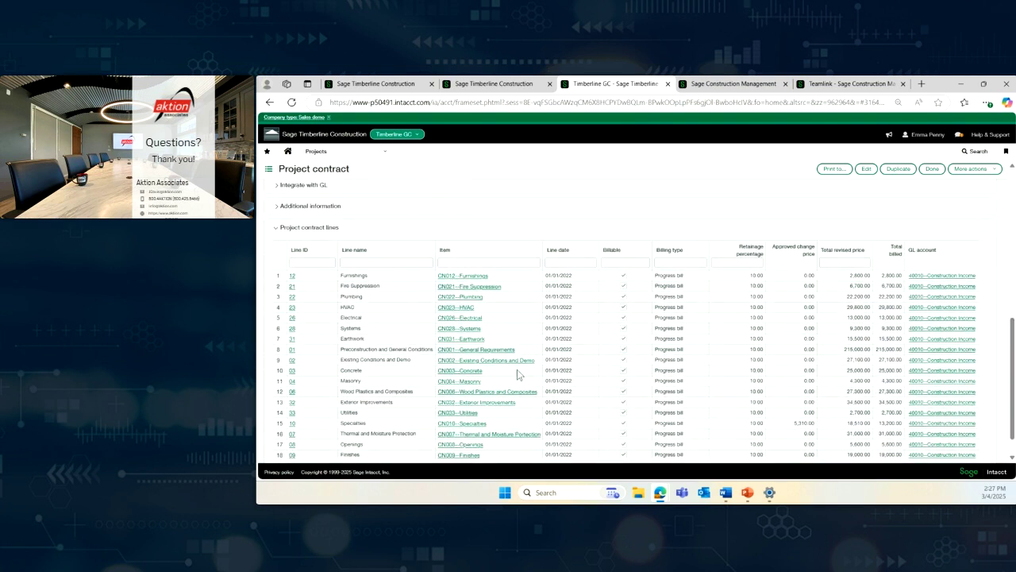
{"action": "left_click", "coordinate": [306, 251]}
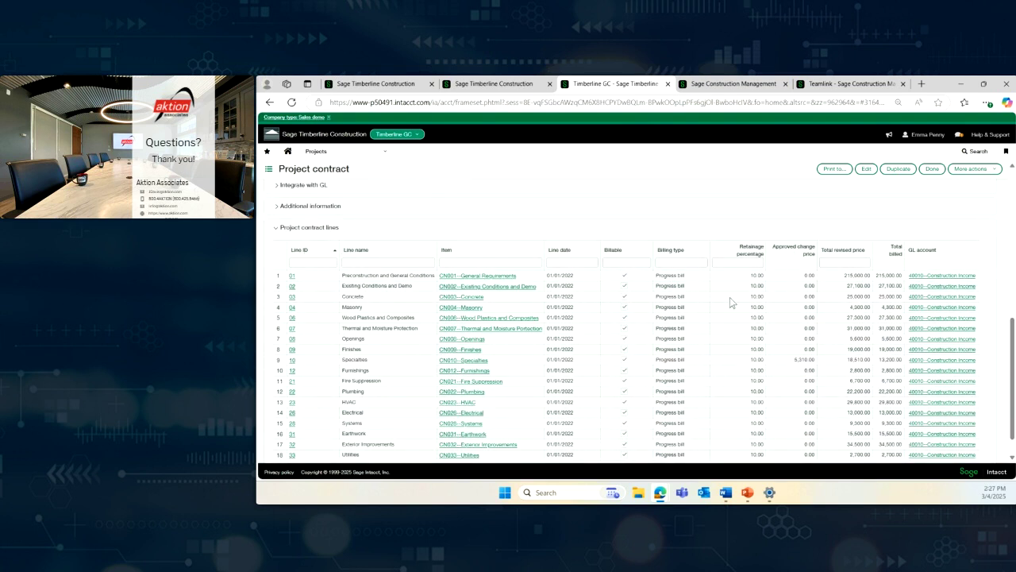
{"action": "left_click", "coordinate": [933, 170]}
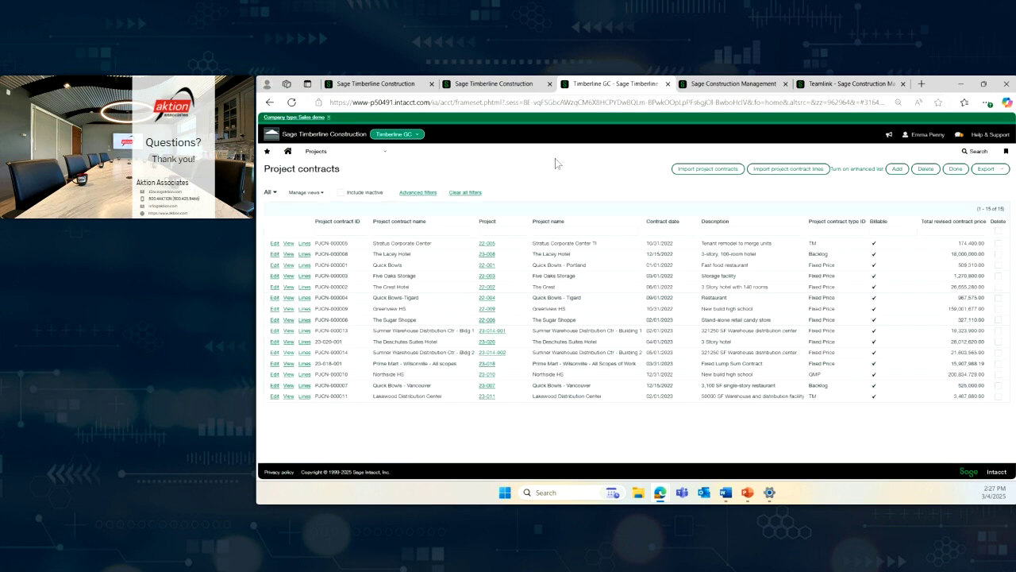
Switch to Sage Construction Management and keep the expiring session active on the project home page.
{"action": "left_click", "coordinate": [316, 151]}
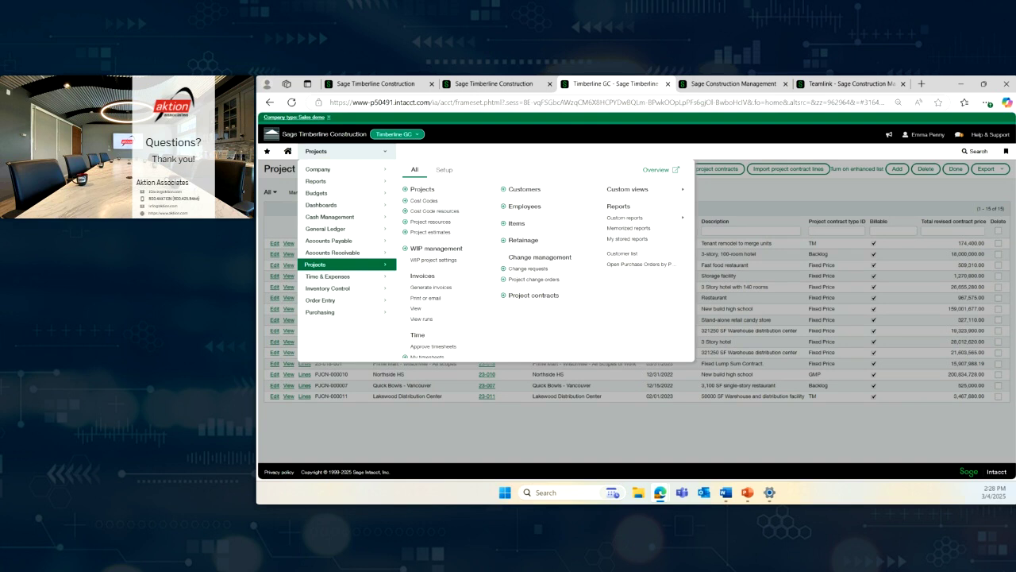
{"action": "left_click", "coordinate": [731, 85]}
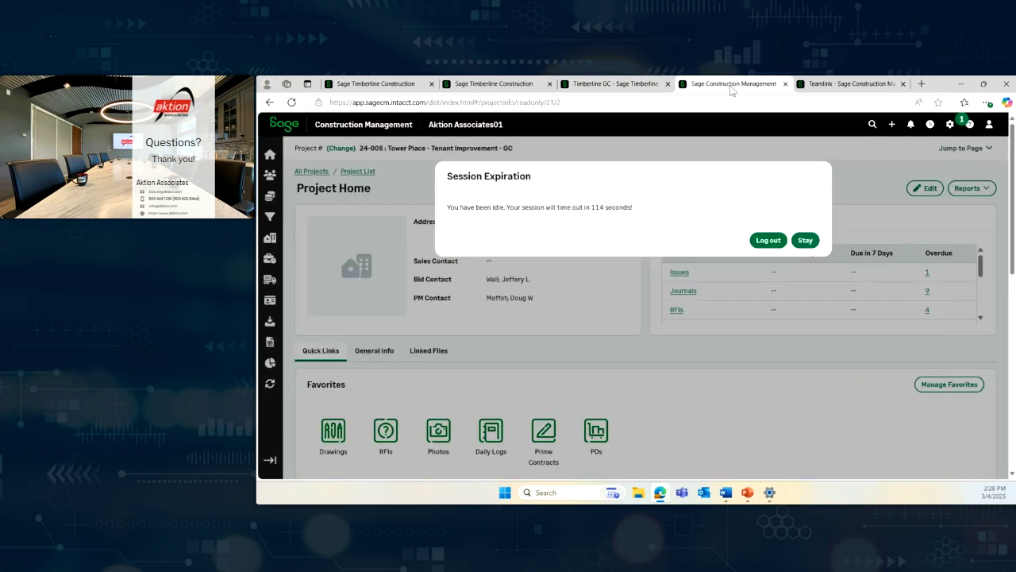
{"action": "left_click", "coordinate": [806, 240]}
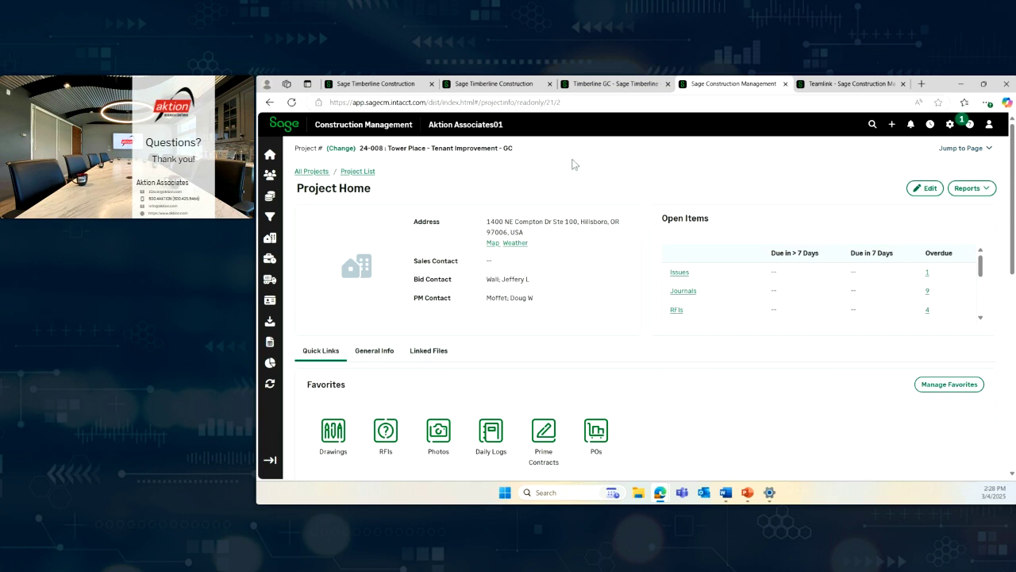
Switch to the TeamLink portal and review the information page of project 24-008, Tower Place - Tenant Improvement - GC.
{"action": "left_click", "coordinate": [848, 86]}
{"action": "left_click", "coordinate": [324, 250]}
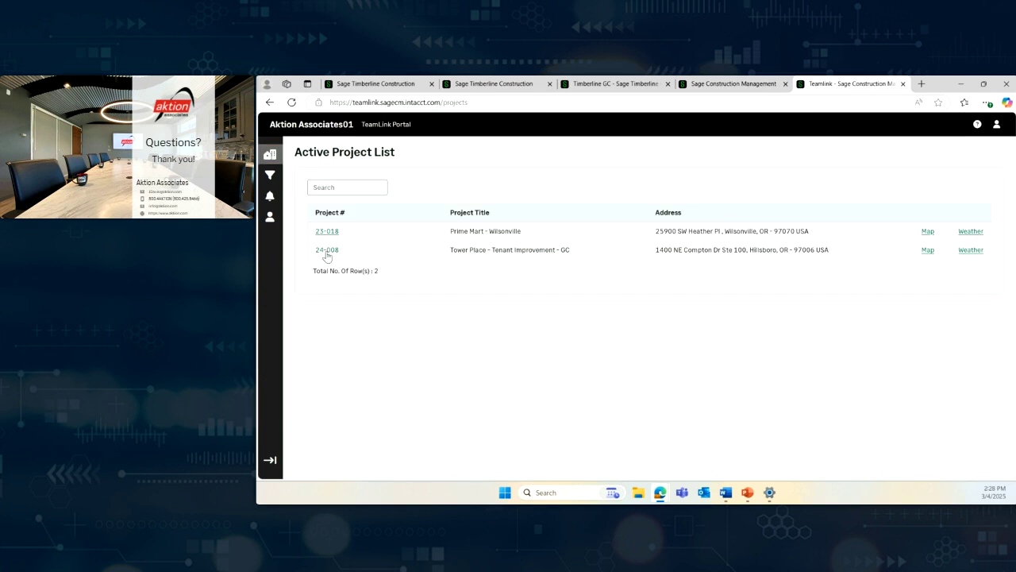
{"action": "scroll", "coordinate": [588, 433], "scroll_direction": "down", "scroll_amount": 1}
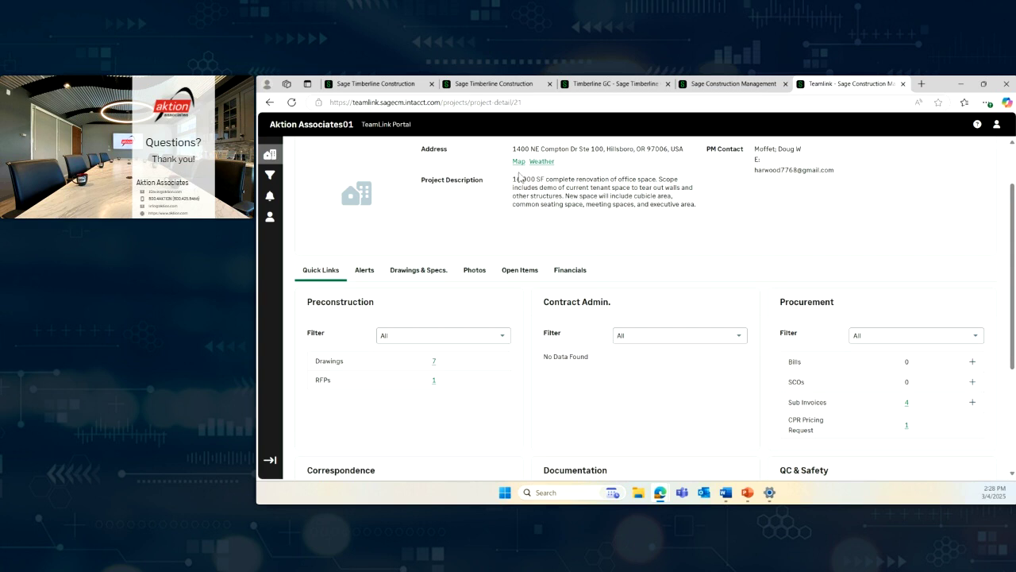
{"action": "scroll", "coordinate": [503, 257], "scroll_direction": "up", "scroll_amount": 1}
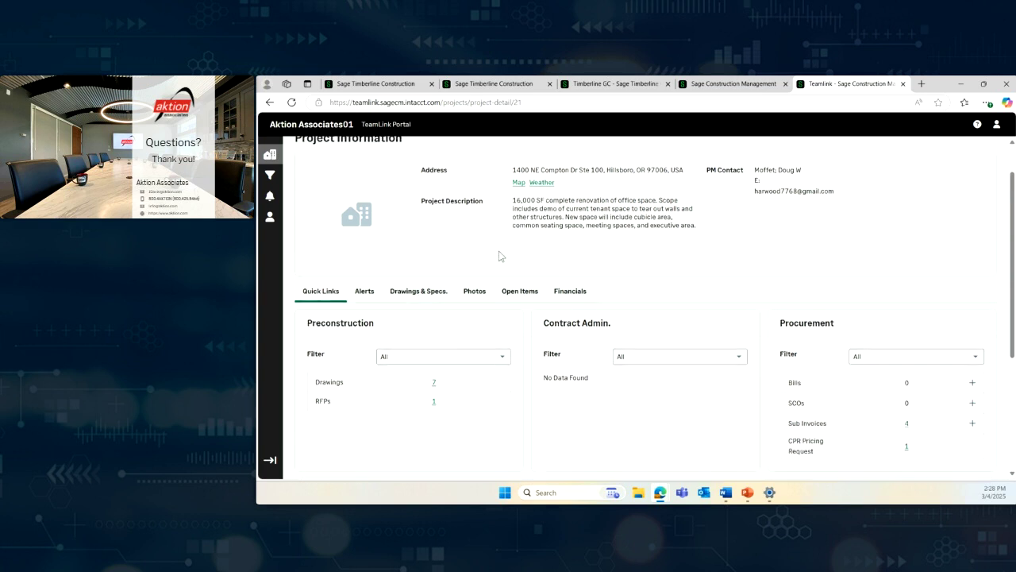
Return to Sage Construction Management and display the Tower Place project's drawings in card style.
{"action": "left_click", "coordinate": [737, 84]}
{"action": "scroll", "coordinate": [633, 334], "scroll_direction": "down", "scroll_amount": 2}
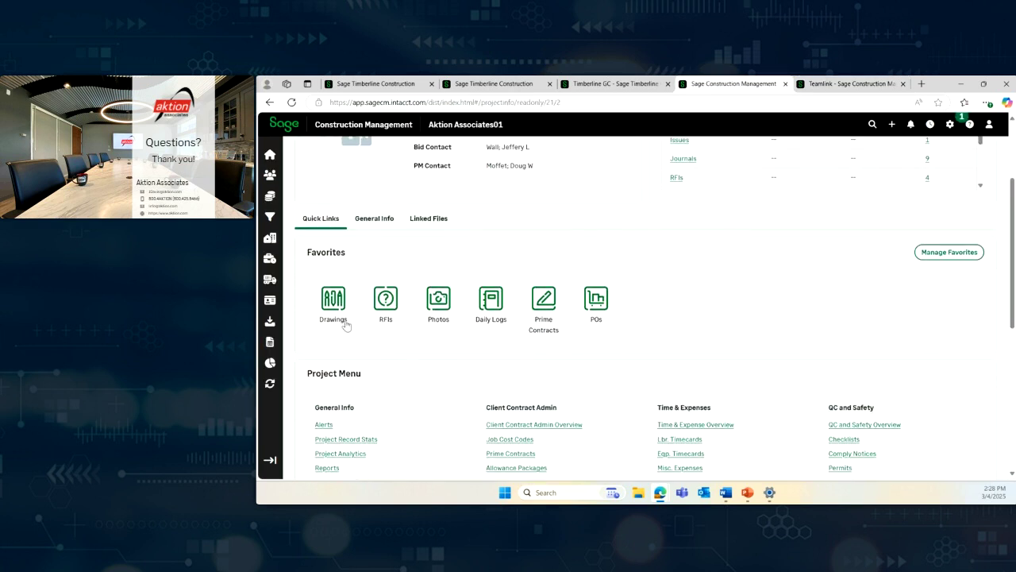
{"action": "left_click", "coordinate": [336, 305]}
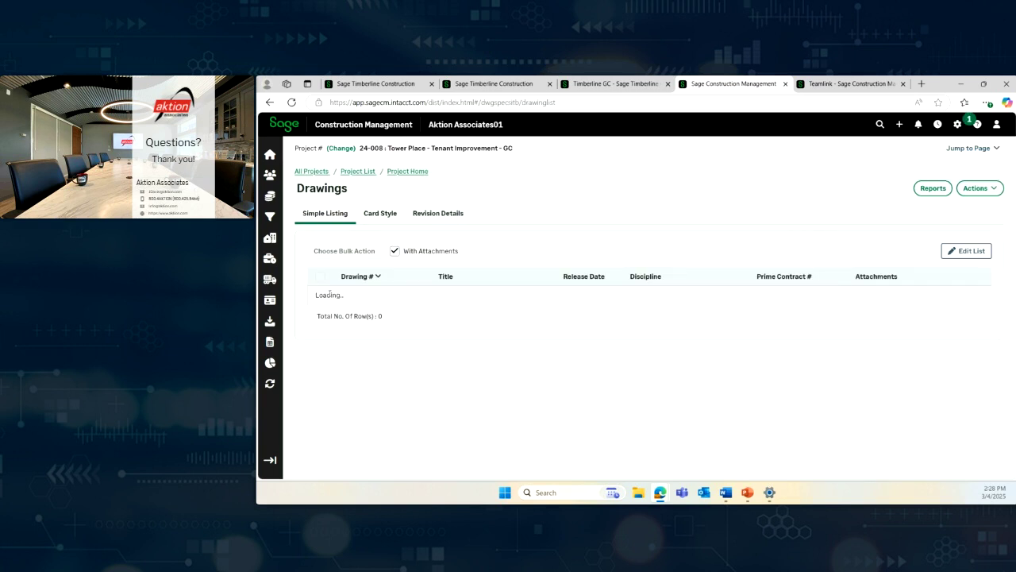
{"action": "left_click", "coordinate": [383, 218]}
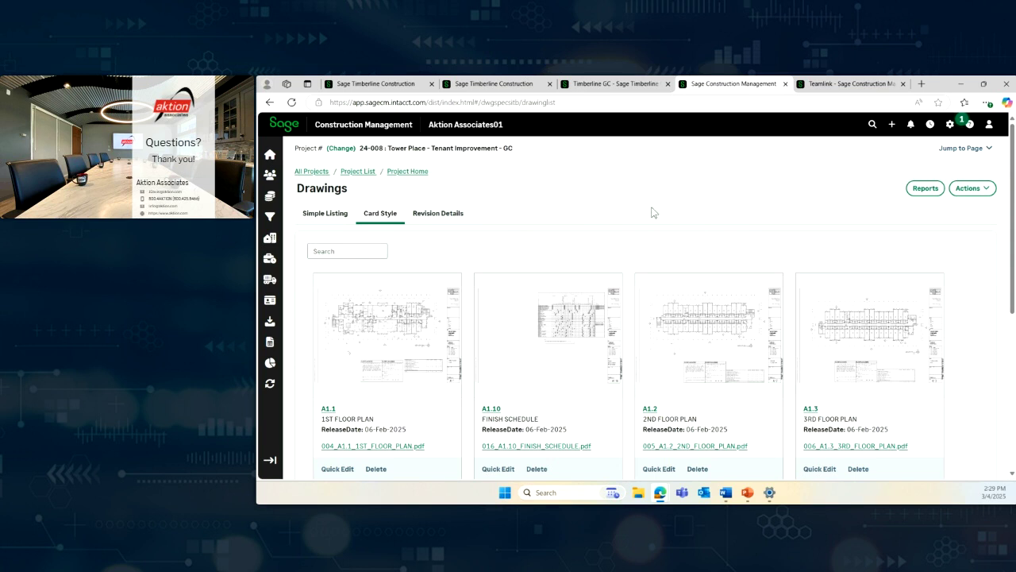
Close the Construction Management, TeamLink, Timberline GC and bill pages, keeping only the standard cost code catalog open.
{"action": "left_click", "coordinate": [486, 85]}
{"action": "left_click", "coordinate": [785, 84]}
{"action": "left_click", "coordinate": [786, 83]}
{"action": "left_click", "coordinate": [668, 83]}
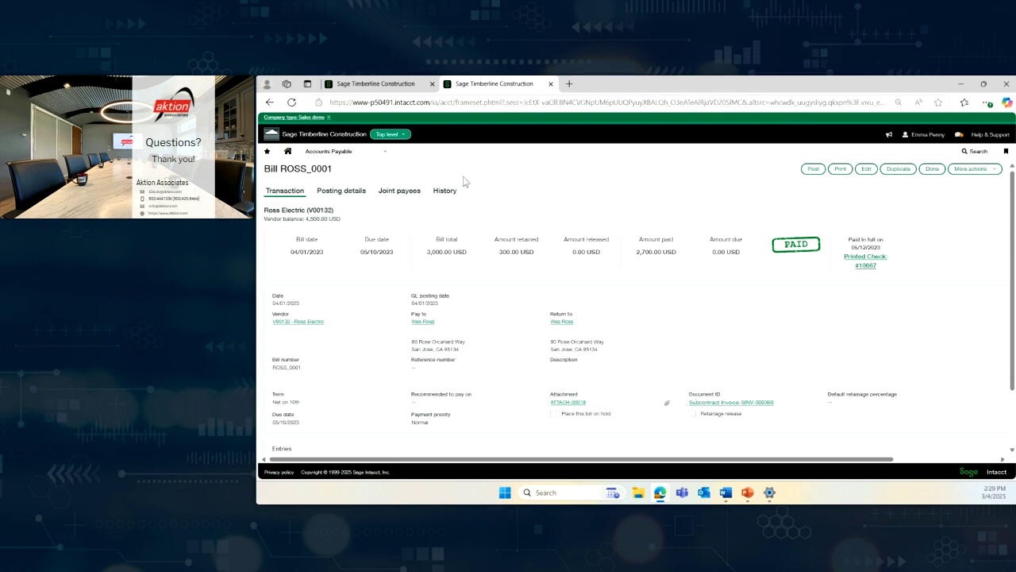
{"action": "left_click", "coordinate": [551, 84]}
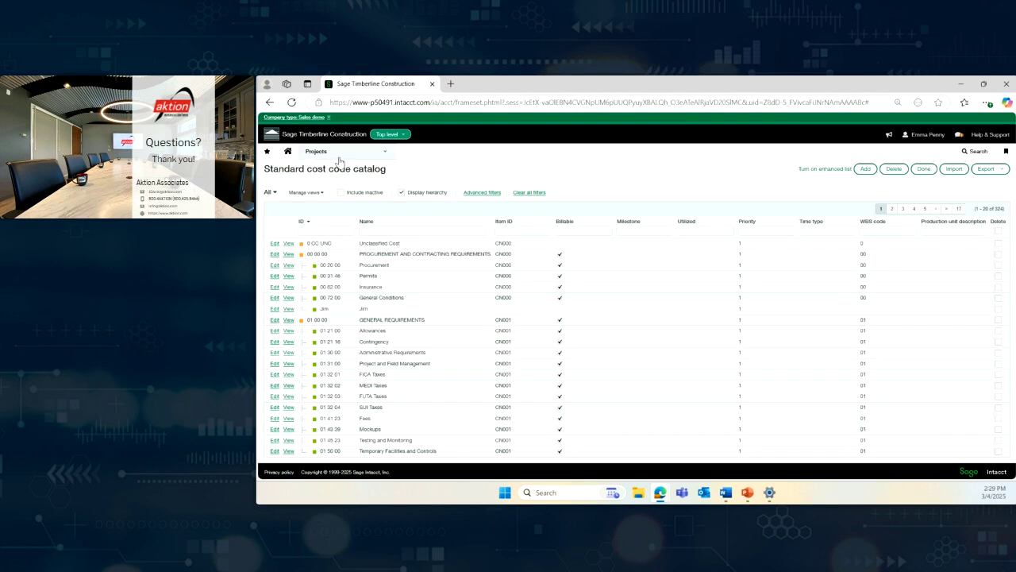
Browse the Projects functions and open the list of checking accounts in Cash Management.
{"action": "mouse_move", "coordinate": [336, 157]}
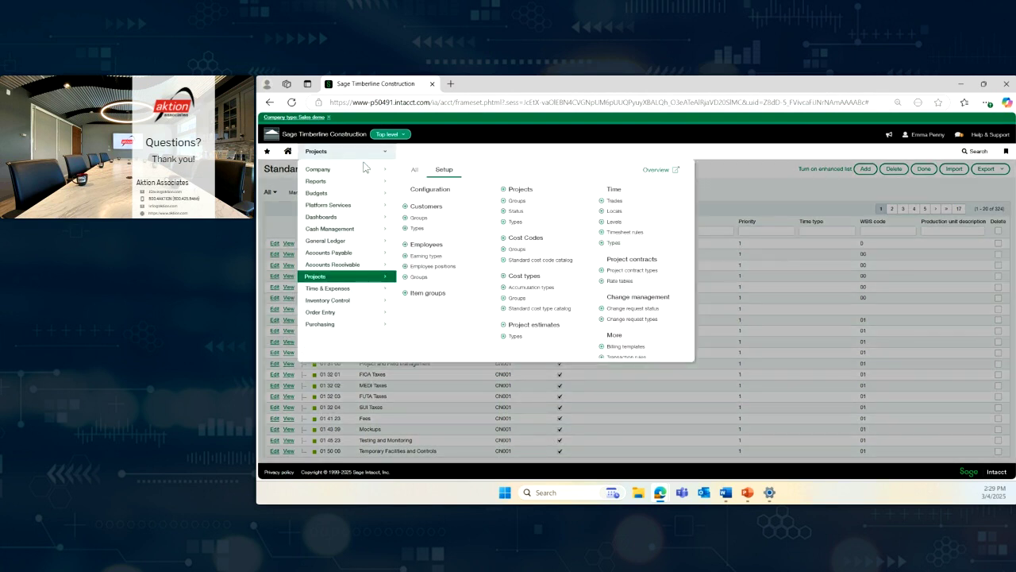
{"action": "left_click", "coordinate": [414, 171]}
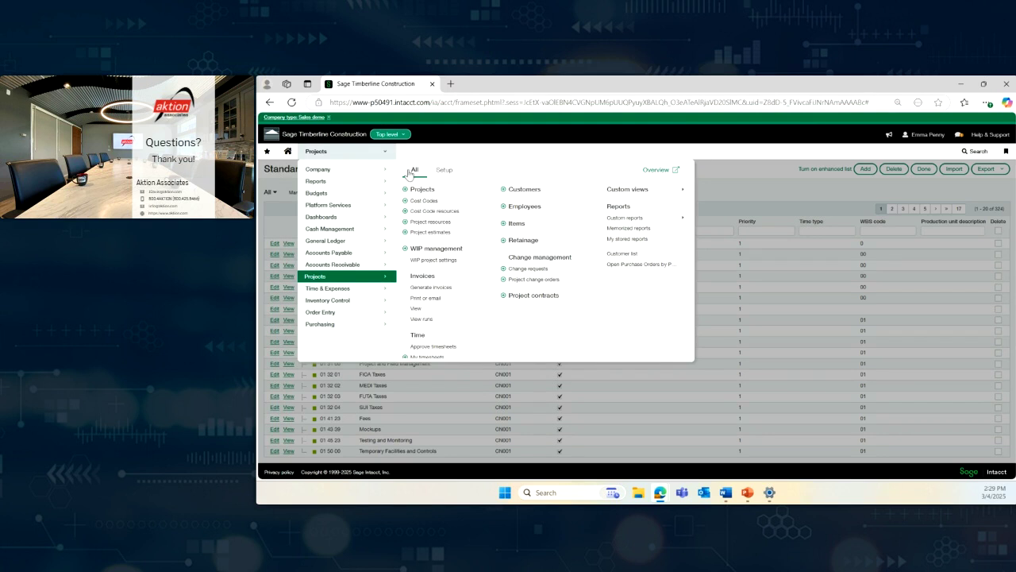
{"action": "mouse_move", "coordinate": [334, 254]}
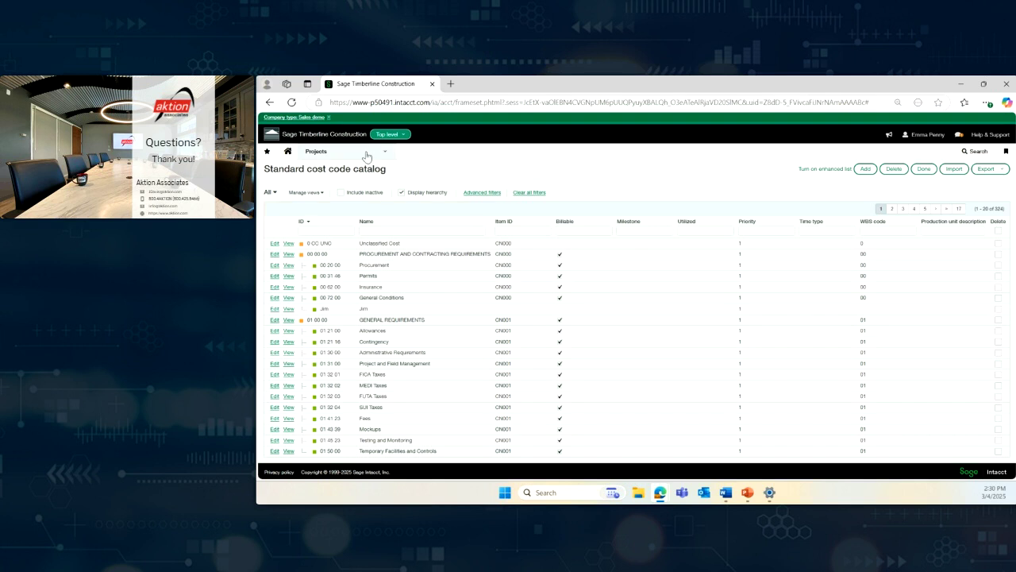
{"action": "mouse_move", "coordinate": [367, 156]}
{"action": "mouse_move", "coordinate": [327, 230]}
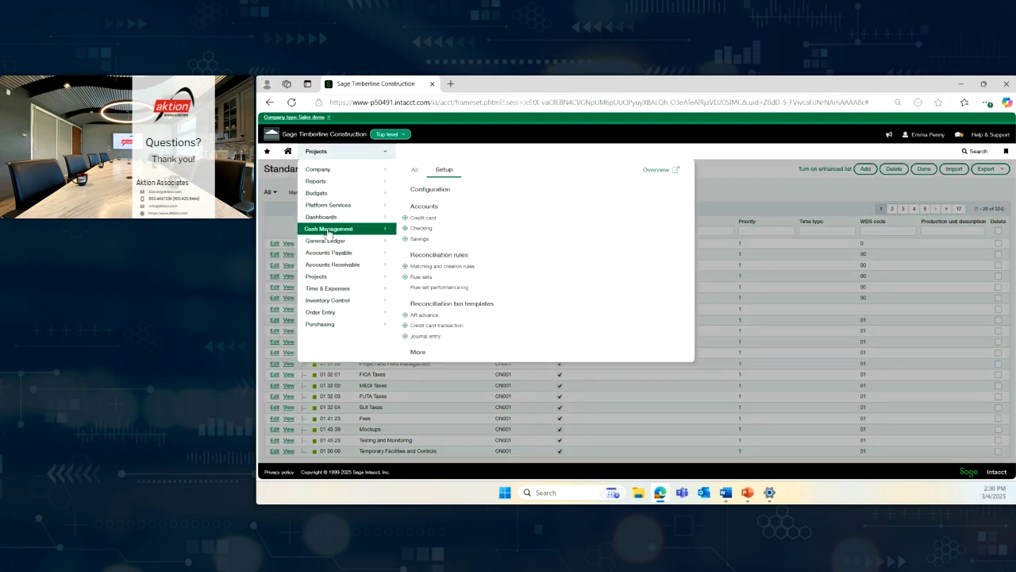
{"action": "left_click", "coordinate": [420, 228]}
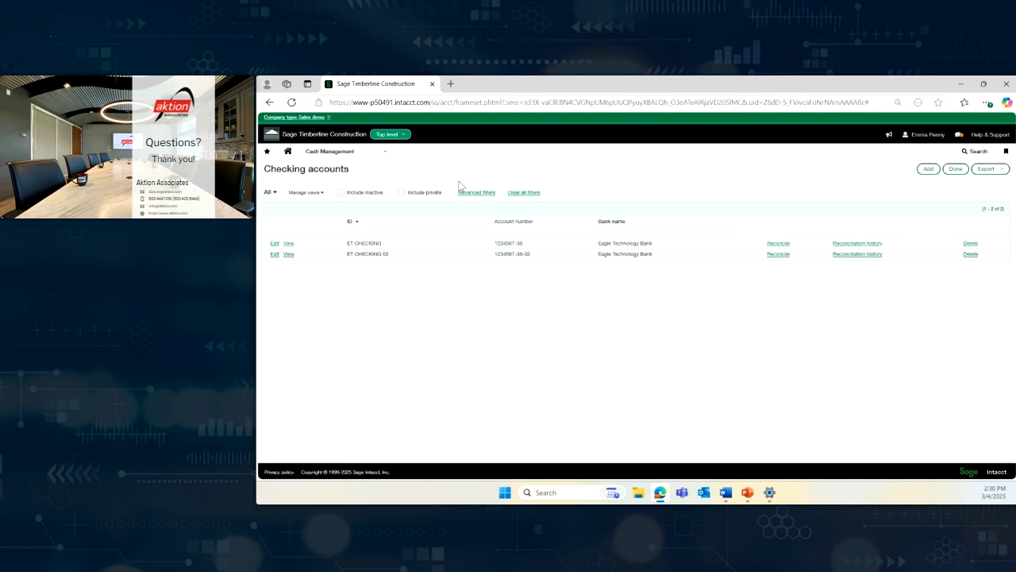
Open the ET CHECKING account for editing and examine its details and check printing settings.
{"action": "left_click", "coordinate": [276, 243]}
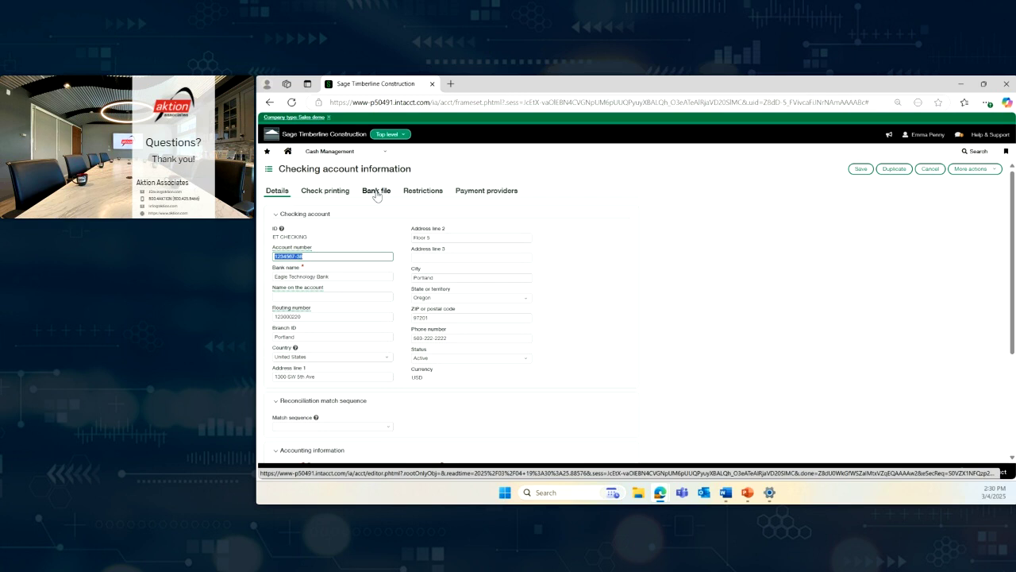
{"action": "left_click", "coordinate": [328, 192]}
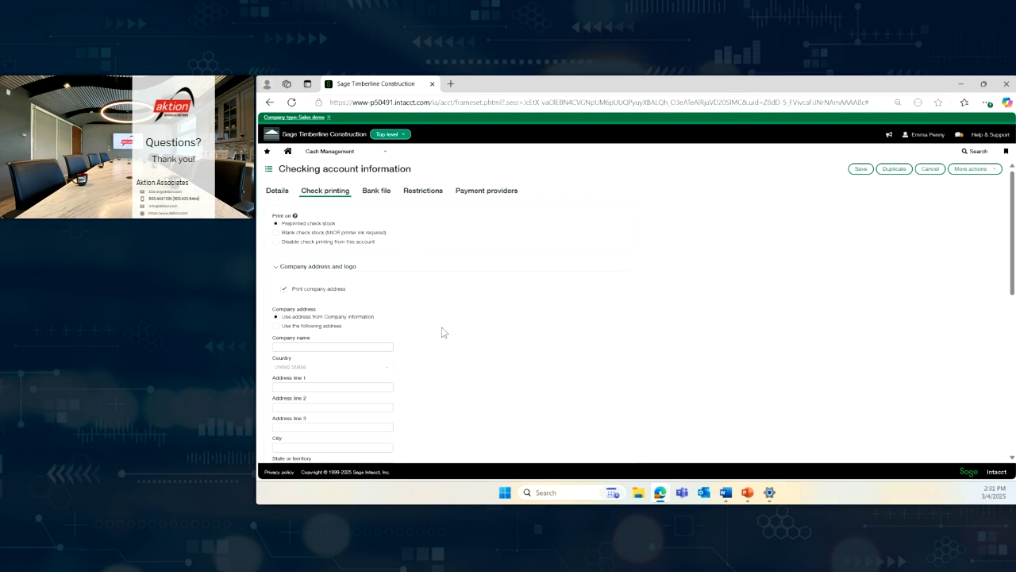
{"action": "scroll", "coordinate": [445, 349], "scroll_direction": "down", "scroll_amount": 1}
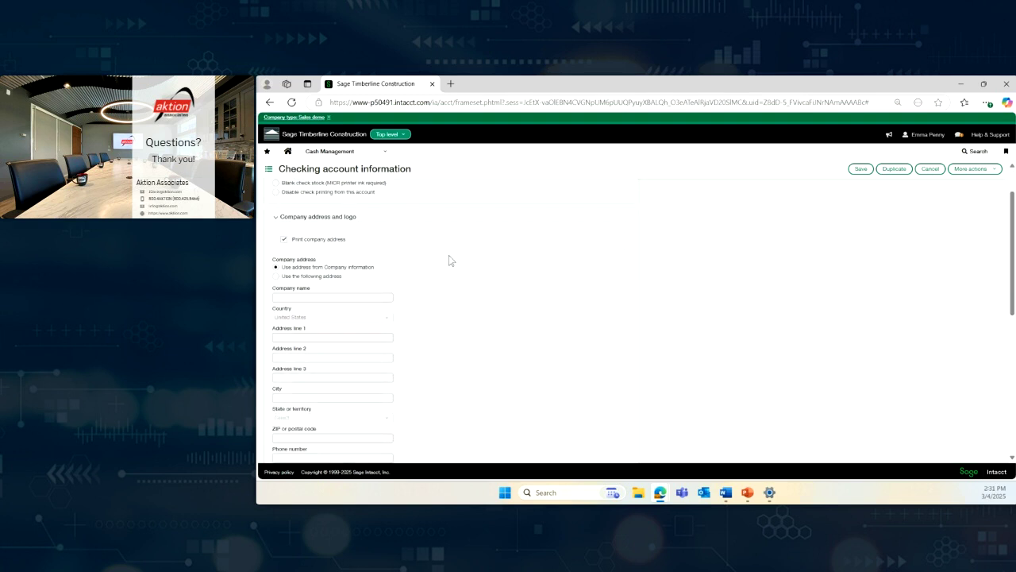
{"action": "scroll", "coordinate": [448, 330], "scroll_direction": "up", "scroll_amount": 1}
{"action": "scroll", "coordinate": [448, 330], "scroll_direction": "up", "scroll_amount": 1}
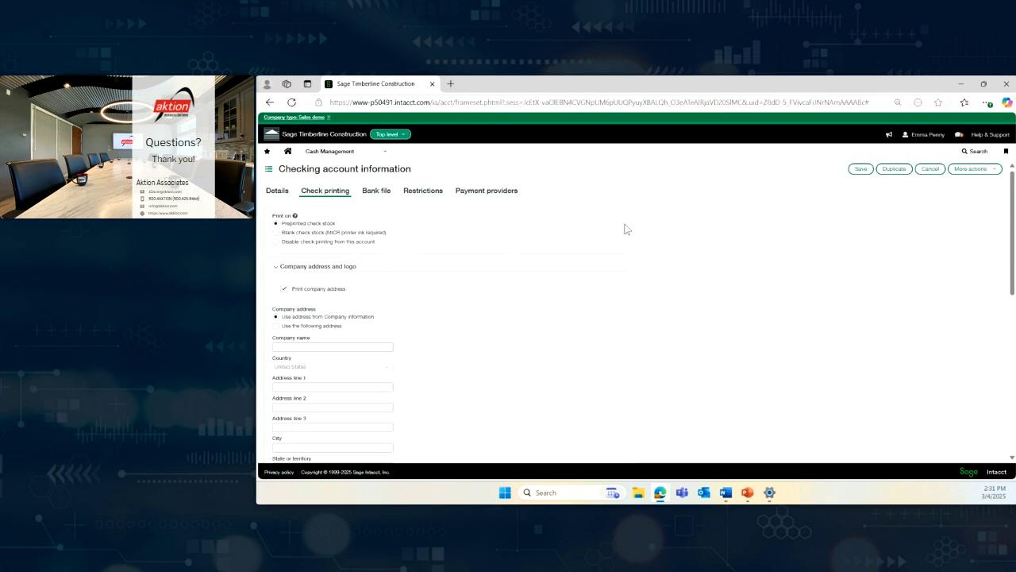
Leave the checking account without saving and open the list of financial reports.
{"action": "left_click", "coordinate": [370, 158]}
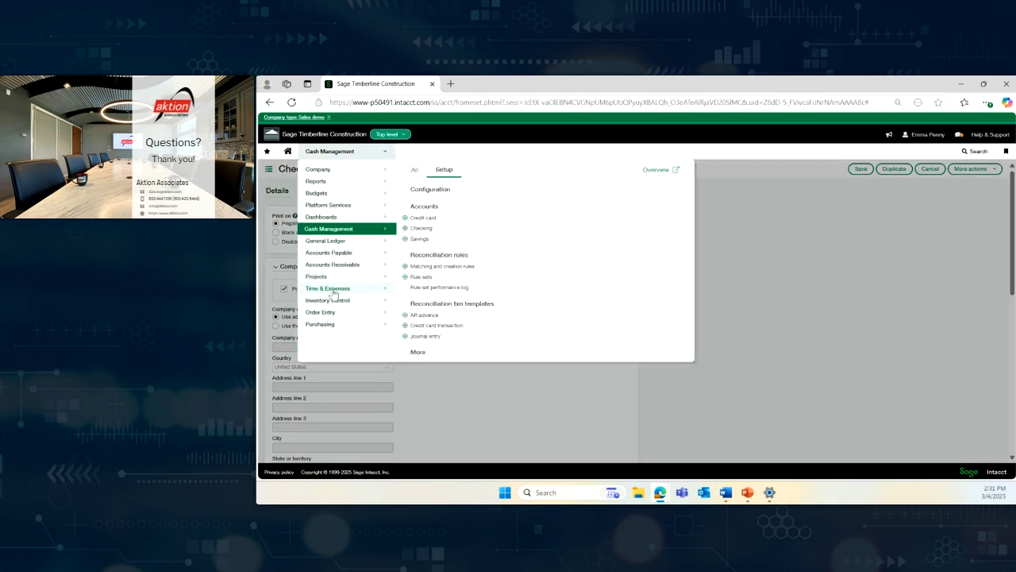
{"action": "left_click", "coordinate": [365, 183]}
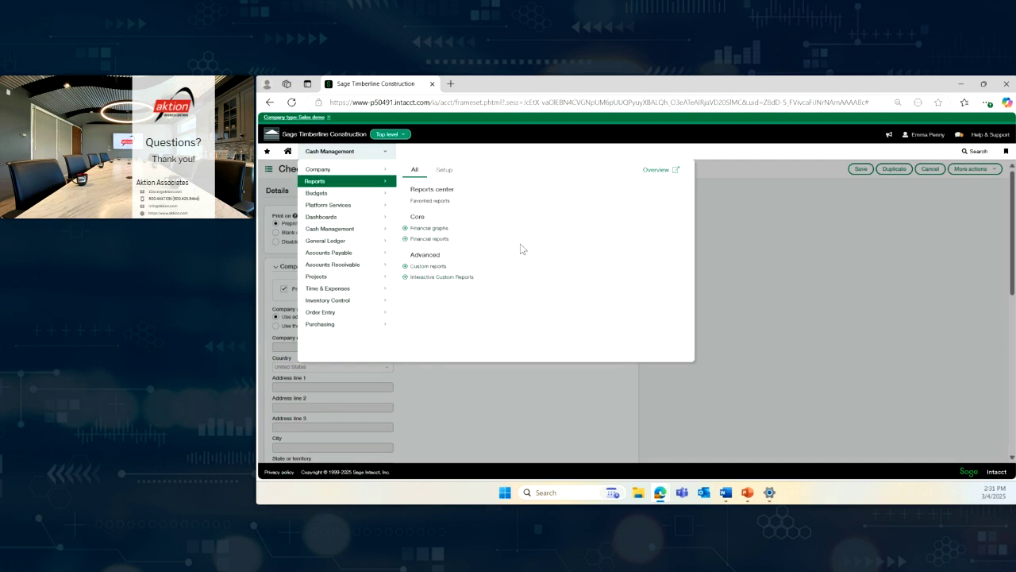
{"action": "left_click", "coordinate": [429, 239]}
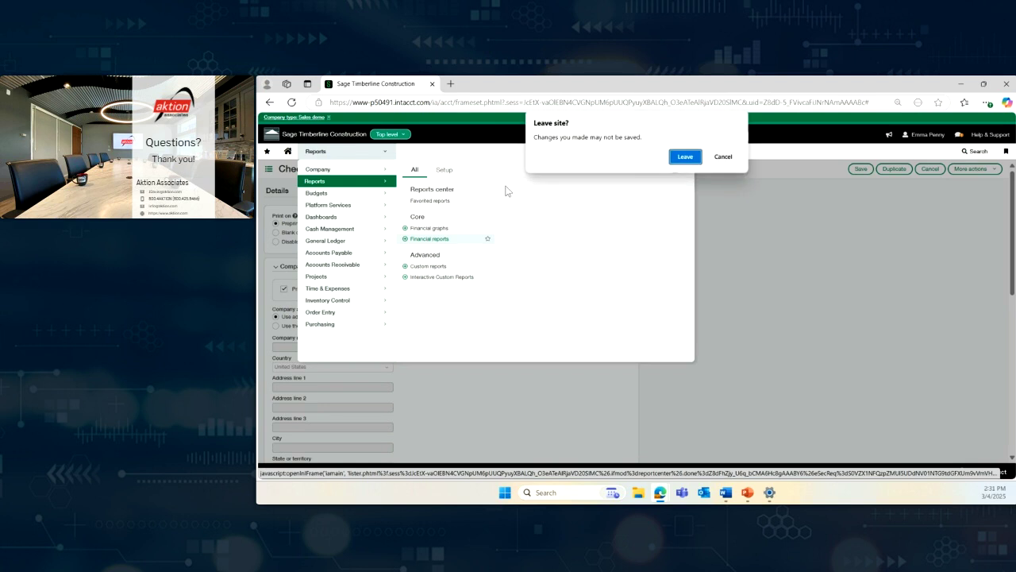
{"action": "left_click", "coordinate": [688, 158]}
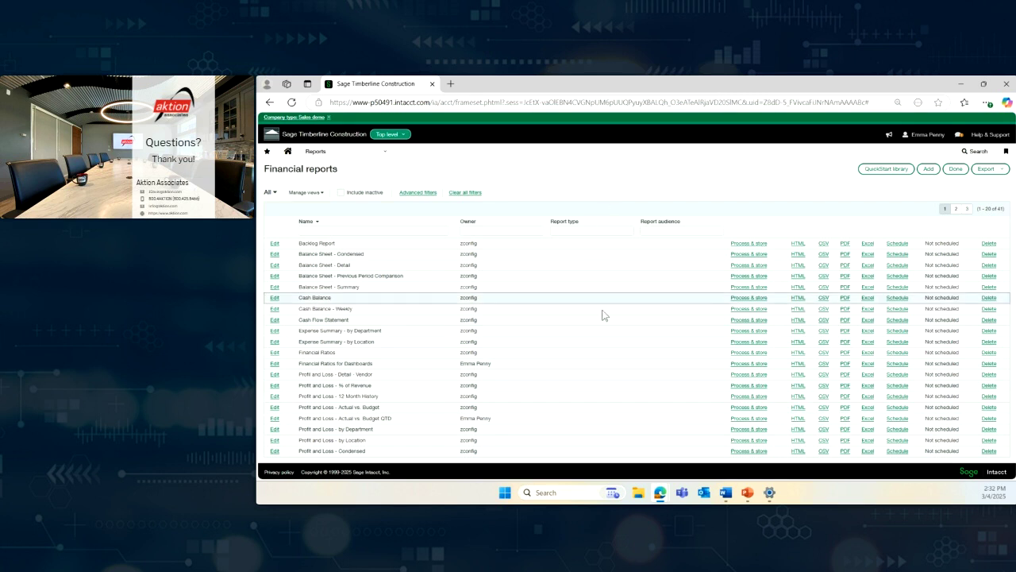
Browse the QuickStart library, view the Profit and Loss - 12 Month History layout, and return to the financial reports list.
{"action": "left_click", "coordinate": [877, 171]}
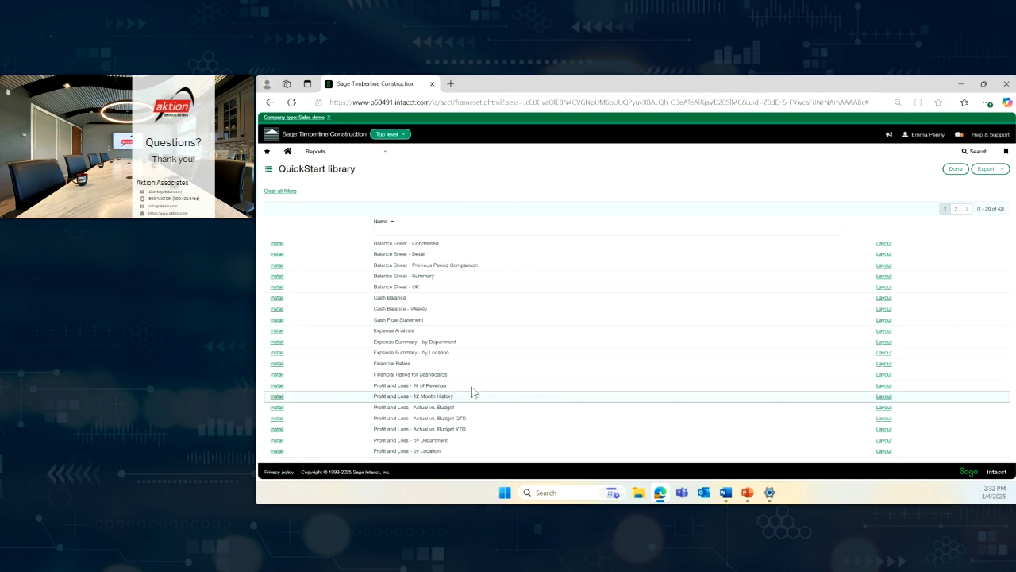
{"action": "left_click", "coordinate": [957, 209]}
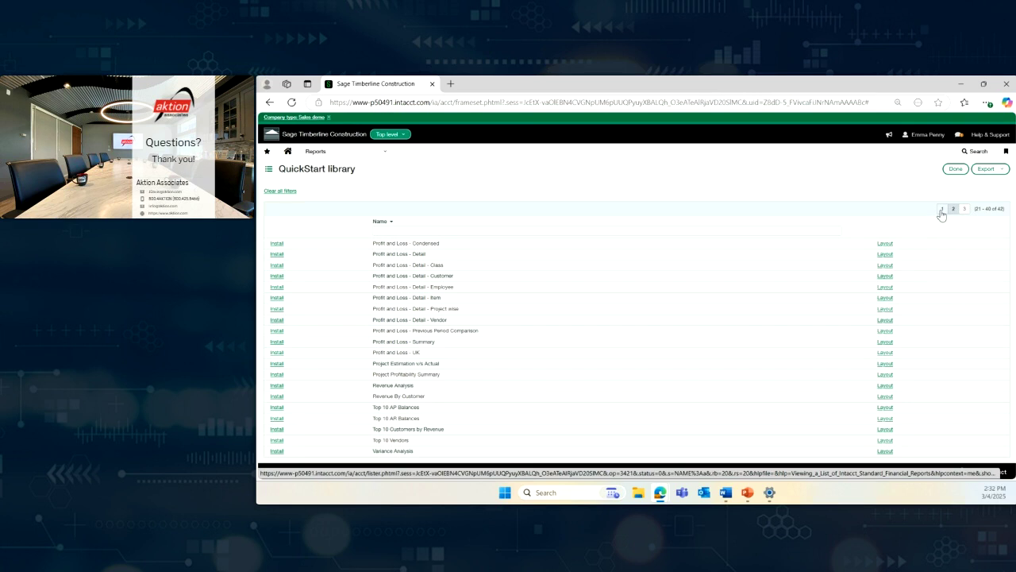
{"action": "left_click", "coordinate": [942, 209]}
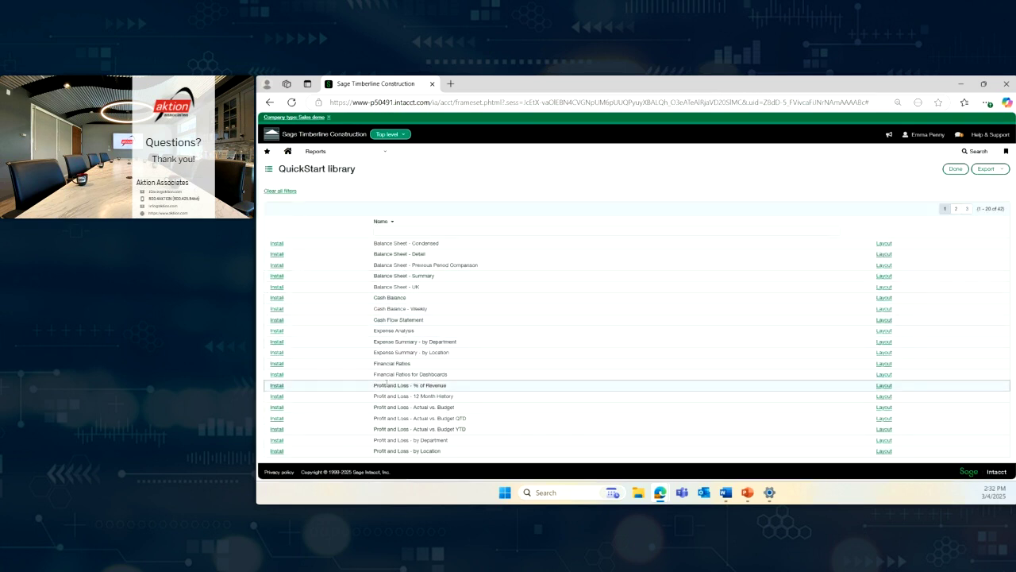
{"action": "left_click", "coordinate": [885, 396]}
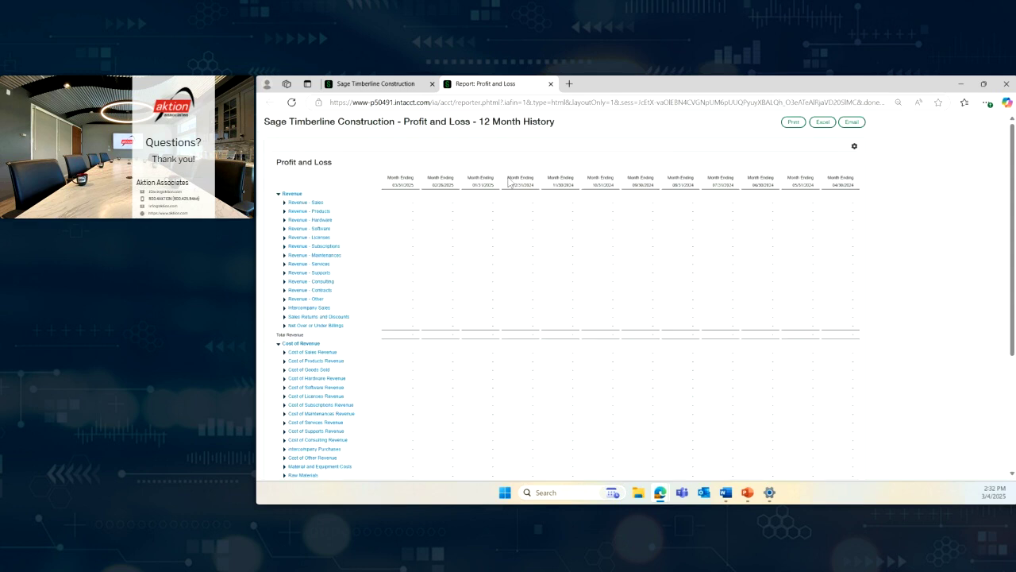
{"action": "left_click", "coordinate": [550, 84]}
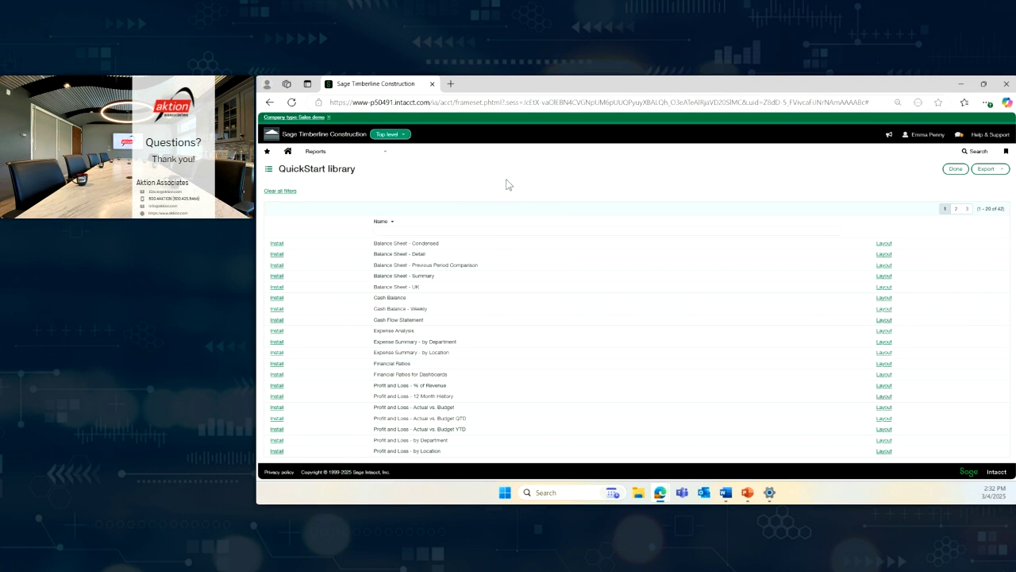
{"action": "left_click", "coordinate": [956, 169]}
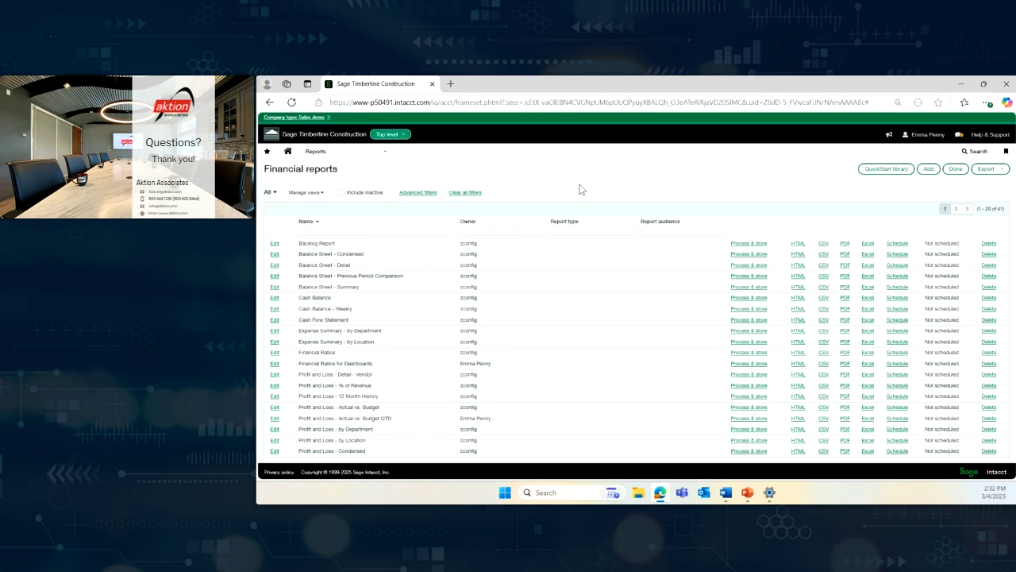
Start a new financial report named P&L and add the Net Income account group as its row structure.
{"action": "left_click", "coordinate": [929, 169]}
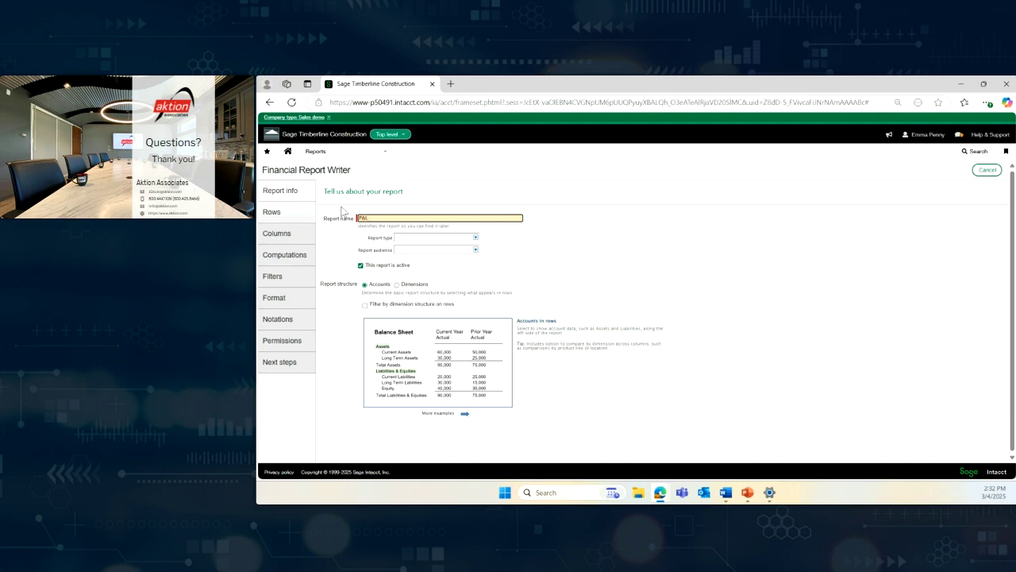
{"action": "left_click", "coordinate": [277, 216]}
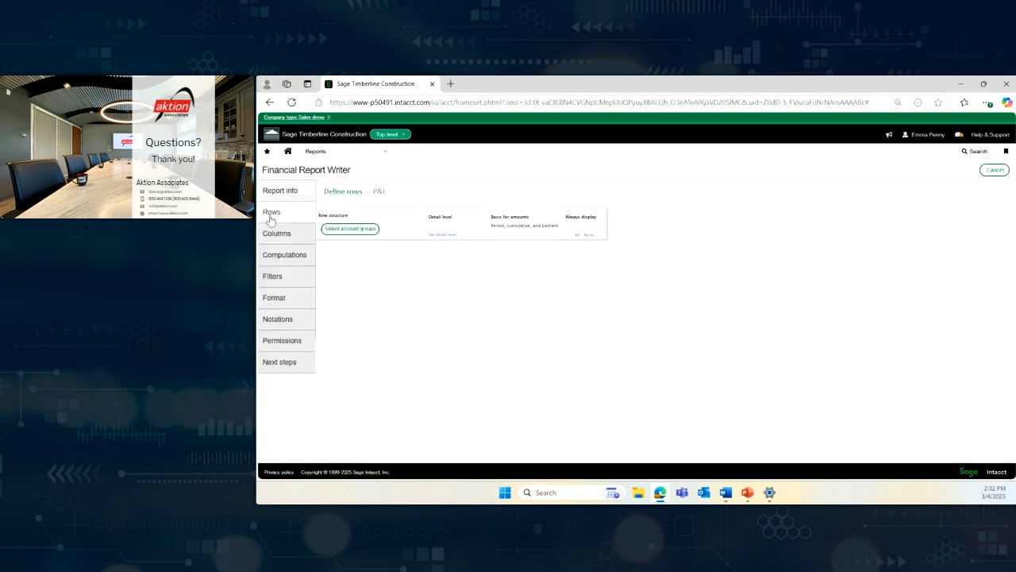
{"action": "left_click", "coordinate": [364, 244]}
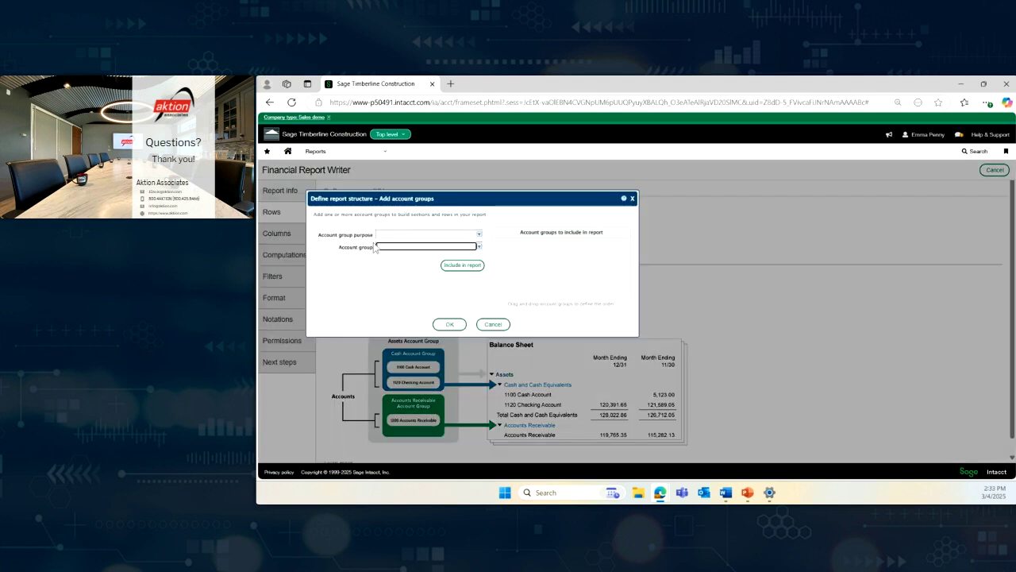
{"action": "left_click", "coordinate": [478, 247]}
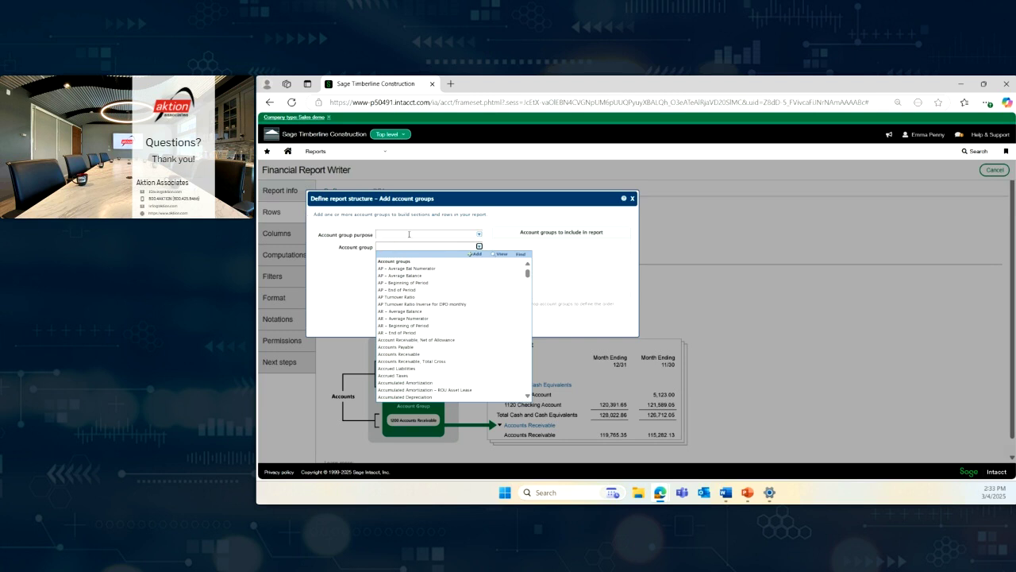
{"action": "left_click", "coordinate": [394, 247]}
{"action": "type", "text": "net"}
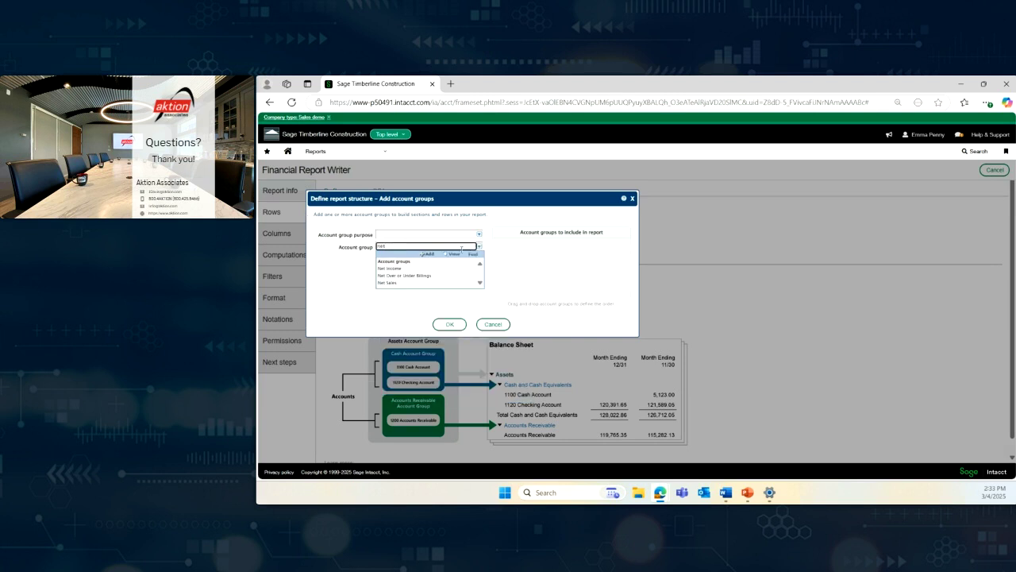
{"action": "left_click", "coordinate": [403, 268]}
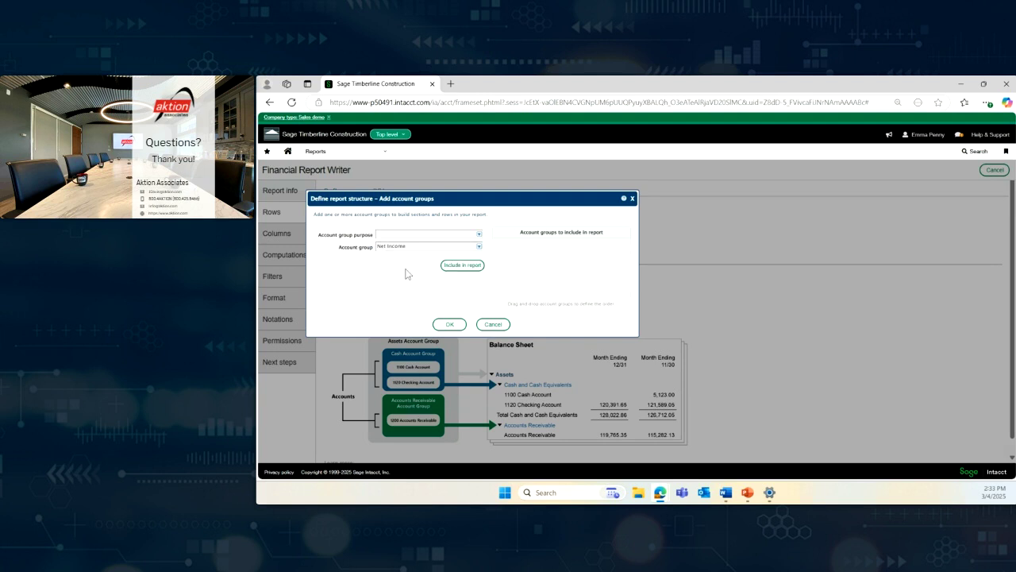
{"action": "left_click", "coordinate": [462, 265]}
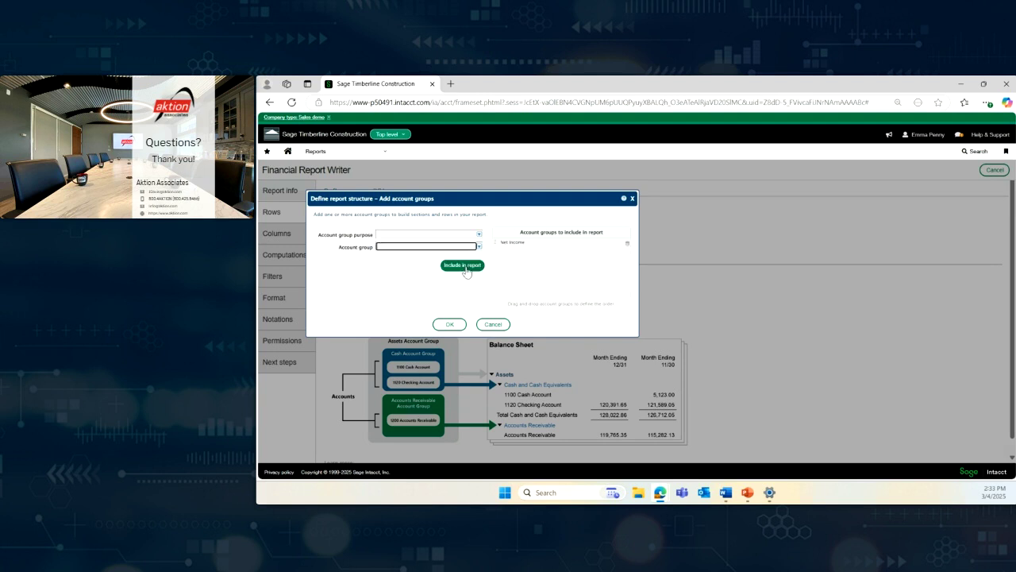
{"action": "left_click", "coordinate": [449, 324]}
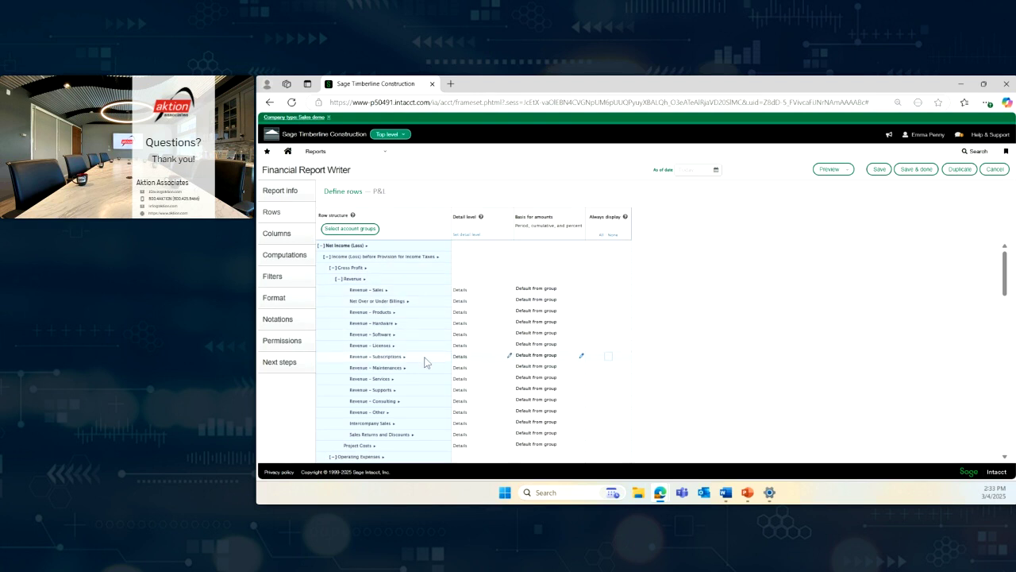
Preview the P&L report without an as-of date, close the preview, and set the as-of date to 03/31/2023.
{"action": "left_click", "coordinate": [831, 170]}
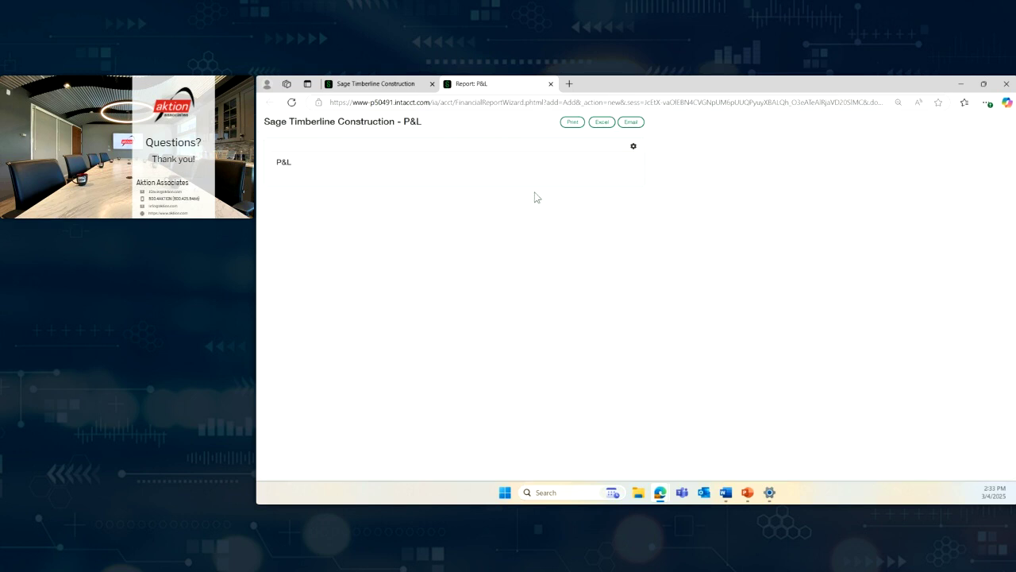
{"action": "left_click", "coordinate": [550, 83]}
{"action": "left_click", "coordinate": [715, 173]}
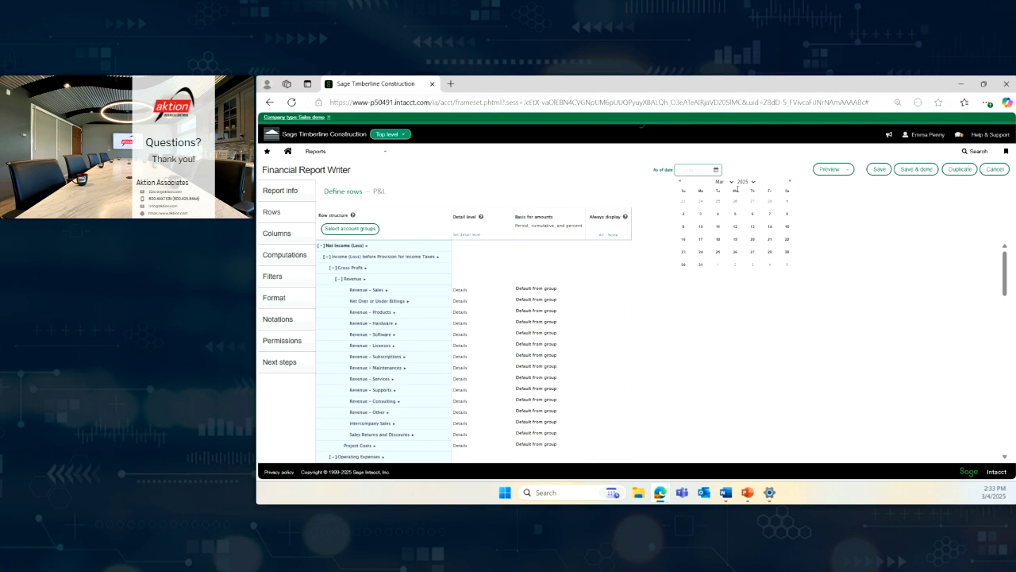
{"action": "left_click", "coordinate": [740, 183]}
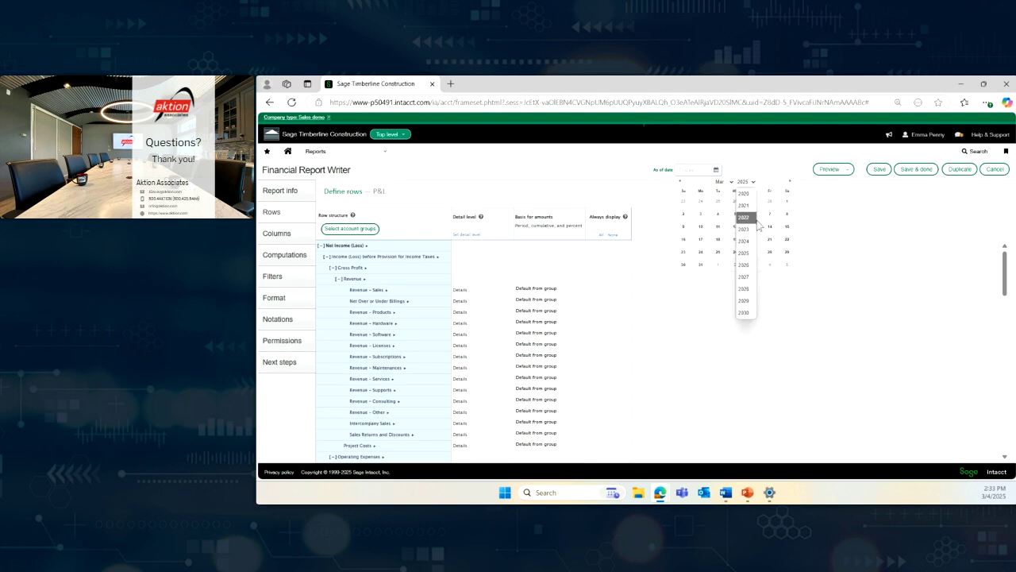
{"action": "left_click", "coordinate": [744, 231]}
{"action": "left_click", "coordinate": [769, 253]}
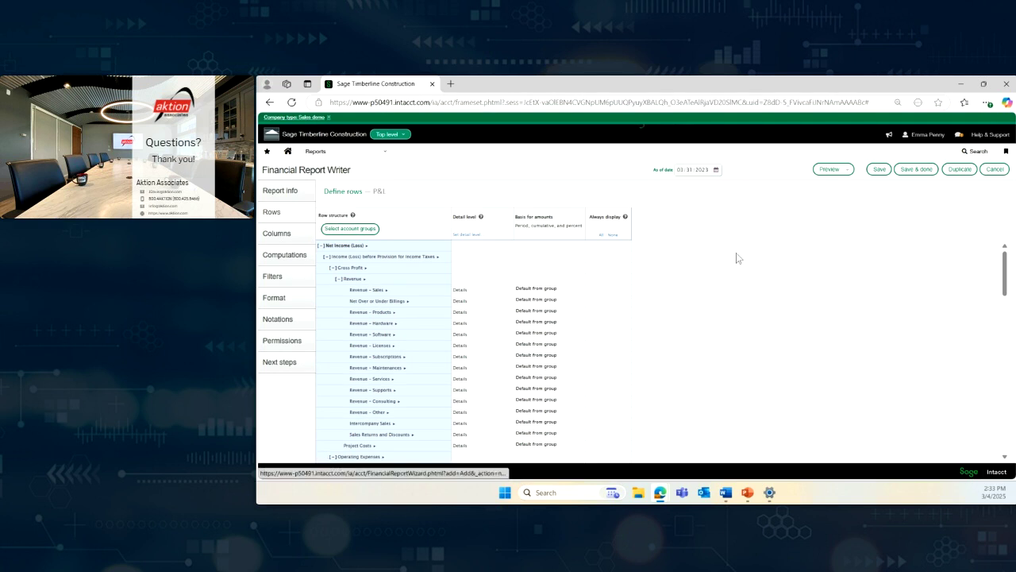
Set the as-of date to 12/31/2023, preview the P&L as a live HTML report, and close the preview.
{"action": "left_click", "coordinate": [716, 170]}
{"action": "left_click", "coordinate": [727, 181]}
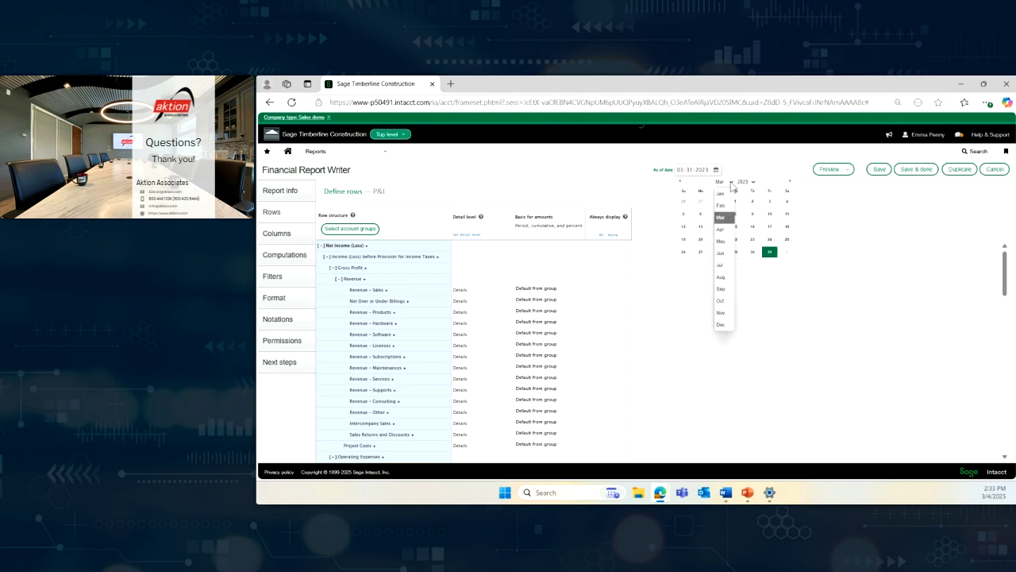
{"action": "left_click", "coordinate": [725, 330]}
{"action": "left_click", "coordinate": [683, 265]}
{"action": "left_click", "coordinate": [831, 171]}
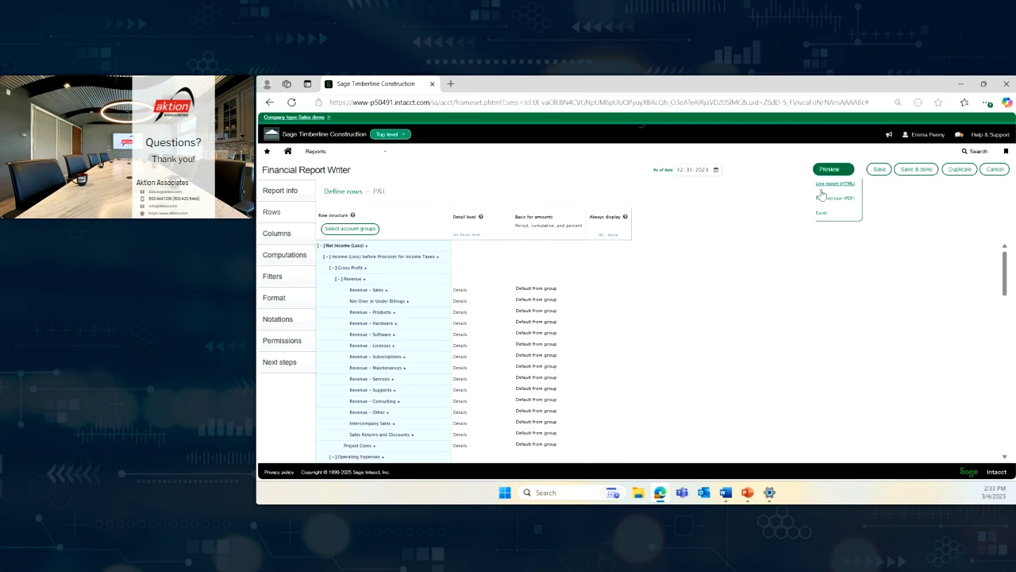
{"action": "left_click", "coordinate": [825, 184]}
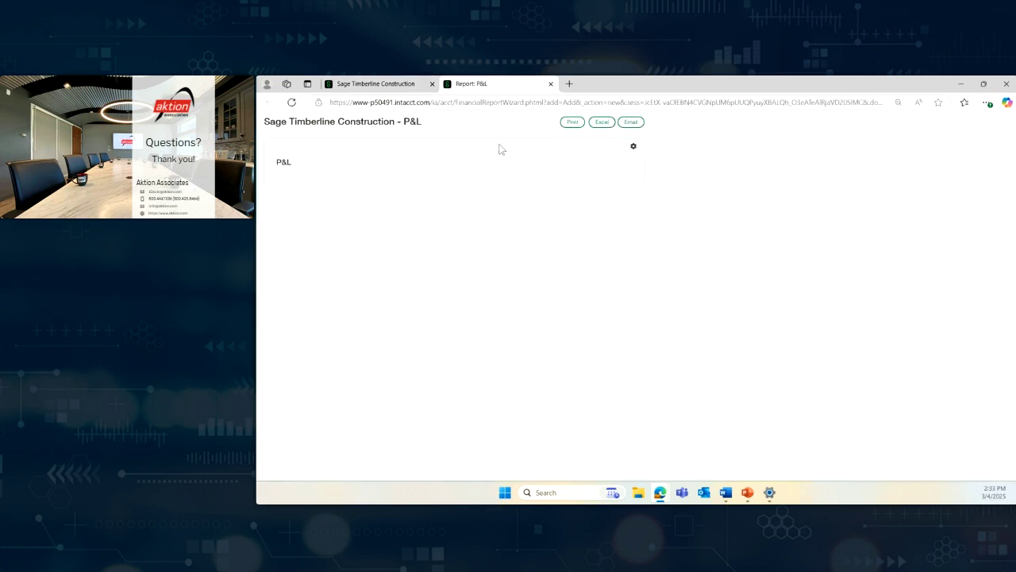
{"action": "left_click", "coordinate": [550, 85]}
{"action": "left_click", "coordinate": [717, 170]}
{"action": "left_click", "coordinate": [746, 182]}
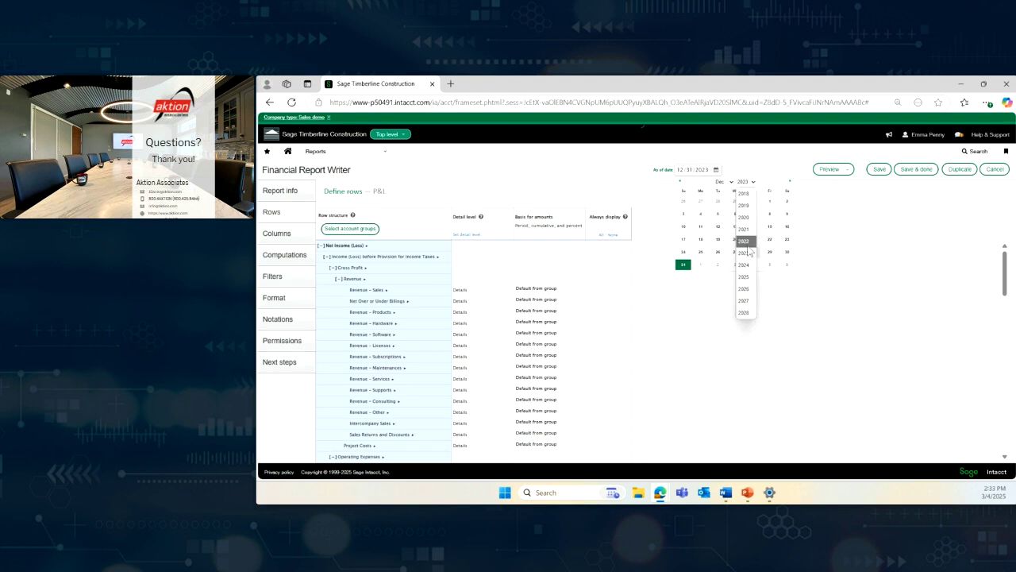
{"action": "left_click", "coordinate": [746, 253]}
{"action": "left_click", "coordinate": [831, 169]}
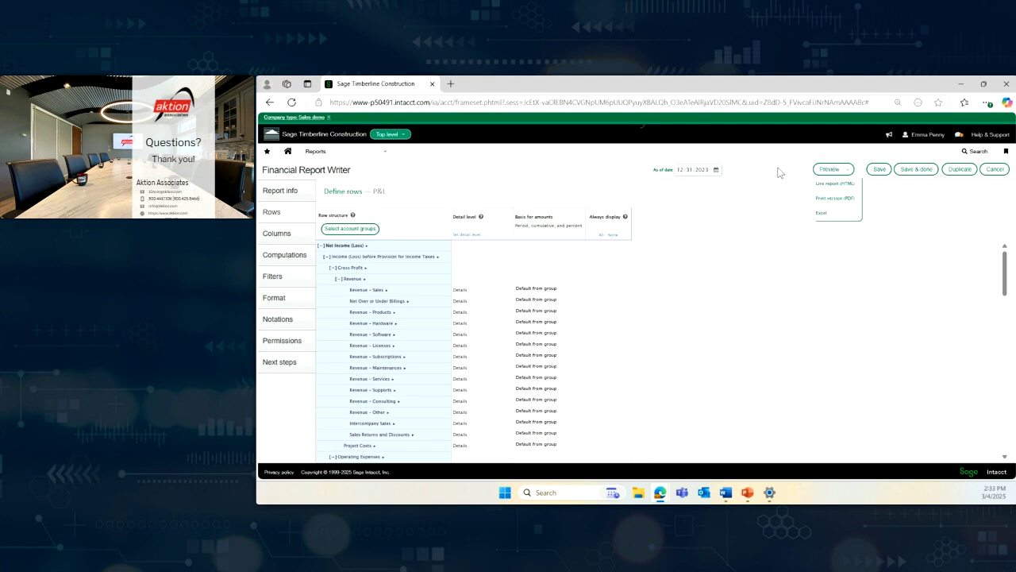
Set the P&L report's as-of date to 12/31/2022, preview it as a live HTML report, and close the preview.
{"action": "left_click", "coordinate": [717, 170]}
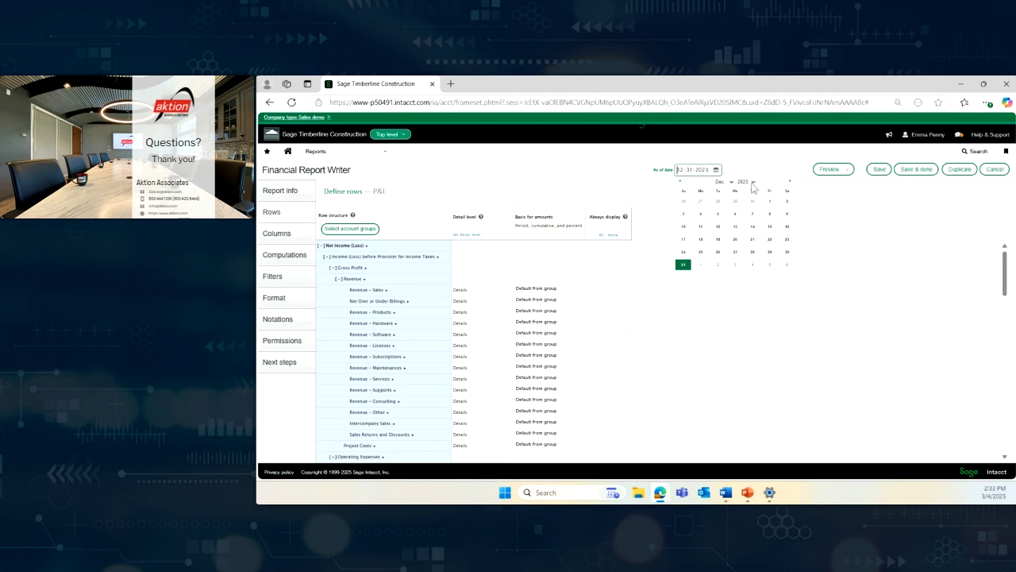
{"action": "left_click", "coordinate": [752, 182]}
{"action": "left_click", "coordinate": [746, 242]}
{"action": "left_click", "coordinate": [787, 251]}
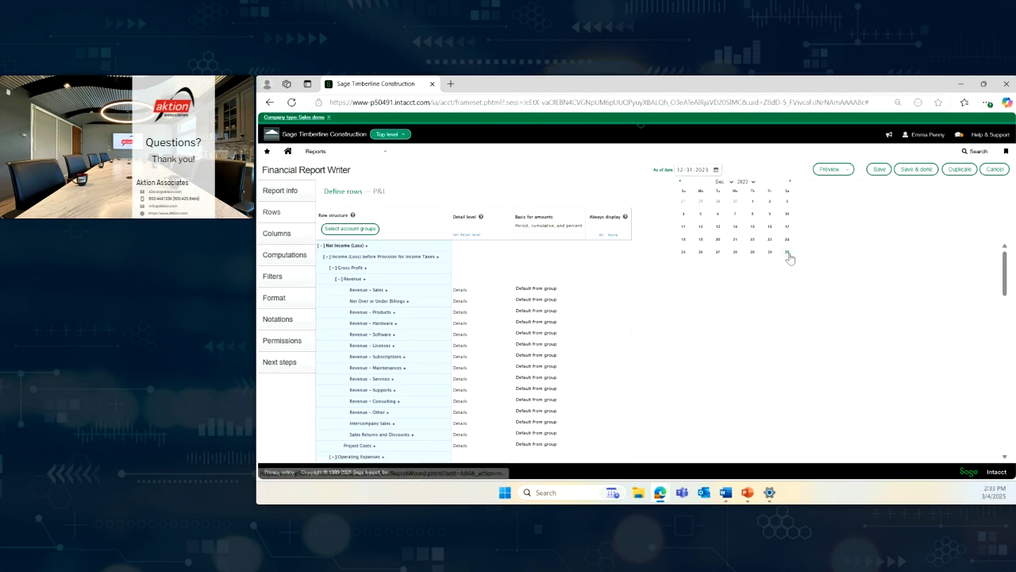
{"action": "left_click", "coordinate": [824, 171]}
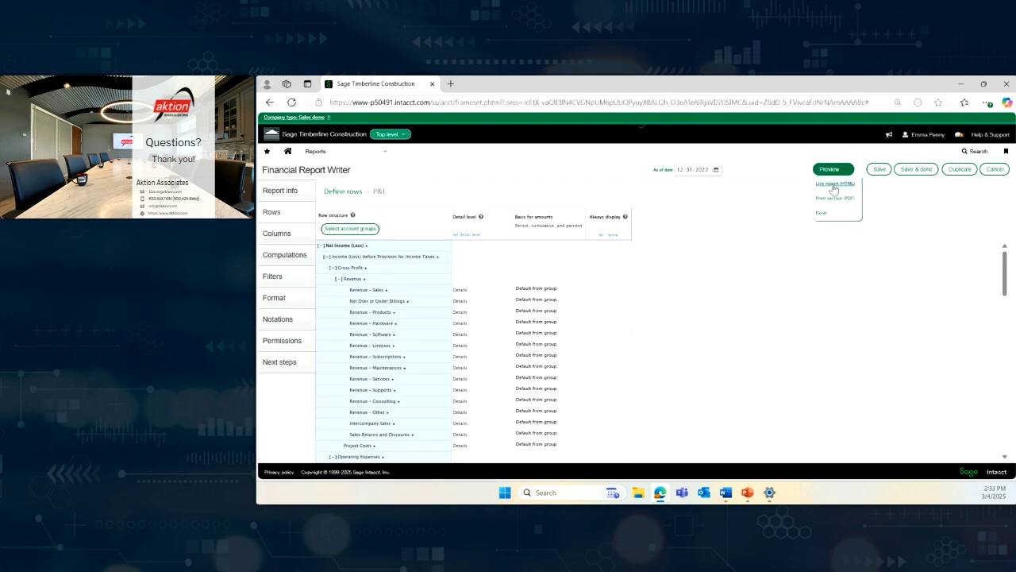
{"action": "left_click", "coordinate": [832, 189]}
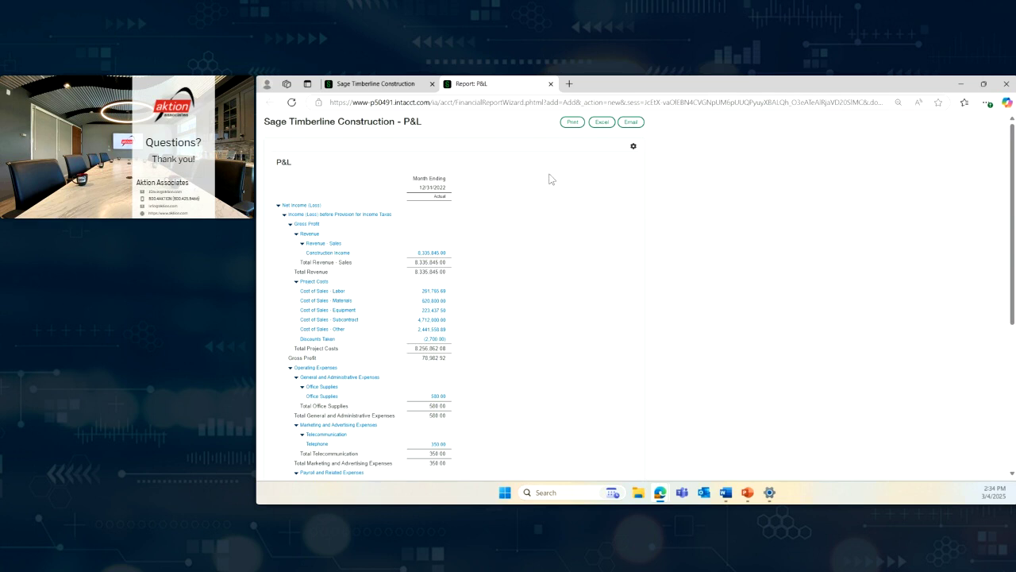
{"action": "left_click", "coordinate": [551, 84]}
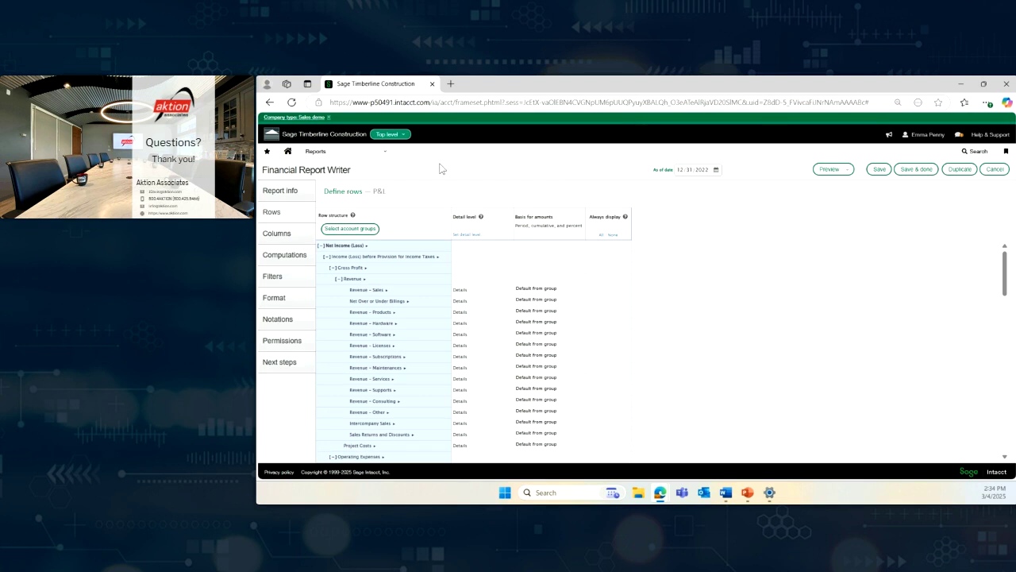
Review the P&L account breakdown in another live HTML preview and return to the report writer.
{"action": "left_click", "coordinate": [830, 170]}
{"action": "left_click", "coordinate": [829, 187]}
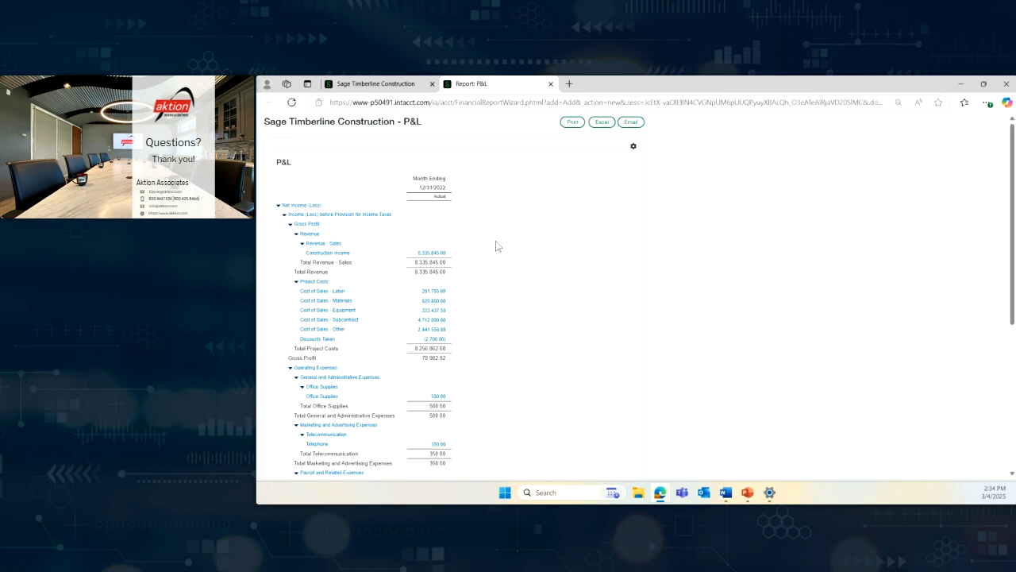
{"action": "left_click", "coordinate": [552, 84]}
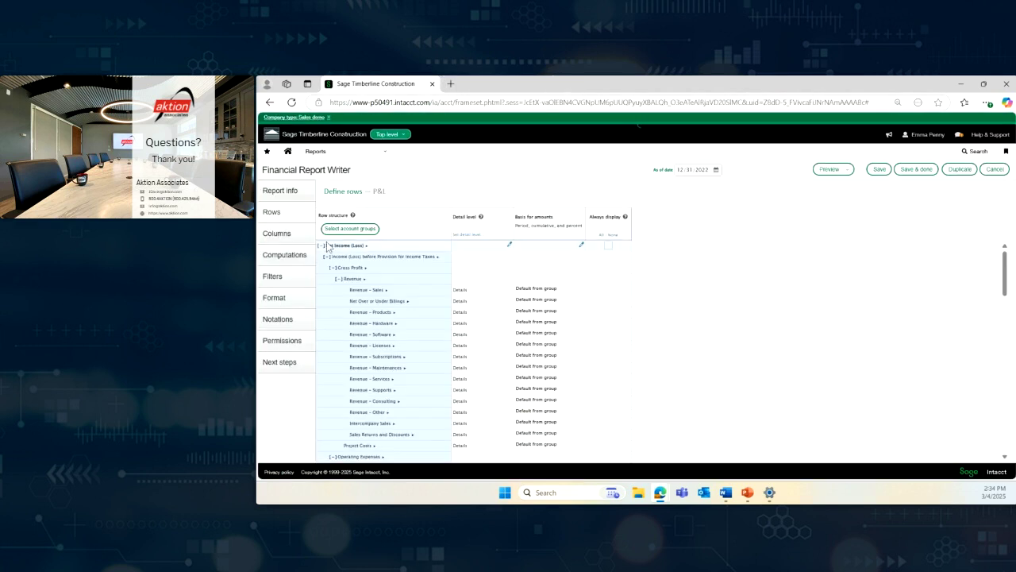
Set the P&L report's first column type to Account number and name.
{"action": "left_click", "coordinate": [268, 235]}
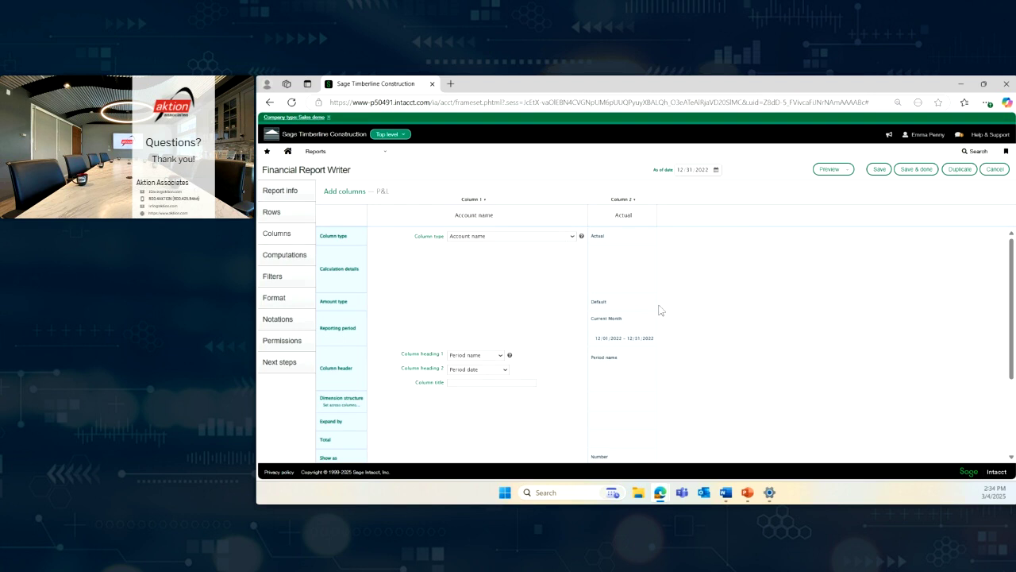
{"action": "left_click", "coordinate": [572, 236]}
{"action": "left_click", "coordinate": [487, 296]}
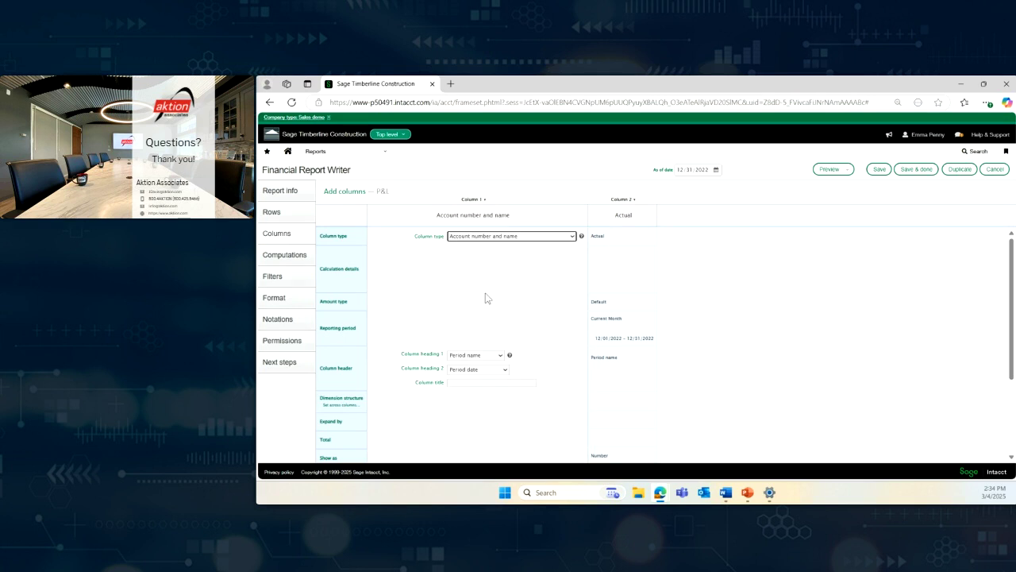
Expand the Actual column by Departments, one level down with roll-up, preview the live HTML report, and close the preview.
{"action": "left_click", "coordinate": [634, 302]}
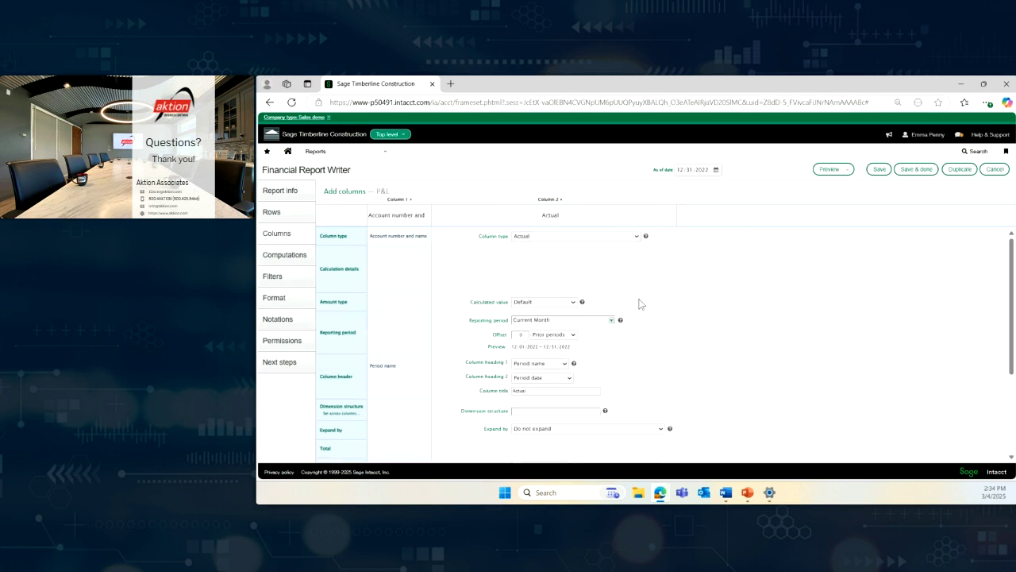
{"action": "scroll", "coordinate": [639, 289], "scroll_direction": "down", "scroll_amount": 1}
{"action": "left_click", "coordinate": [623, 397]}
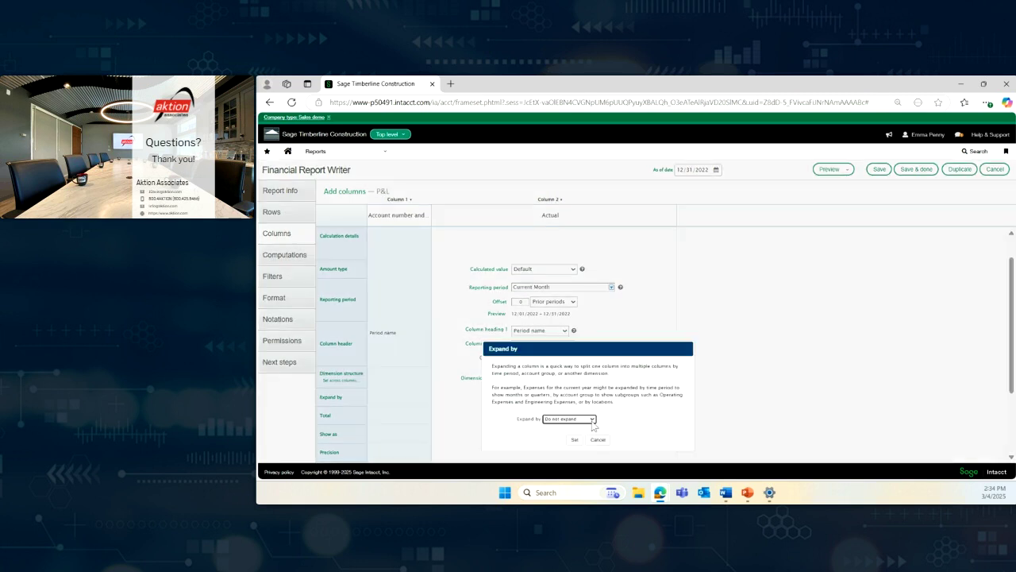
{"action": "left_click", "coordinate": [592, 419]}
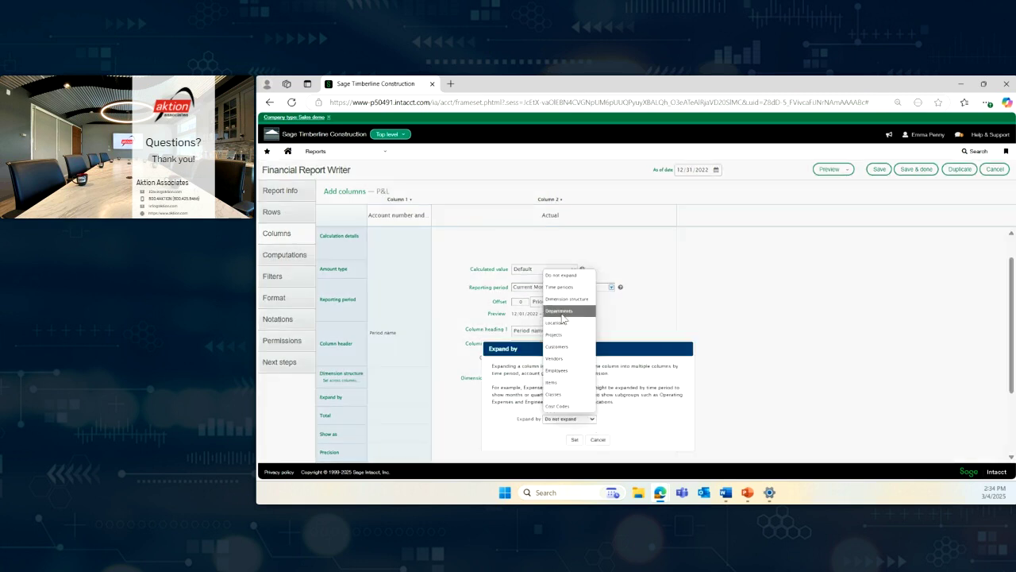
{"action": "left_click", "coordinate": [562, 311]}
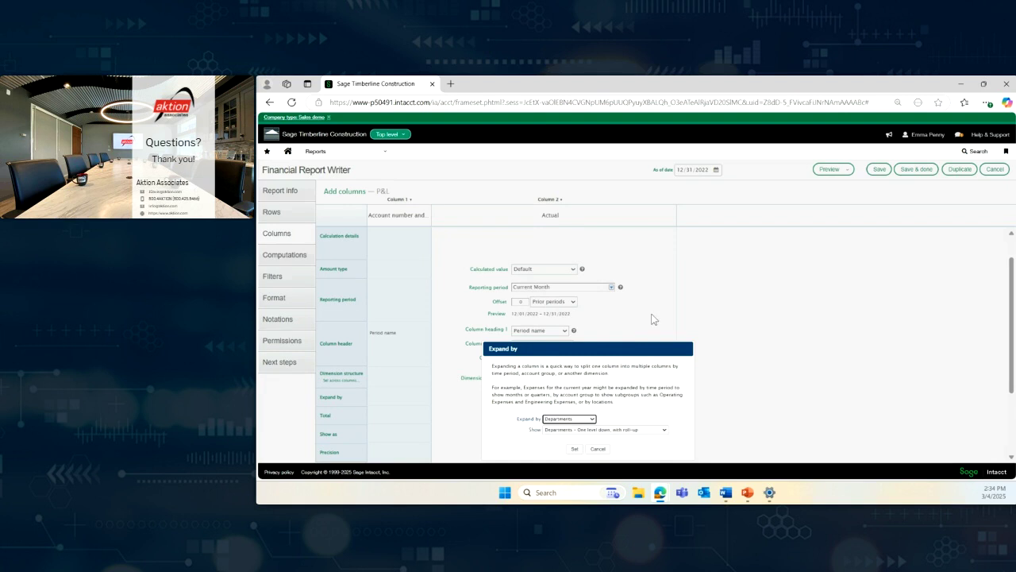
{"action": "left_click", "coordinate": [574, 449]}
{"action": "left_click", "coordinate": [833, 170]}
{"action": "left_click", "coordinate": [830, 194]}
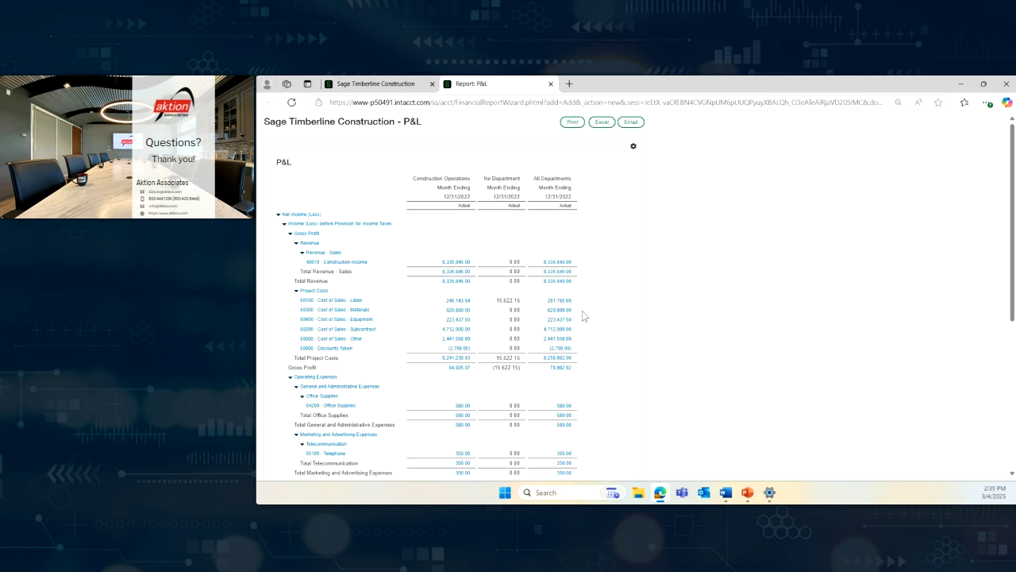
{"action": "left_click", "coordinate": [551, 83]}
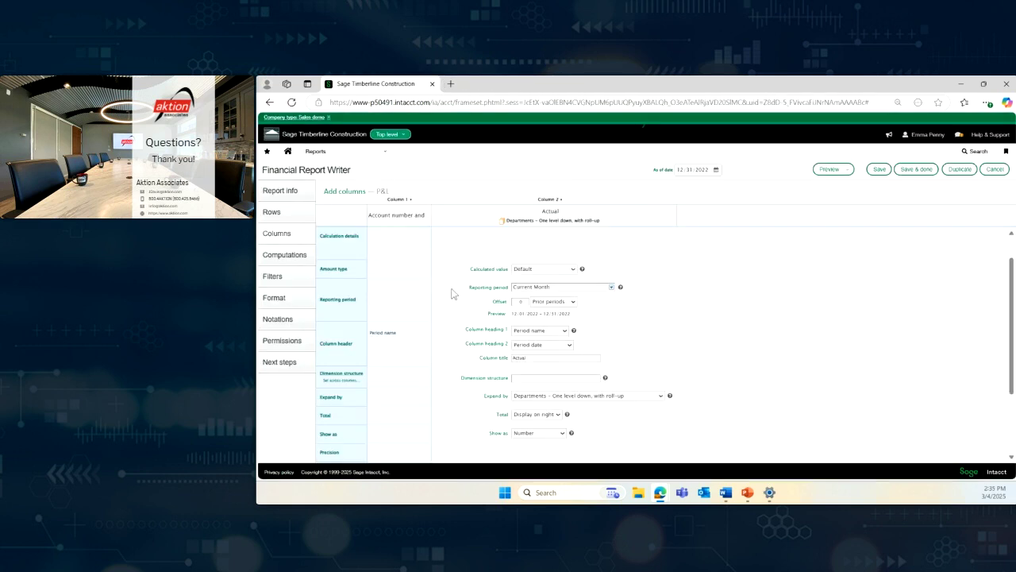
Expand the Actual column by Projects, one level down with roll-up, preview the live HTML report, and close the preview.
{"action": "left_click", "coordinate": [661, 397]}
{"action": "left_click", "coordinate": [591, 415]}
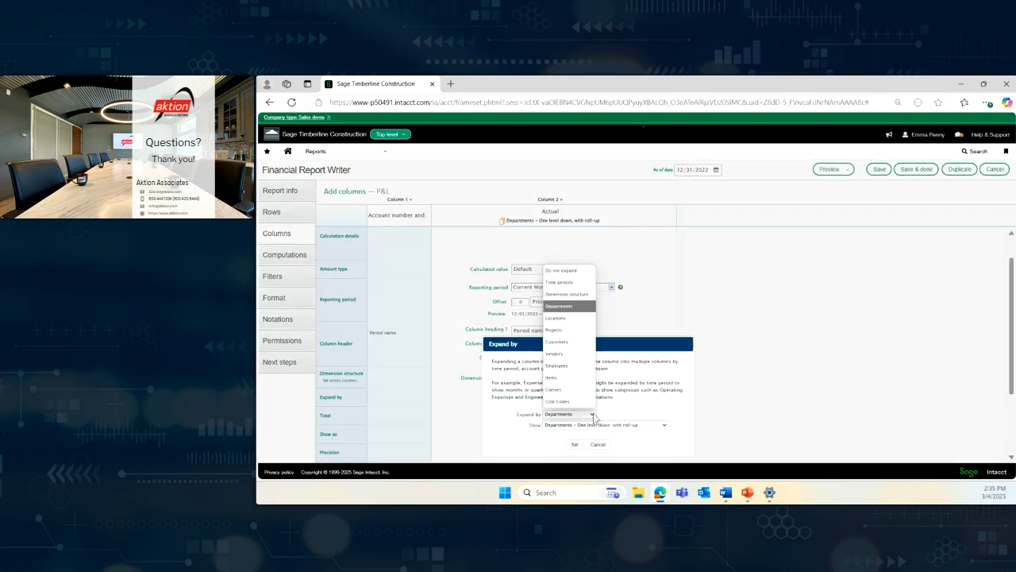
{"action": "left_click", "coordinate": [560, 330]}
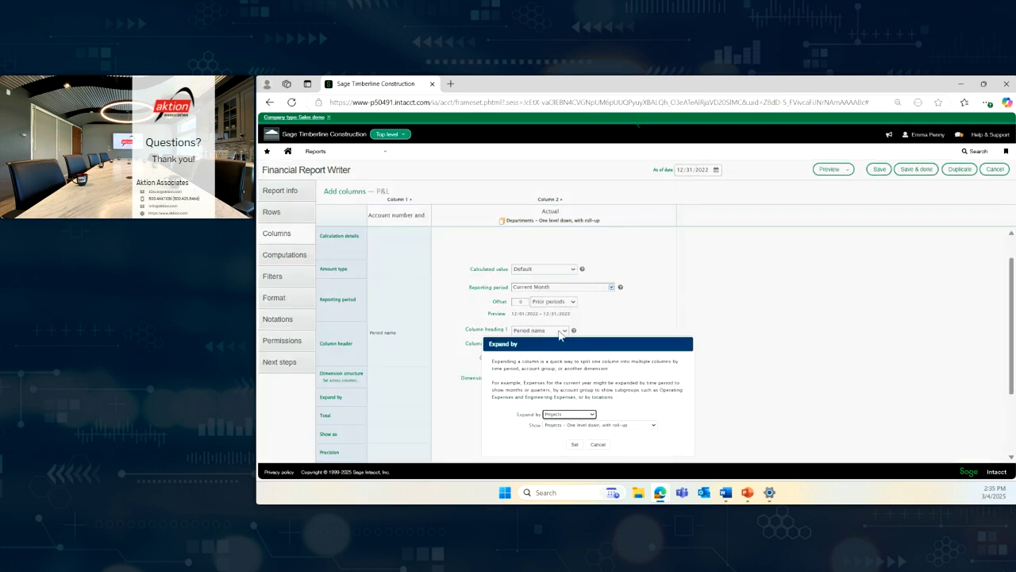
{"action": "left_click", "coordinate": [576, 444]}
{"action": "left_click", "coordinate": [832, 170]}
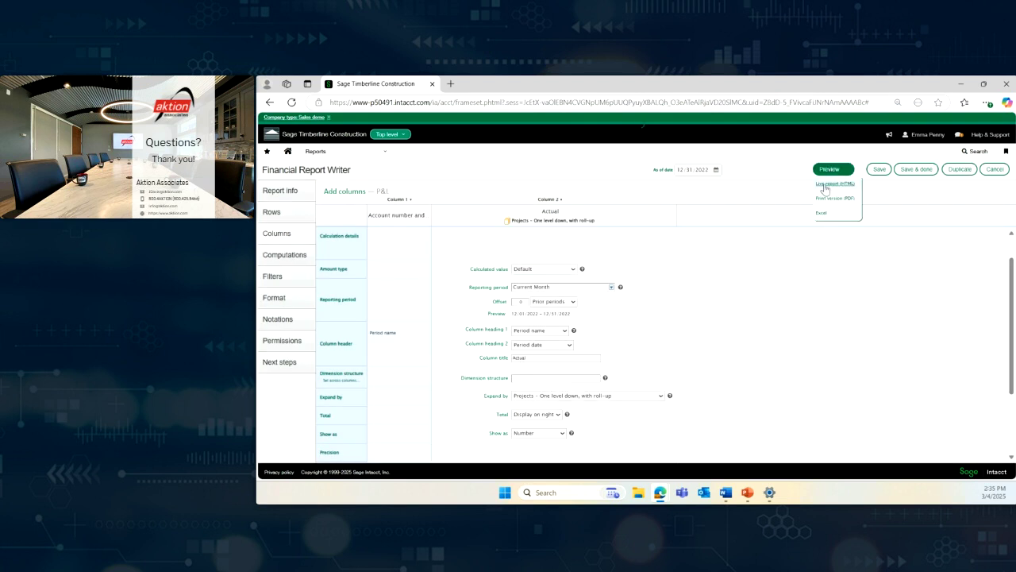
{"action": "left_click", "coordinate": [810, 196]}
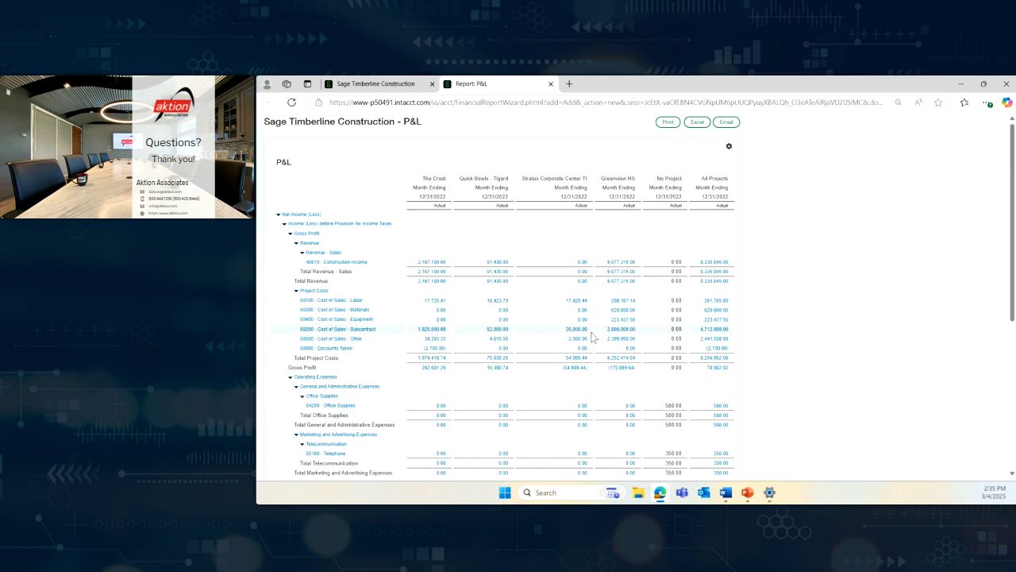
{"action": "left_click", "coordinate": [551, 84]}
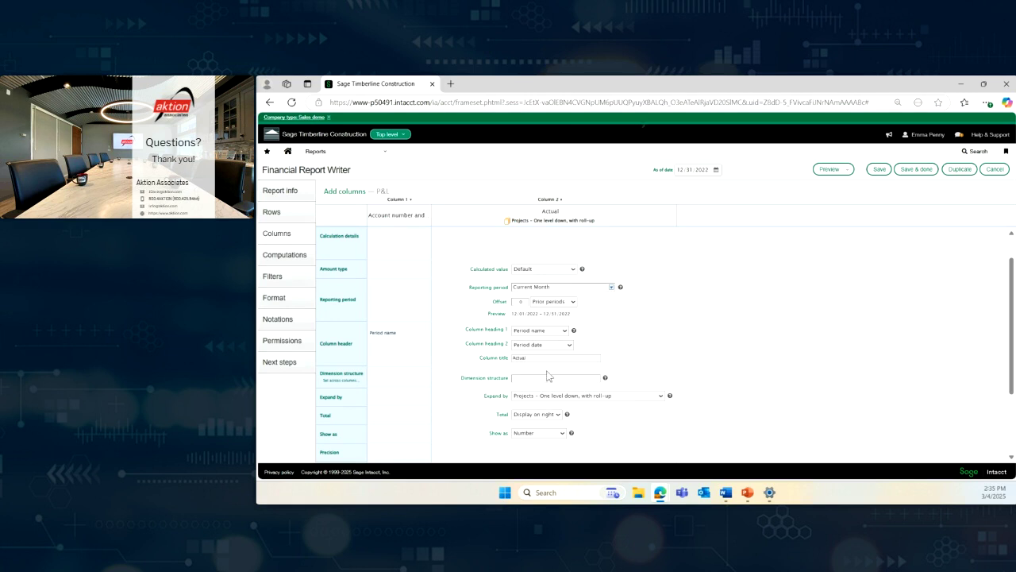
Expand the Actual column by Locations, one level down with roll-up, preview the live HTML report, and close the preview.
{"action": "left_click", "coordinate": [660, 397]}
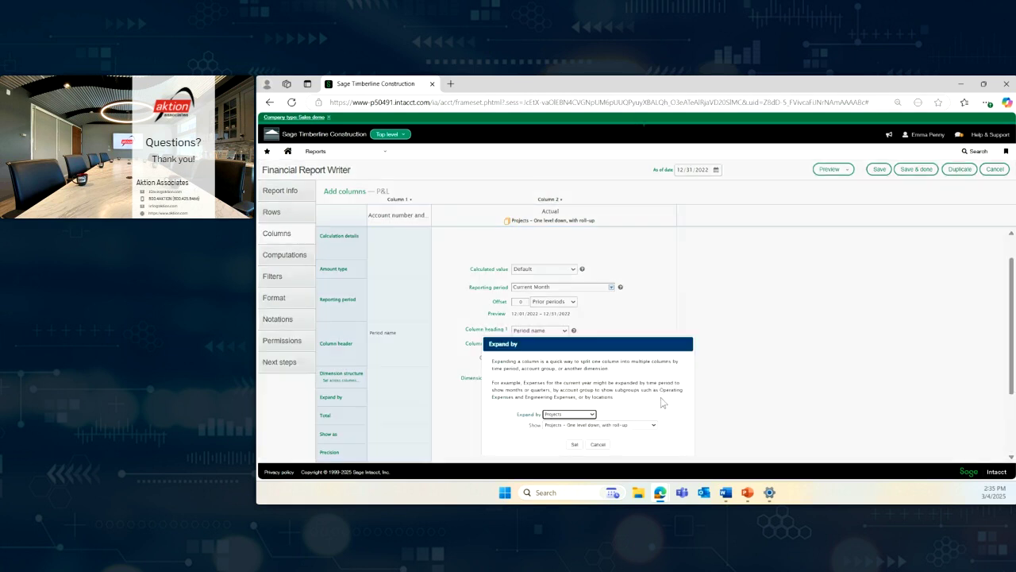
{"action": "left_click", "coordinate": [592, 415]}
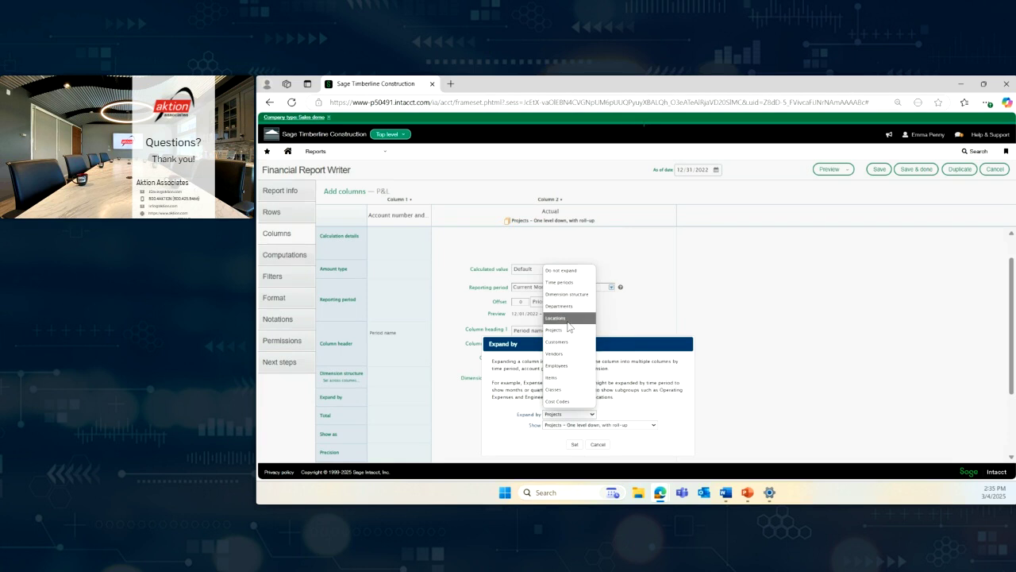
{"action": "left_click", "coordinate": [557, 318]}
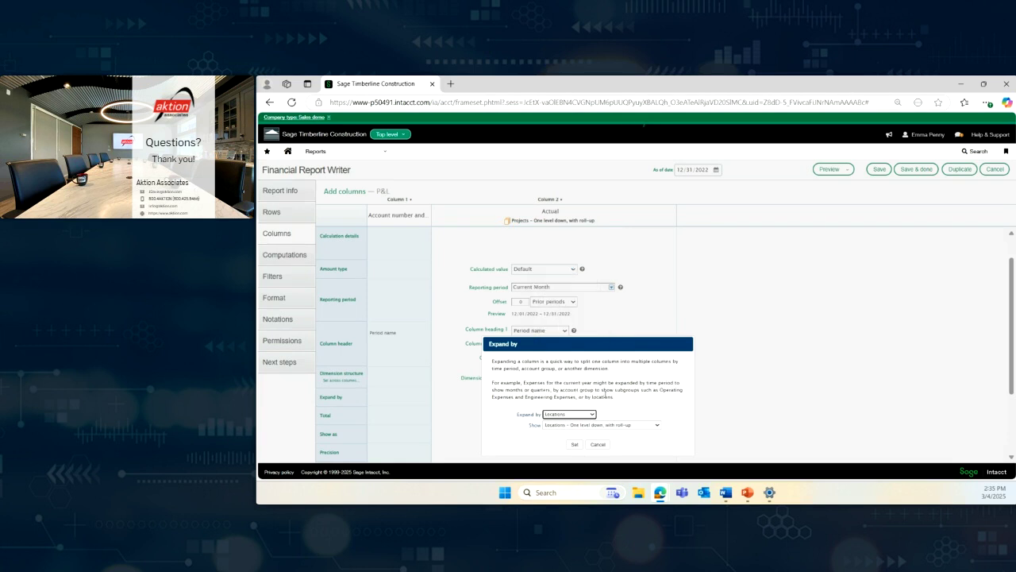
{"action": "left_click", "coordinate": [575, 444]}
{"action": "left_click", "coordinate": [831, 172]}
{"action": "left_click", "coordinate": [829, 193]}
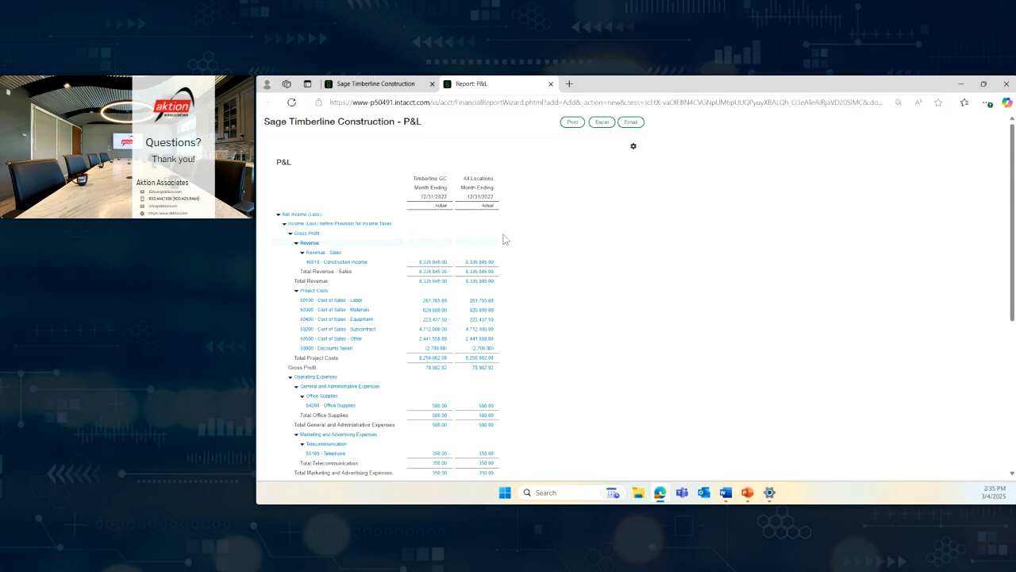
{"action": "left_click", "coordinate": [551, 84]}
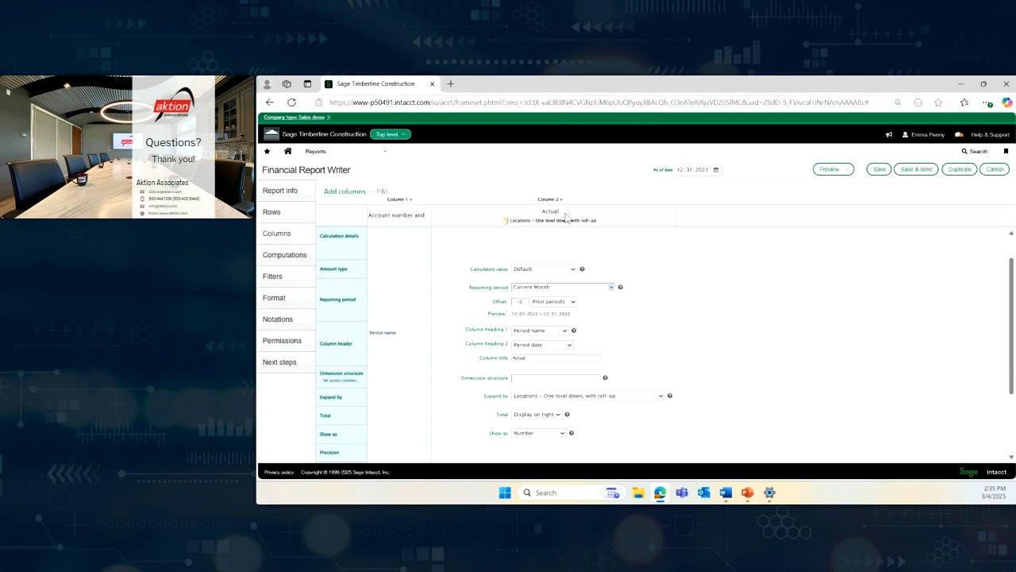
Set the Revenue - Sales row's detail level to Summary - Hide accounts, expanded by the Customers dimension.
{"action": "left_click", "coordinate": [276, 220]}
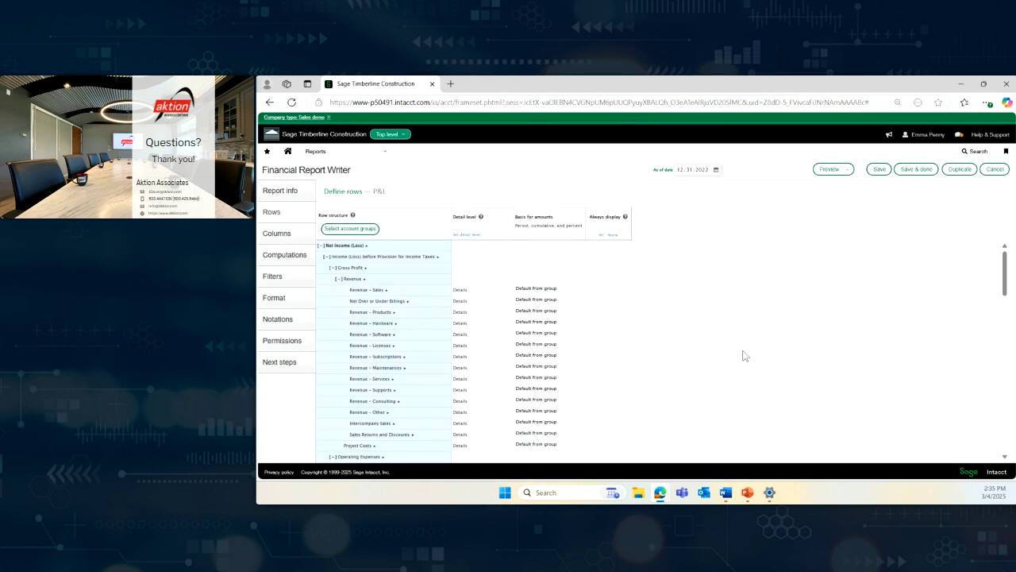
{"action": "left_click", "coordinate": [484, 293]}
{"action": "left_click", "coordinate": [573, 279]}
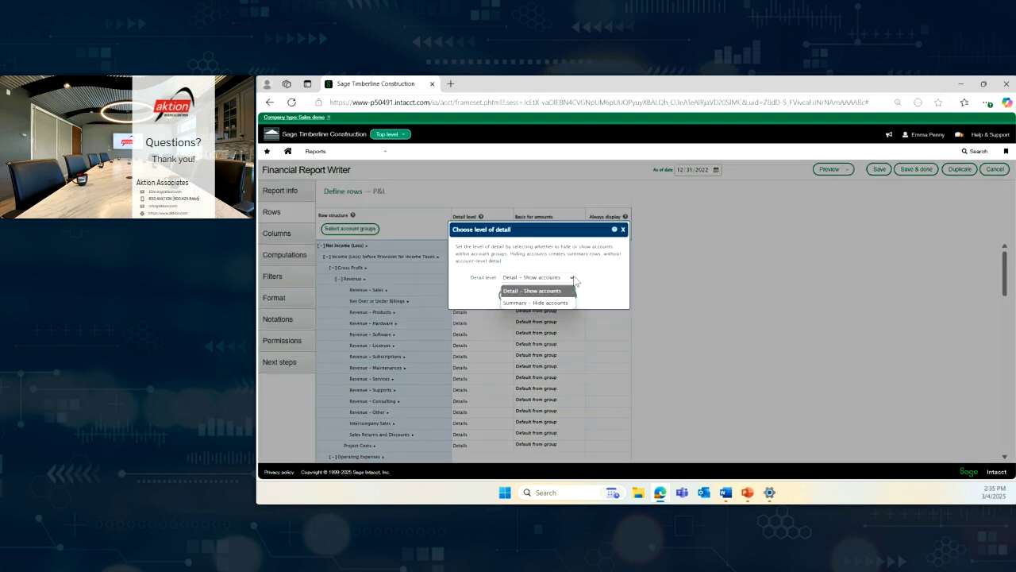
{"action": "left_click", "coordinate": [531, 303]}
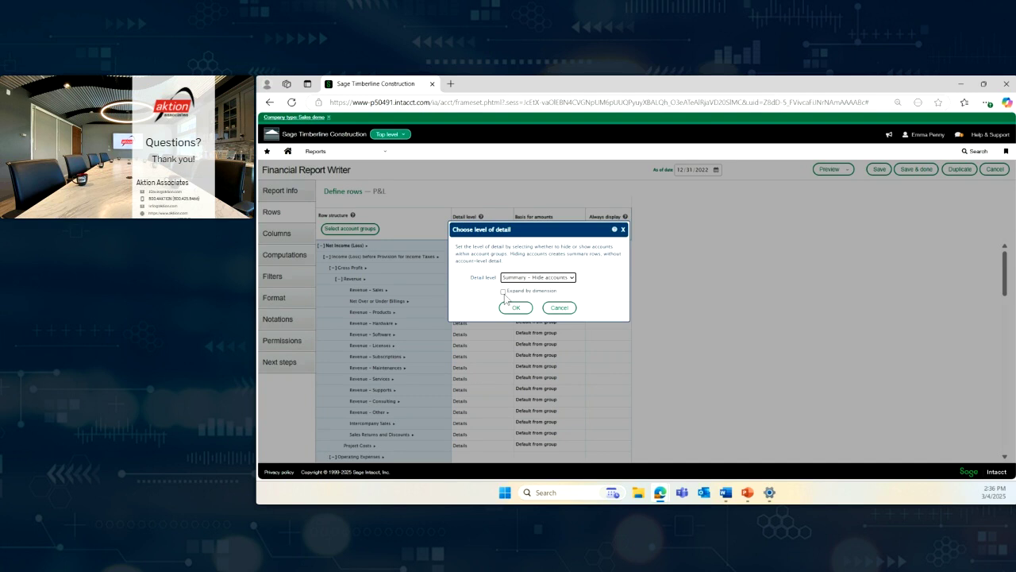
{"action": "left_click", "coordinate": [504, 291]}
{"action": "left_click", "coordinate": [521, 305]}
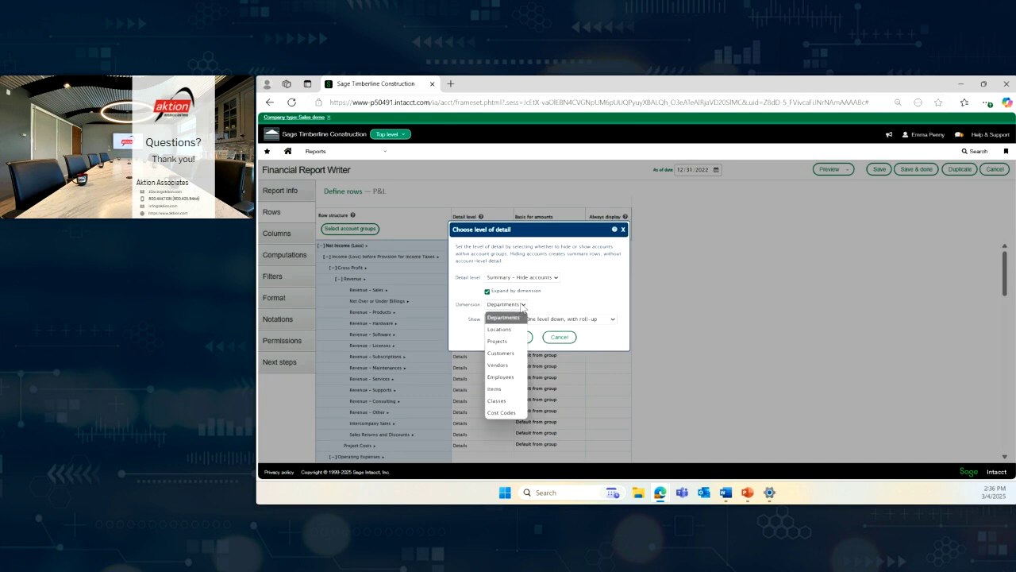
{"action": "left_click", "coordinate": [507, 352]}
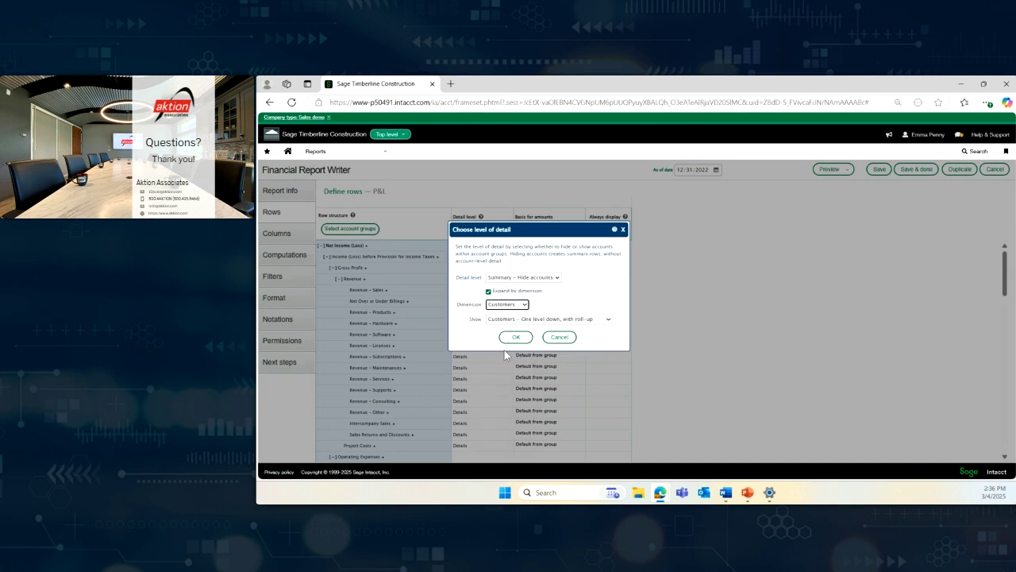
{"action": "left_click", "coordinate": [517, 338]}
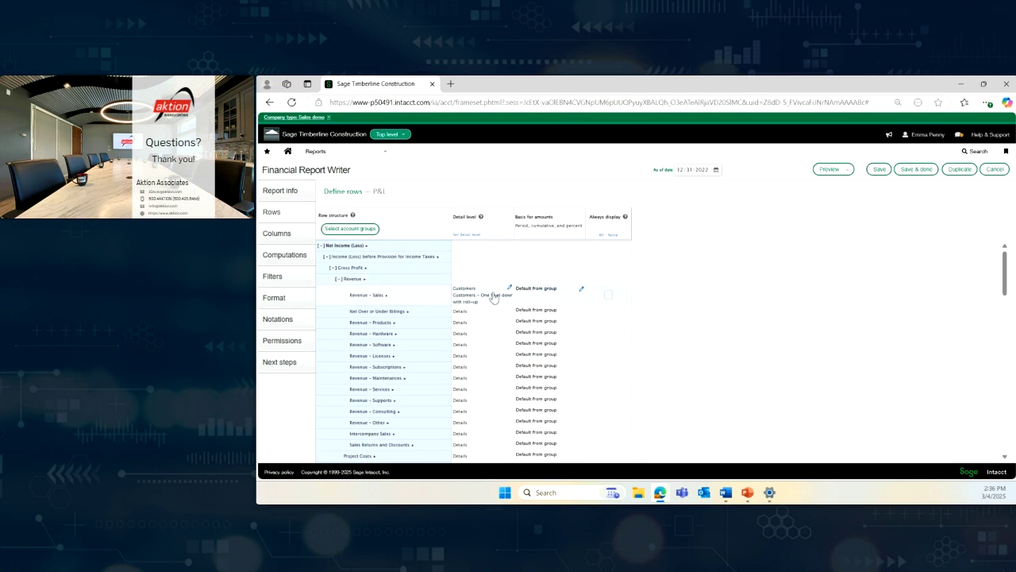
Set the Project Costs row's detail level to Summary - Hide accounts, expanded by the Projects dimension.
{"action": "scroll", "coordinate": [585, 350], "scroll_direction": "down", "scroll_amount": 2}
{"action": "left_click", "coordinate": [486, 393]}
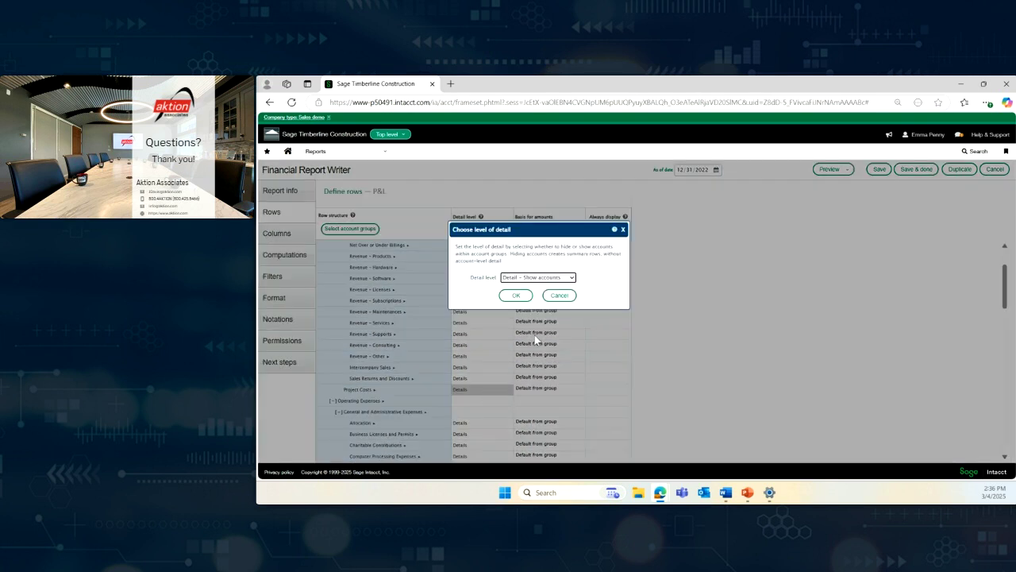
{"action": "left_click", "coordinate": [549, 278]}
{"action": "left_click", "coordinate": [527, 303]}
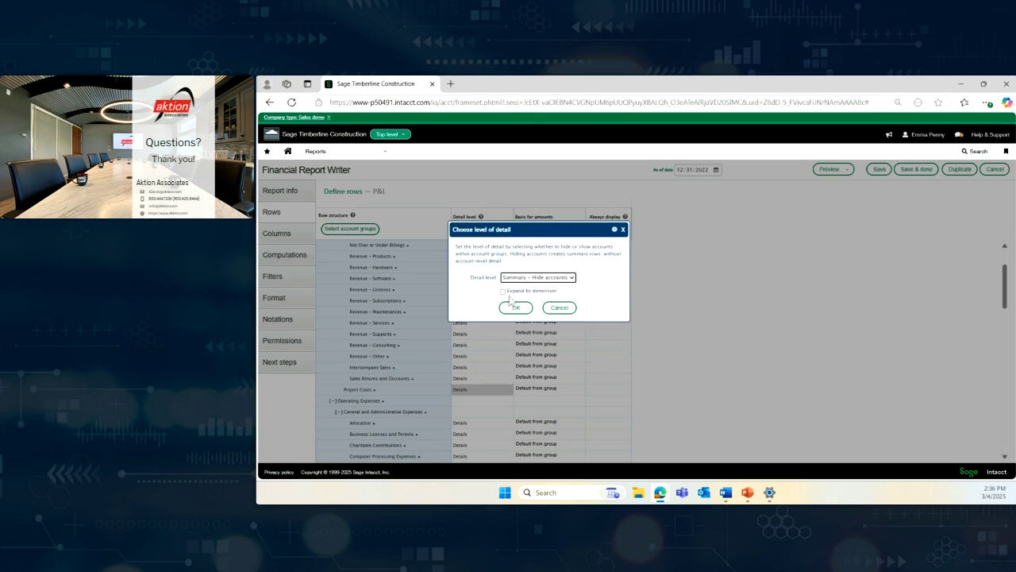
{"action": "left_click", "coordinate": [503, 292]}
{"action": "left_click", "coordinate": [526, 306]}
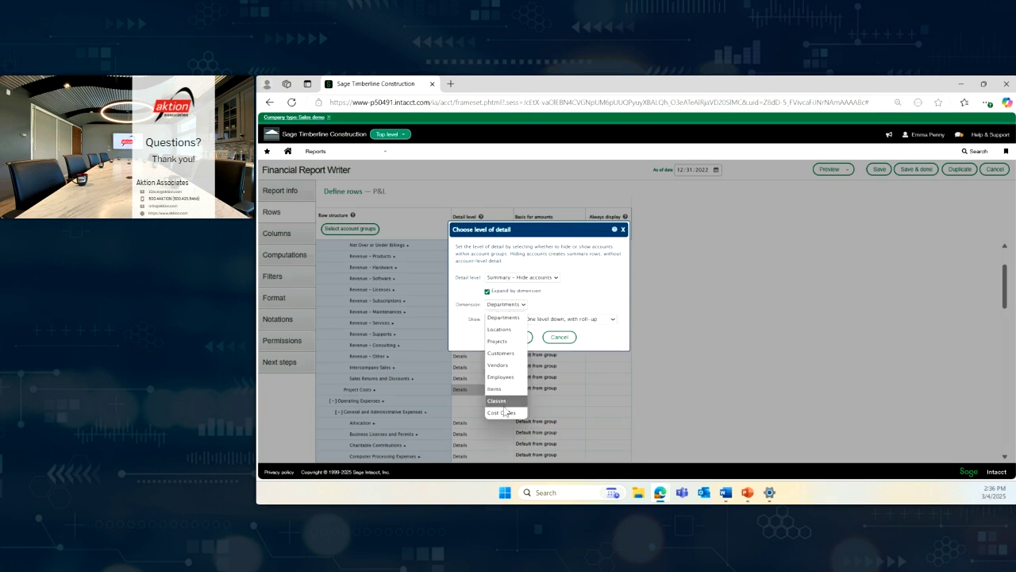
{"action": "left_click", "coordinate": [505, 341]}
{"action": "left_click", "coordinate": [529, 337]}
Set the Operating Expenses group's detail level to Summary - Hide accounts, expanded by the Vendors dimension.
{"action": "scroll", "coordinate": [478, 378], "scroll_direction": "down", "scroll_amount": 3}
{"action": "scroll", "coordinate": [480, 363], "scroll_direction": "up", "scroll_amount": 1}
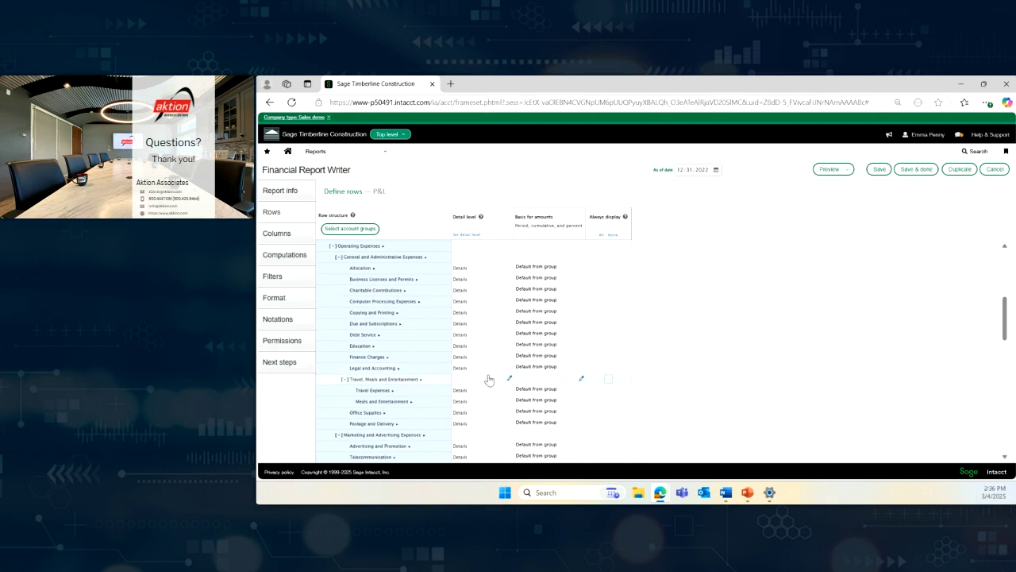
{"action": "scroll", "coordinate": [487, 380], "scroll_direction": "down", "scroll_amount": 2}
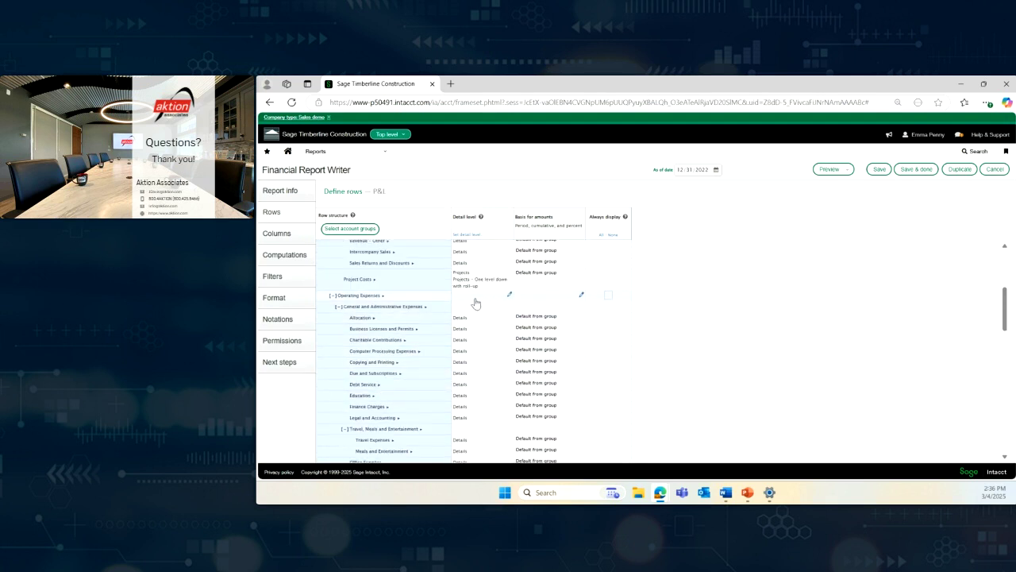
{"action": "left_click", "coordinate": [473, 303]}
{"action": "left_click", "coordinate": [564, 278]}
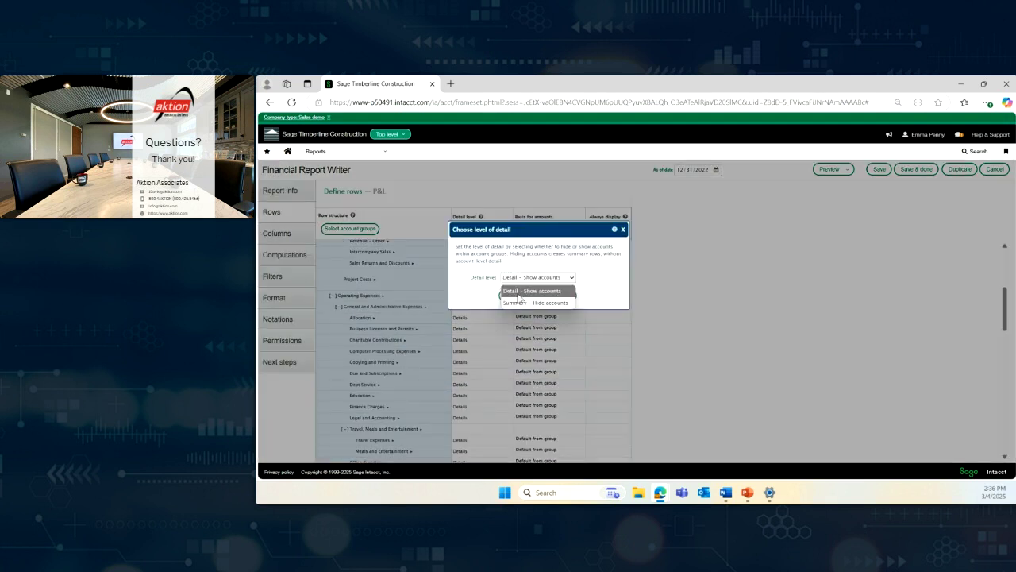
{"action": "left_click", "coordinate": [516, 303]}
{"action": "left_click", "coordinate": [503, 292]}
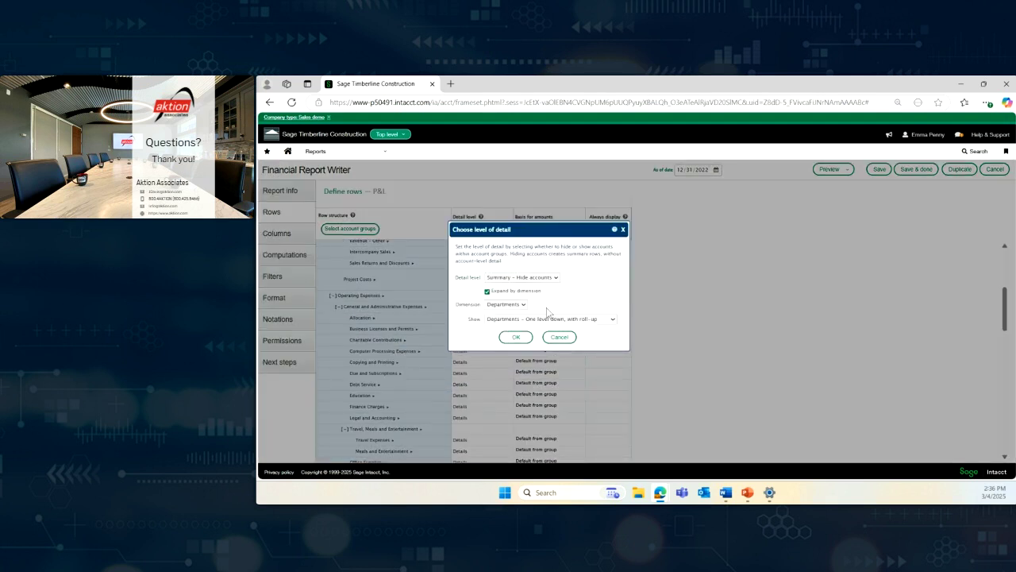
{"action": "left_click", "coordinate": [522, 306]}
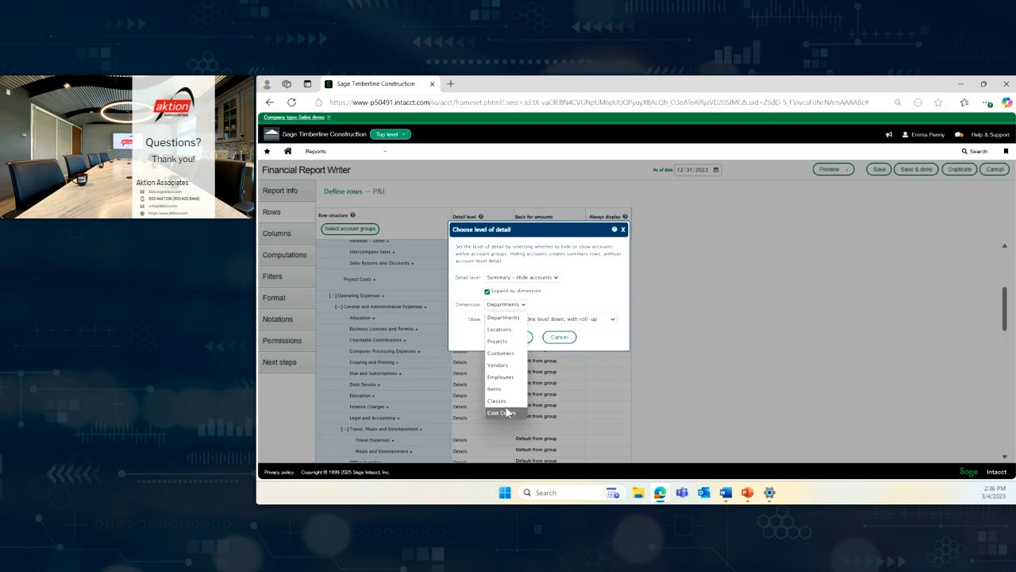
{"action": "left_click", "coordinate": [502, 365]}
{"action": "left_click", "coordinate": [515, 337]}
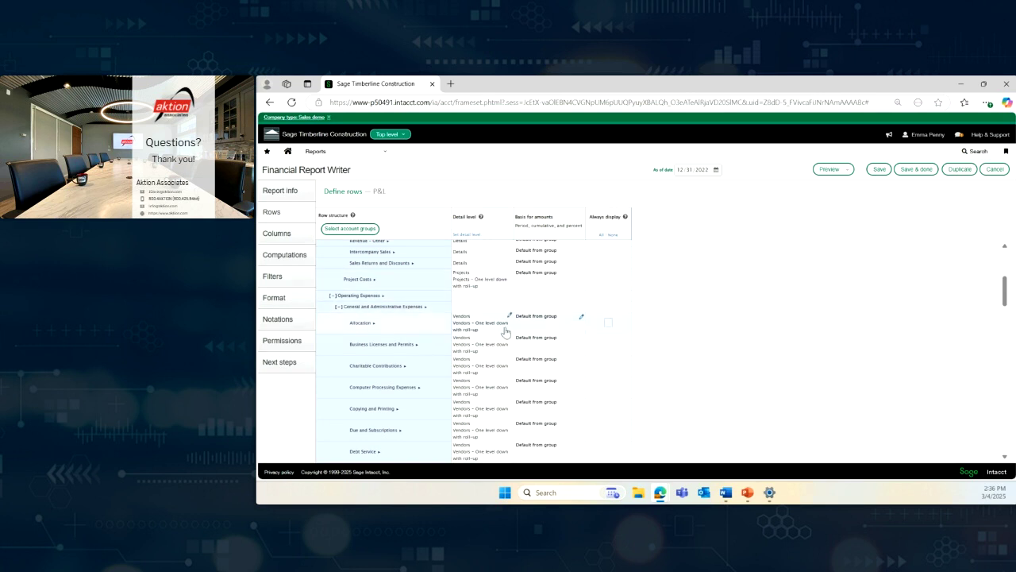
Preview the P&L as a live HTML report and review its customer, project and vendor row breakdowns.
{"action": "left_click", "coordinate": [836, 177]}
{"action": "left_click", "coordinate": [831, 191]}
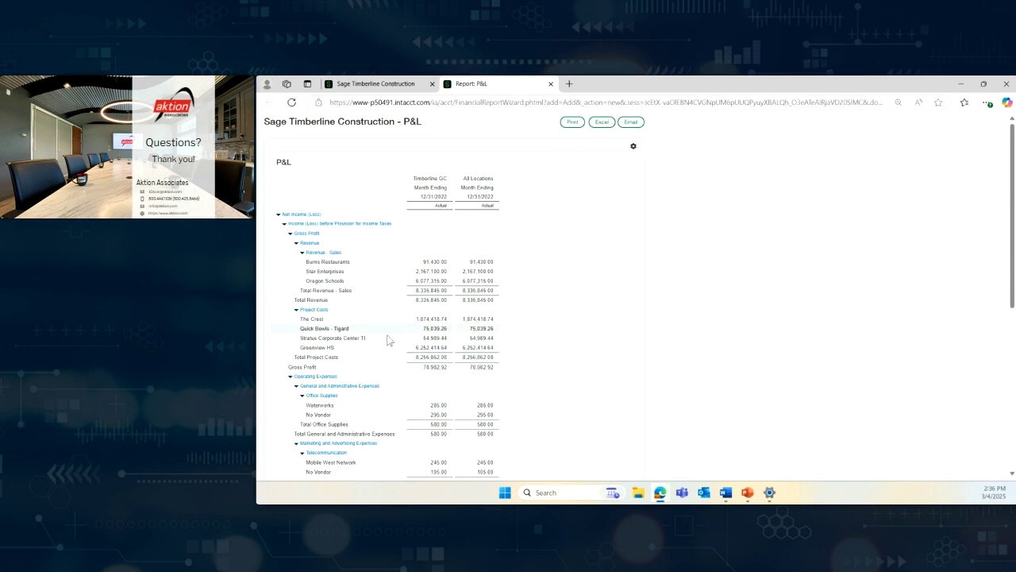
{"action": "scroll", "coordinate": [340, 361], "scroll_direction": "down", "scroll_amount": 1}
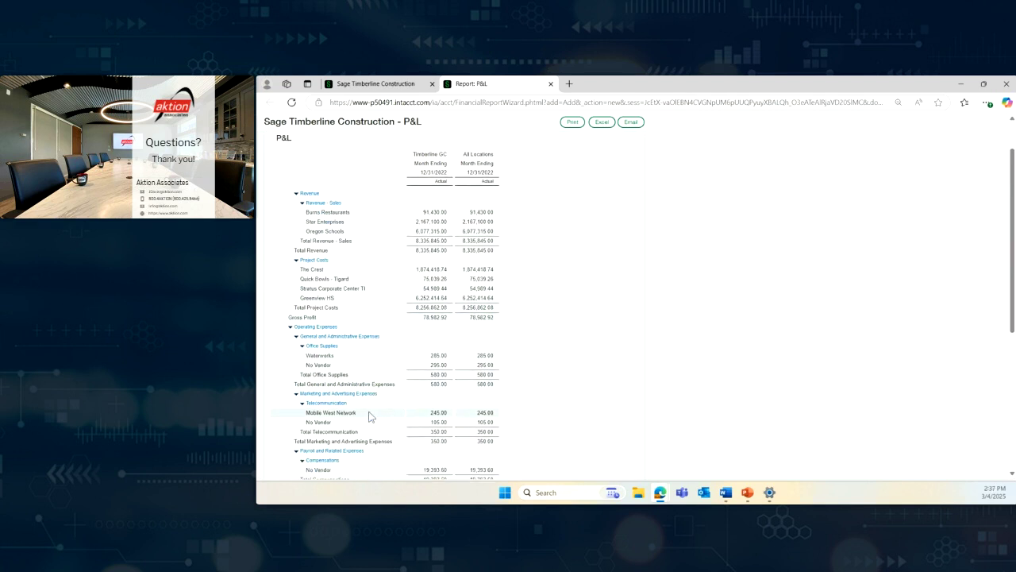
Review the whole P&L report, export it to Excel, and open the downloaded P&L (1).xlsx workbook.
{"action": "scroll", "coordinate": [375, 419], "scroll_direction": "down", "scroll_amount": 3}
{"action": "scroll", "coordinate": [373, 371], "scroll_direction": "up", "scroll_amount": 3}
{"action": "scroll", "coordinate": [373, 371], "scroll_direction": "down", "scroll_amount": 5}
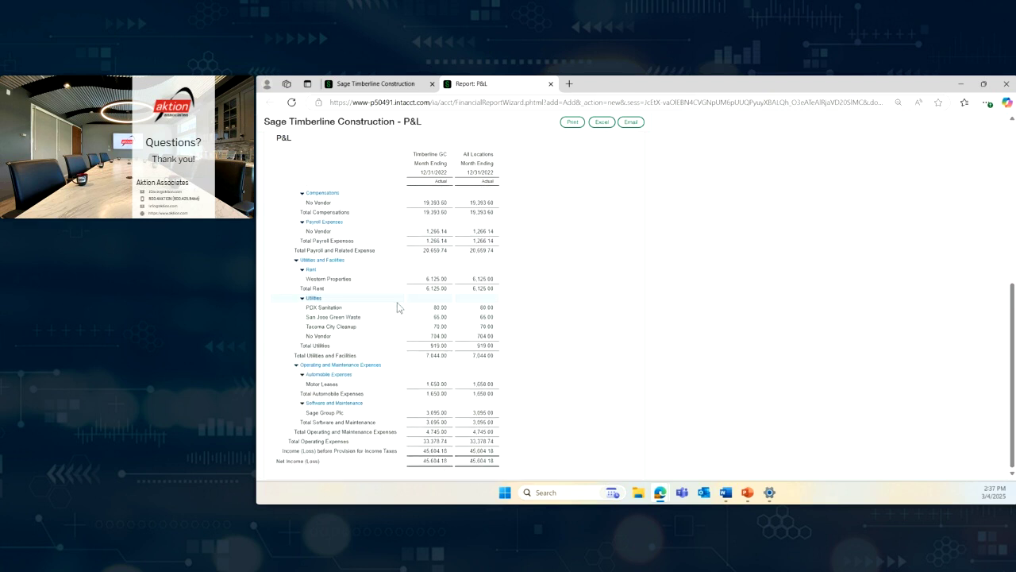
{"action": "scroll", "coordinate": [401, 318], "scroll_direction": "up", "scroll_amount": 7}
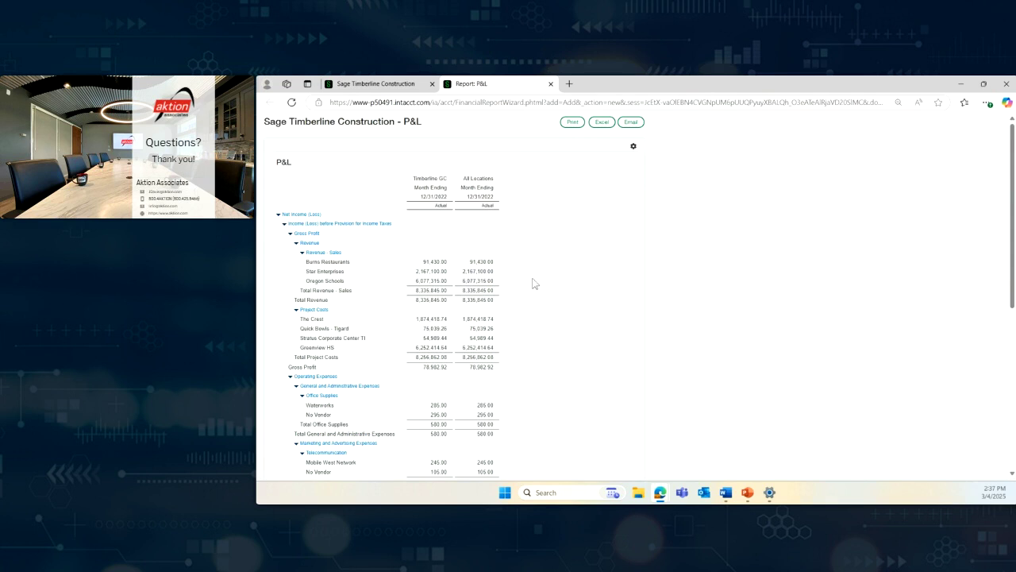
{"action": "left_click", "coordinate": [604, 124]}
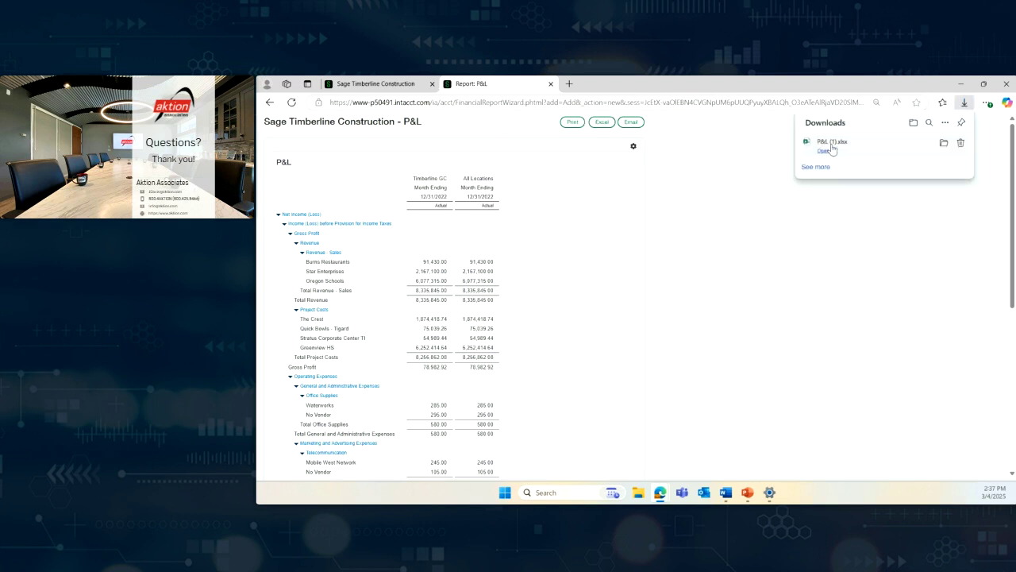
{"action": "left_click", "coordinate": [833, 150]}
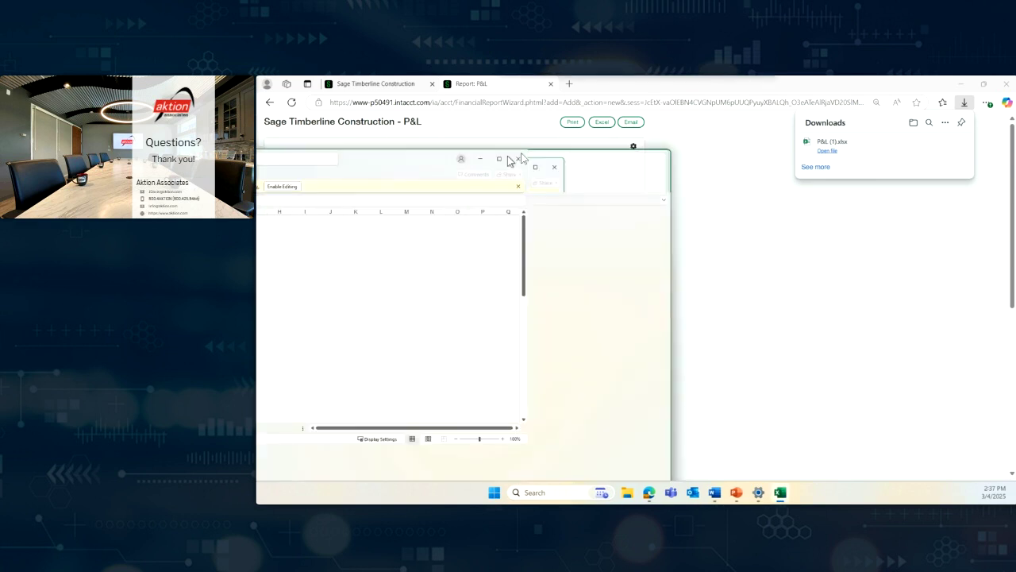
Review the exported P&L's column headings and its customer, project and vendor rows in Excel, and close the workbook.
{"action": "scroll", "coordinate": [511, 218], "scroll_direction": "down", "scroll_amount": 3}
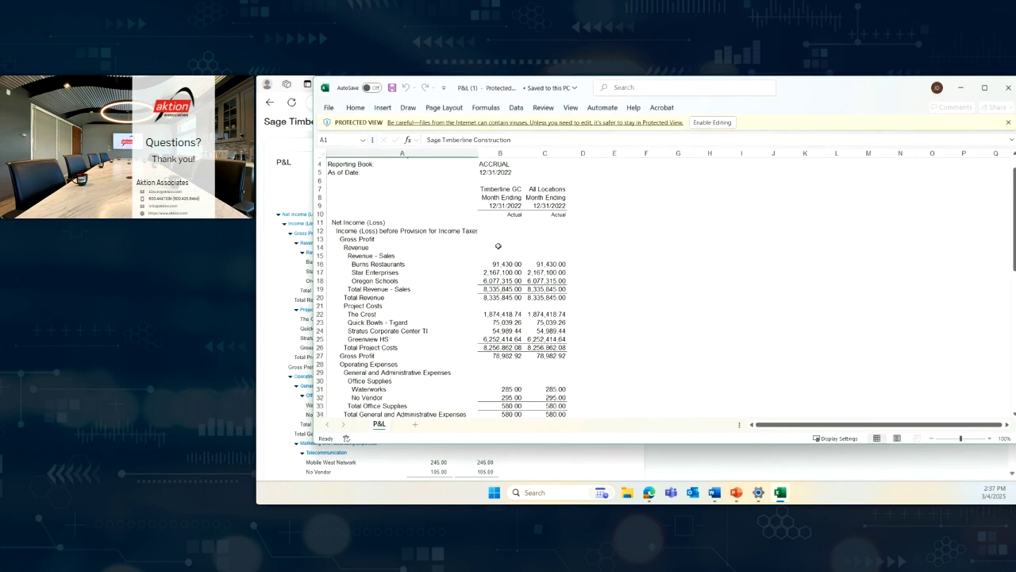
{"action": "left_click", "coordinate": [524, 231]}
{"action": "left_click", "coordinate": [553, 231]}
{"action": "left_click_drag", "start_coordinate": [544, 247], "coordinate": [502, 246]}
{"action": "left_click", "coordinate": [377, 240]}
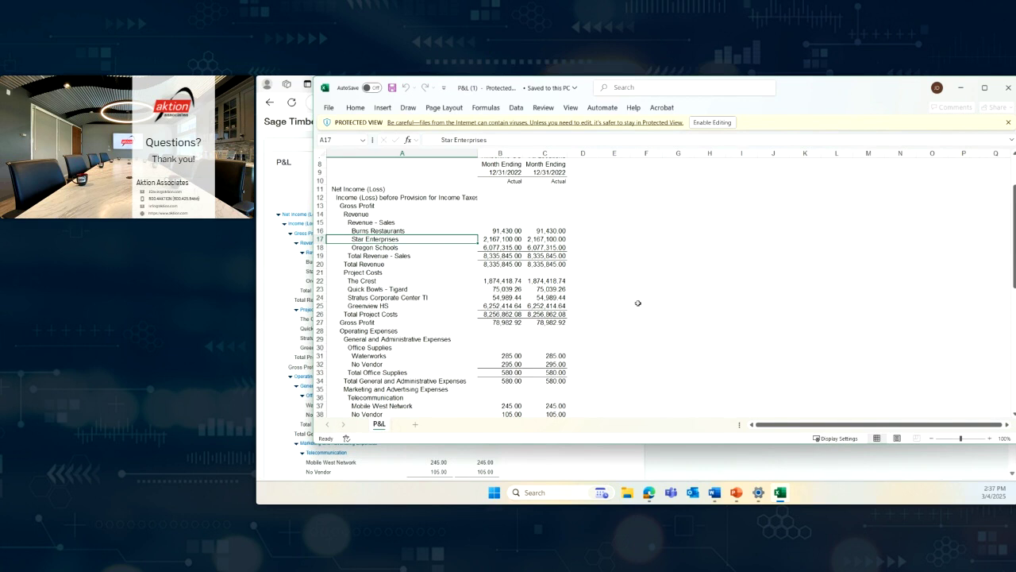
{"action": "scroll", "coordinate": [563, 286], "scroll_direction": "up", "scroll_amount": 3}
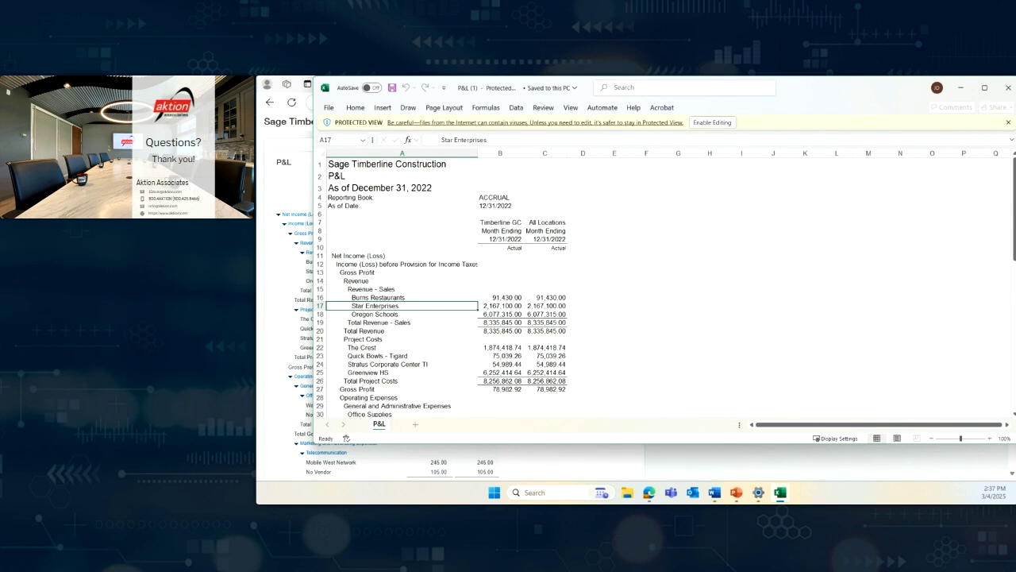
{"action": "left_click", "coordinate": [1009, 88]}
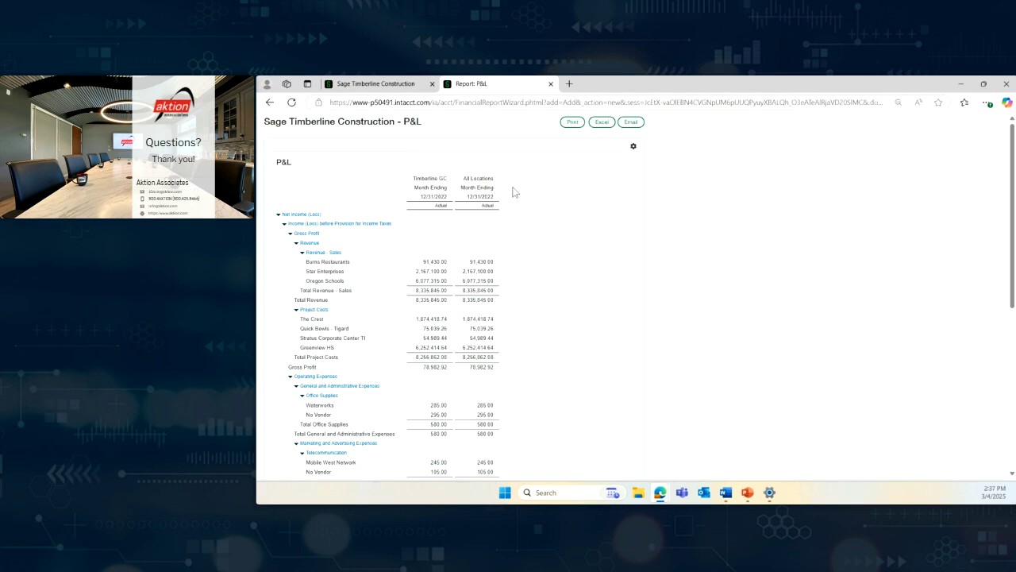
Close the P&L preview, return to the Financial reports list, and open the Project Overview report for editing.
{"action": "left_click", "coordinate": [552, 84]}
{"action": "left_click", "coordinate": [995, 169]}
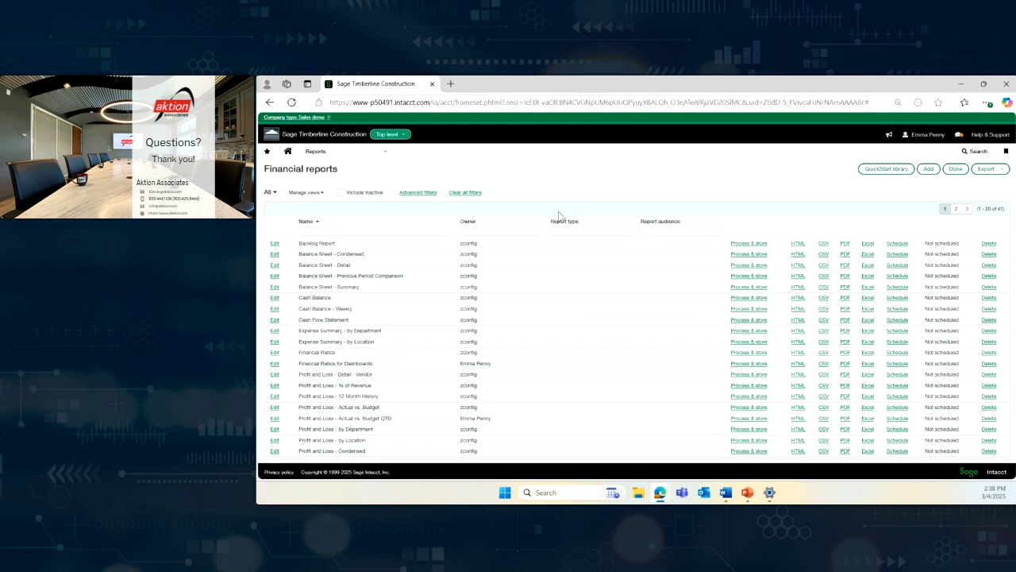
{"action": "left_click", "coordinate": [956, 208]}
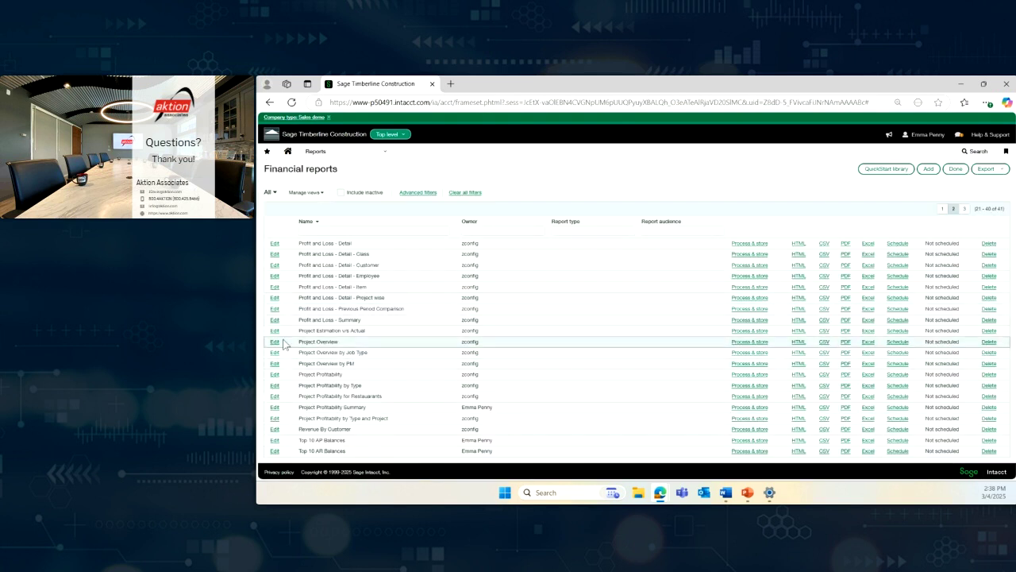
{"action": "left_click", "coordinate": [274, 343]}
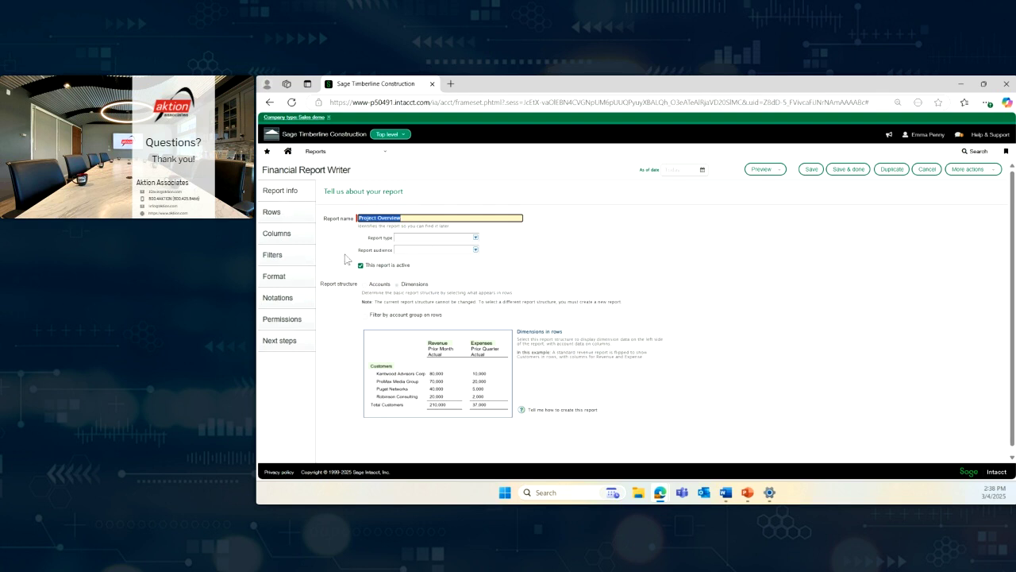
Examine the Project Overview report's row structure and columns, including the summary calculation behind the Contract Total column.
{"action": "left_click", "coordinate": [290, 216]}
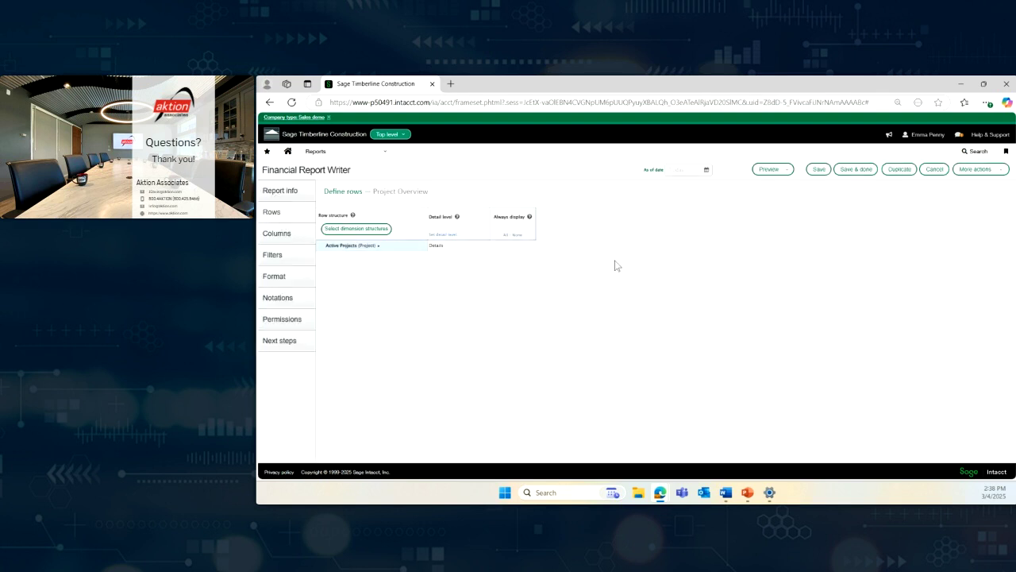
{"action": "left_click", "coordinate": [277, 237]}
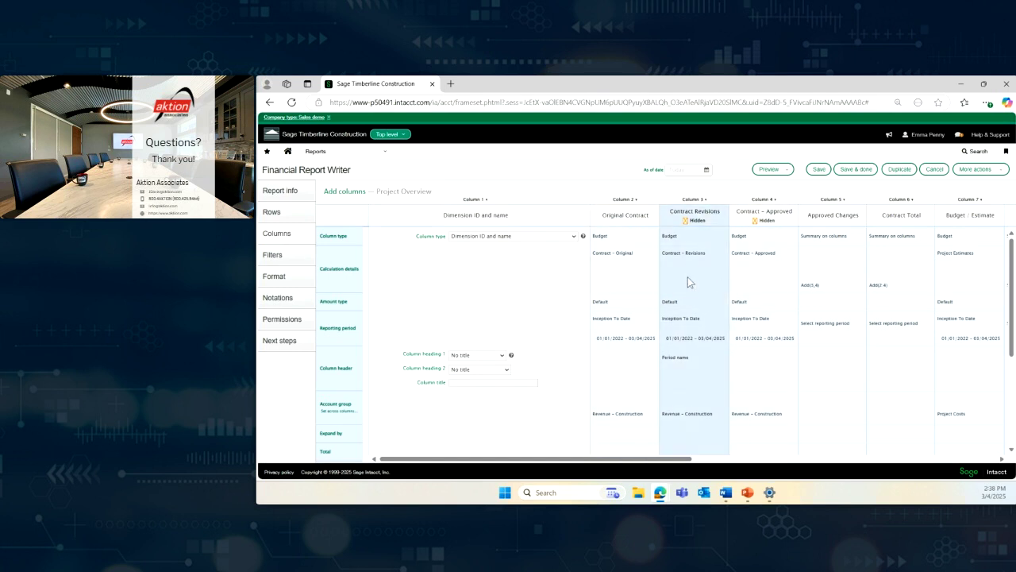
{"action": "left_click", "coordinate": [901, 299]}
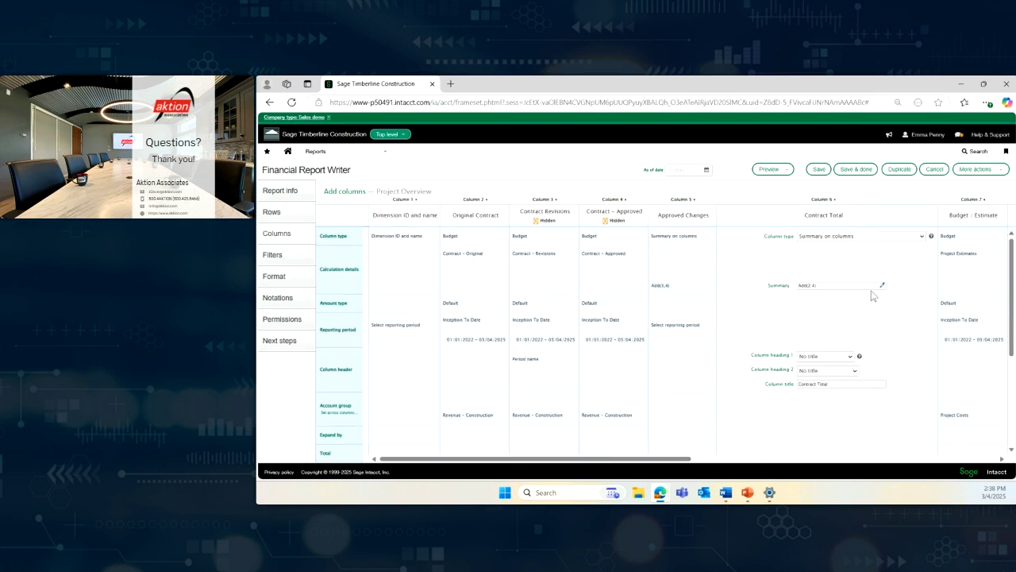
{"action": "left_click", "coordinate": [882, 285]}
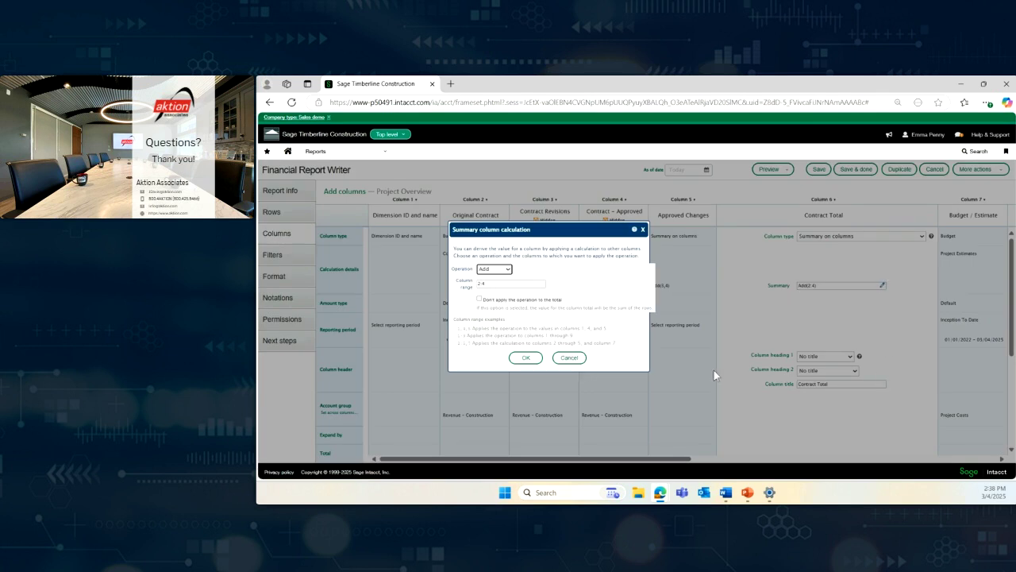
{"action": "left_click", "coordinate": [567, 359]}
Examine the Total Cost and Total Billings columns' reporting period, account group, reporting book and visual indicator settings.
{"action": "left_click_drag", "start_coordinate": [637, 459], "coordinate": [859, 451]}
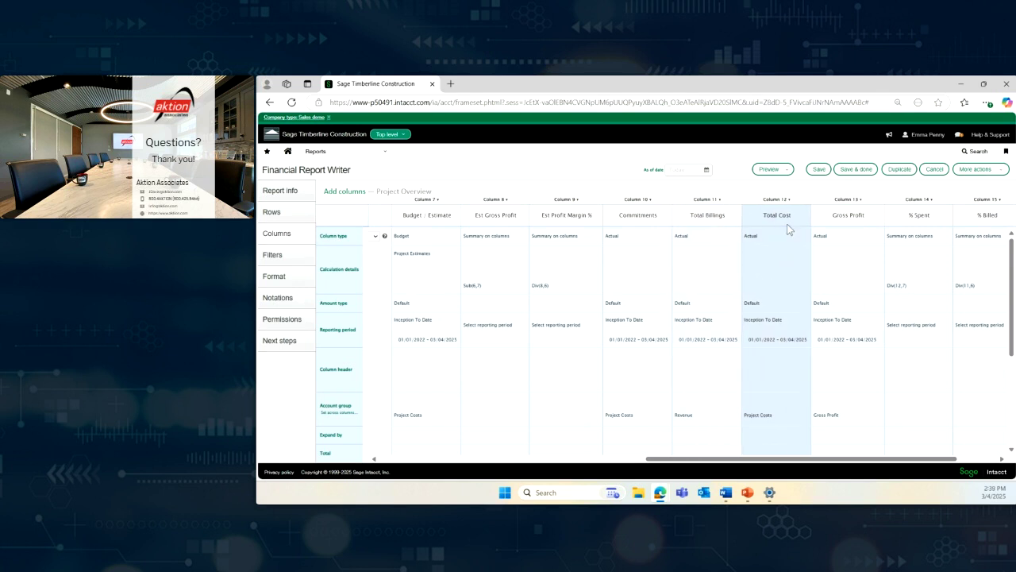
{"action": "left_click", "coordinate": [782, 274]}
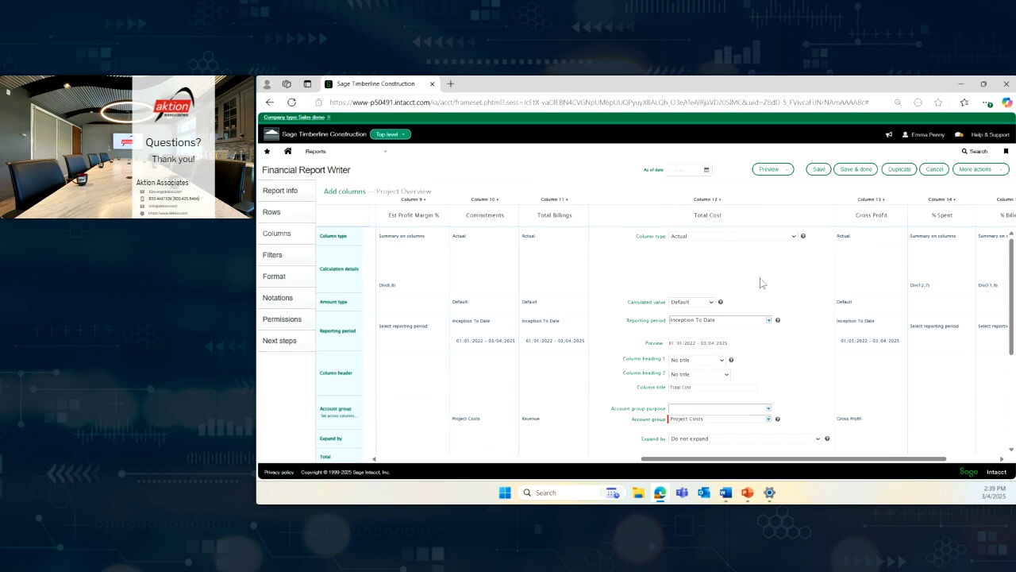
{"action": "scroll", "coordinate": [704, 385], "scroll_direction": "down", "scroll_amount": 2}
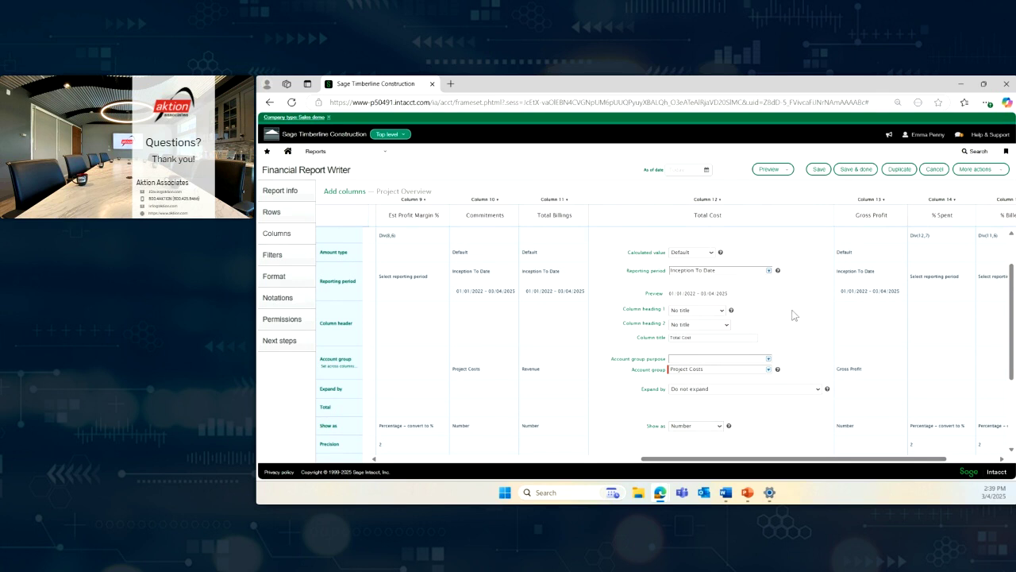
{"action": "left_click", "coordinate": [552, 332]}
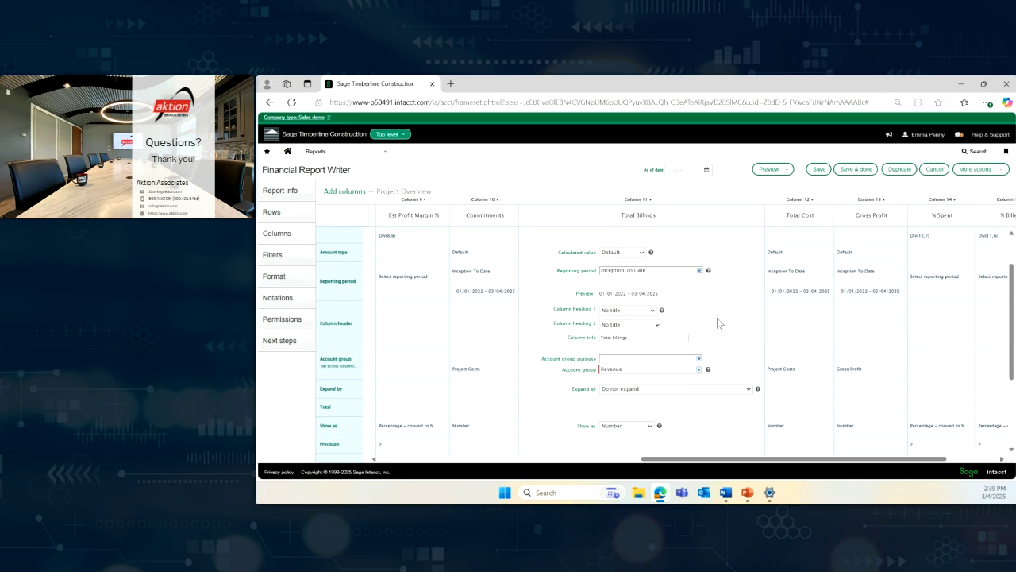
{"action": "scroll", "coordinate": [758, 317], "scroll_direction": "down", "scroll_amount": 3}
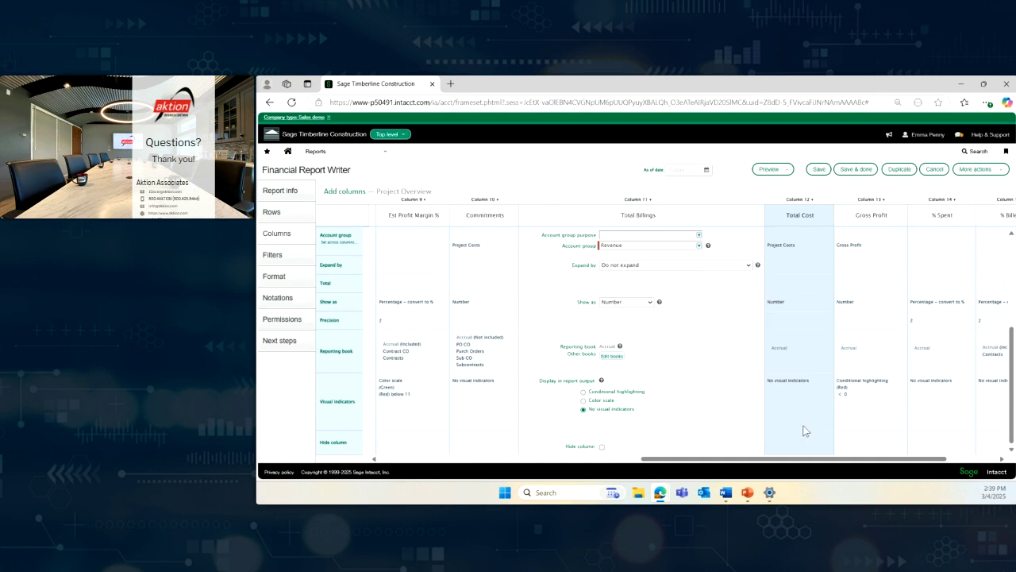
Add a second conditional highlighting rule to the Gross Profit column for amounts Greater than or equal to 5000.
{"action": "left_click", "coordinate": [866, 383]}
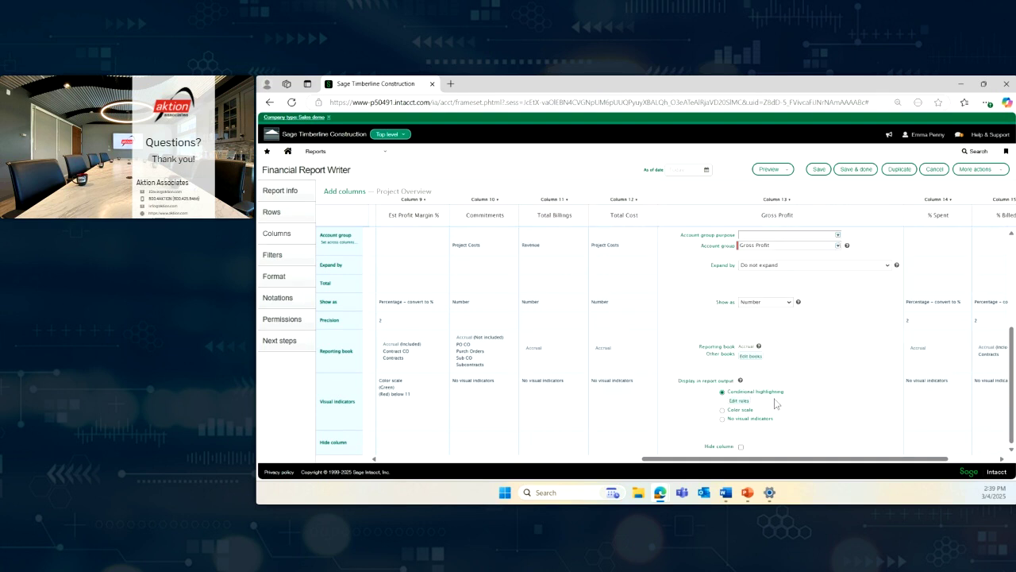
{"action": "left_click", "coordinate": [731, 401]}
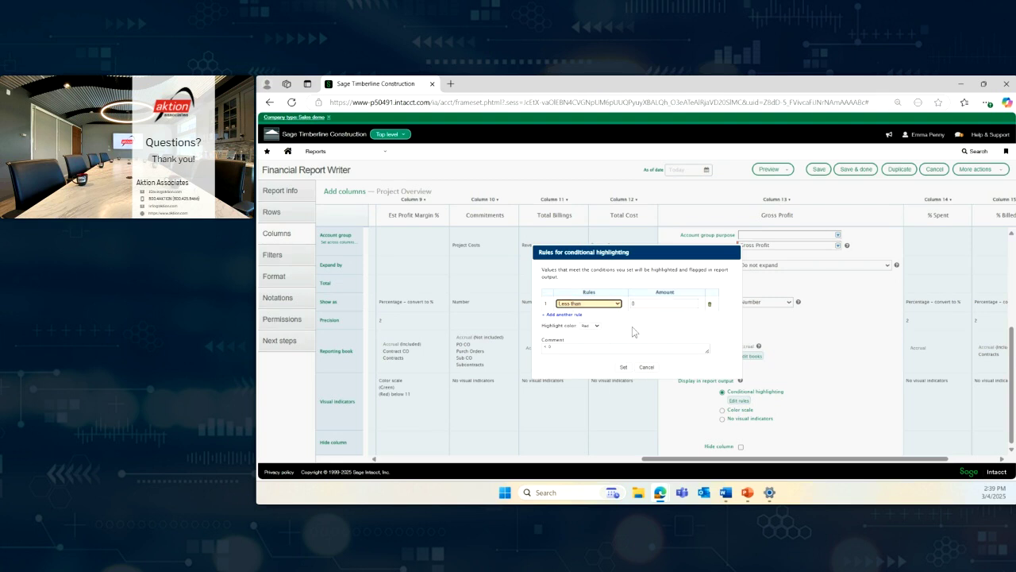
{"action": "left_click", "coordinate": [563, 315]}
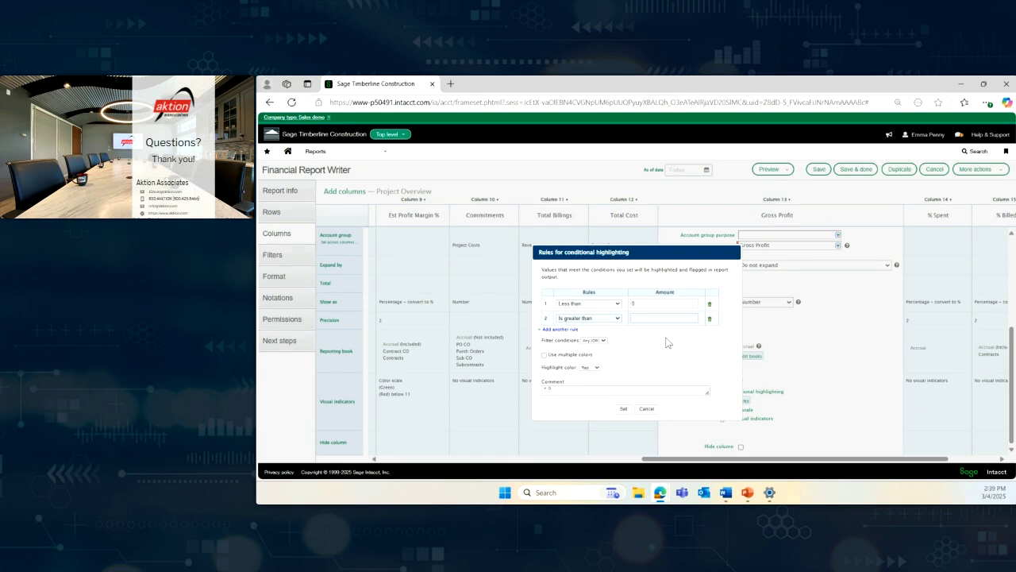
{"action": "left_click", "coordinate": [618, 318]}
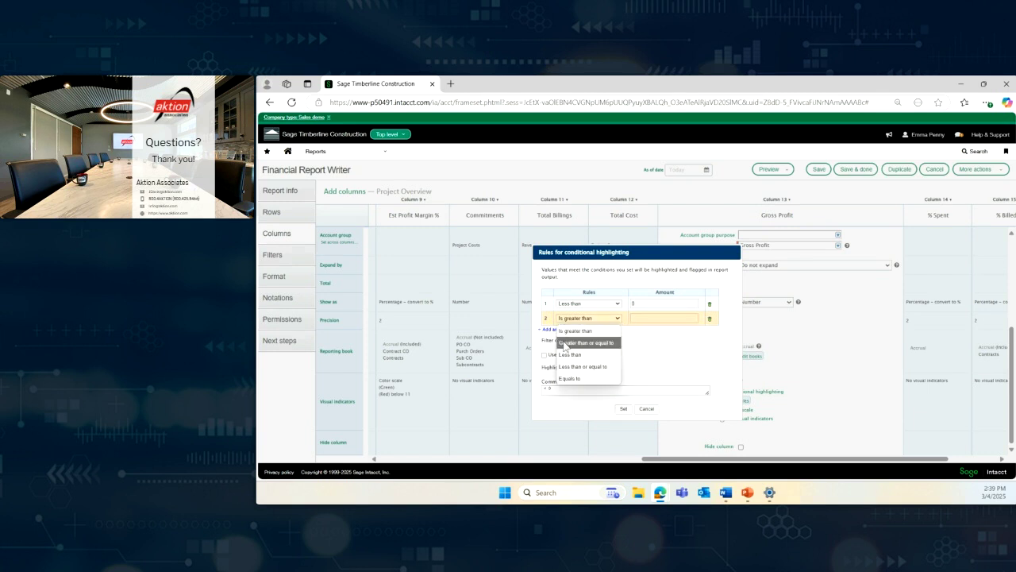
{"action": "left_click", "coordinate": [570, 343]}
{"action": "left_click", "coordinate": [656, 319]}
{"action": "type", "text": "5000"}
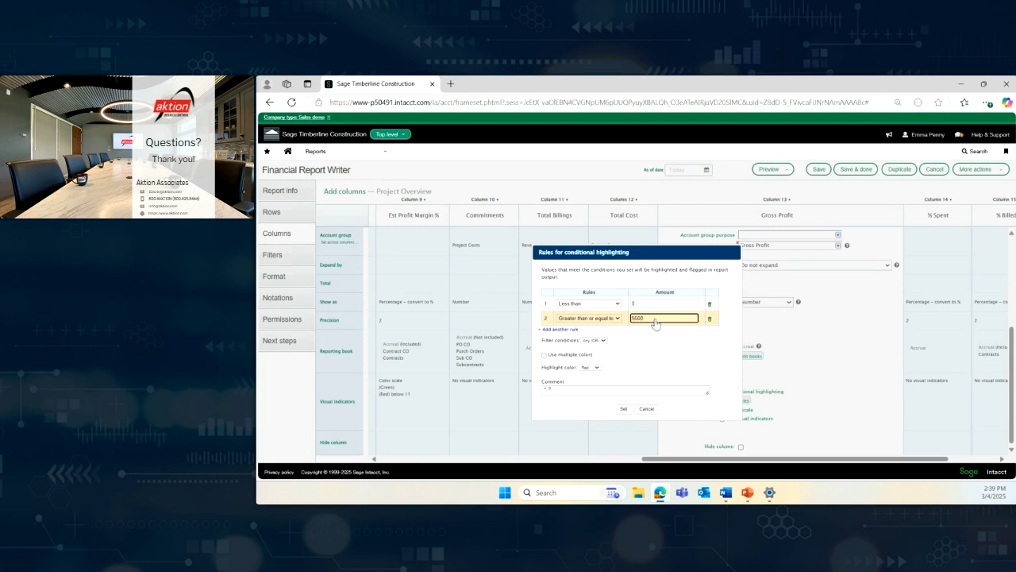
Enable multiple highlight colors, using red for the Less than rule and blue for the Greater than or equal to rule, and apply them.
{"action": "left_click", "coordinate": [545, 355]}
{"action": "left_click", "coordinate": [720, 304]}
{"action": "left_click", "coordinate": [722, 329]}
{"action": "left_click", "coordinate": [726, 320]}
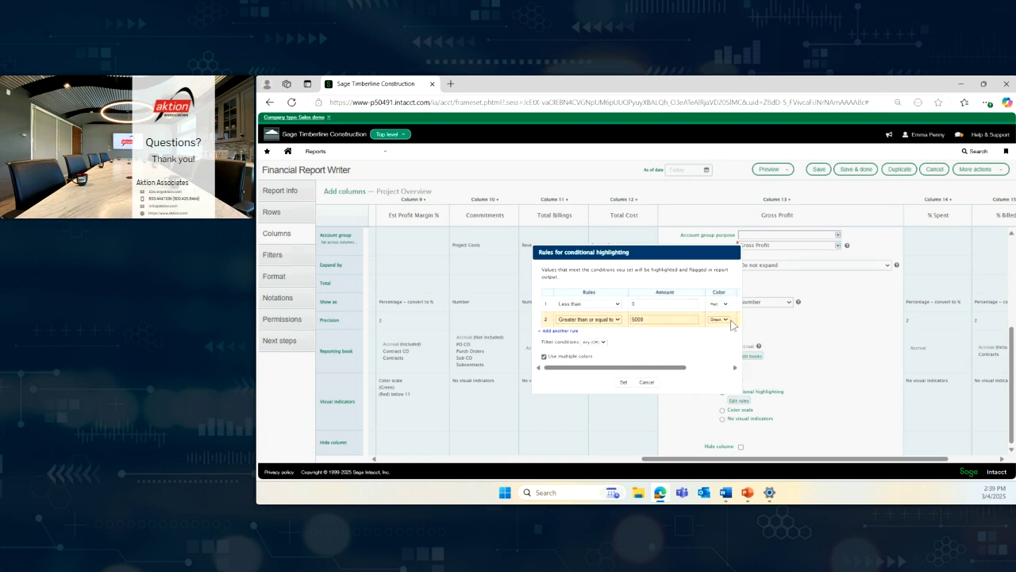
{"action": "left_click", "coordinate": [717, 355]}
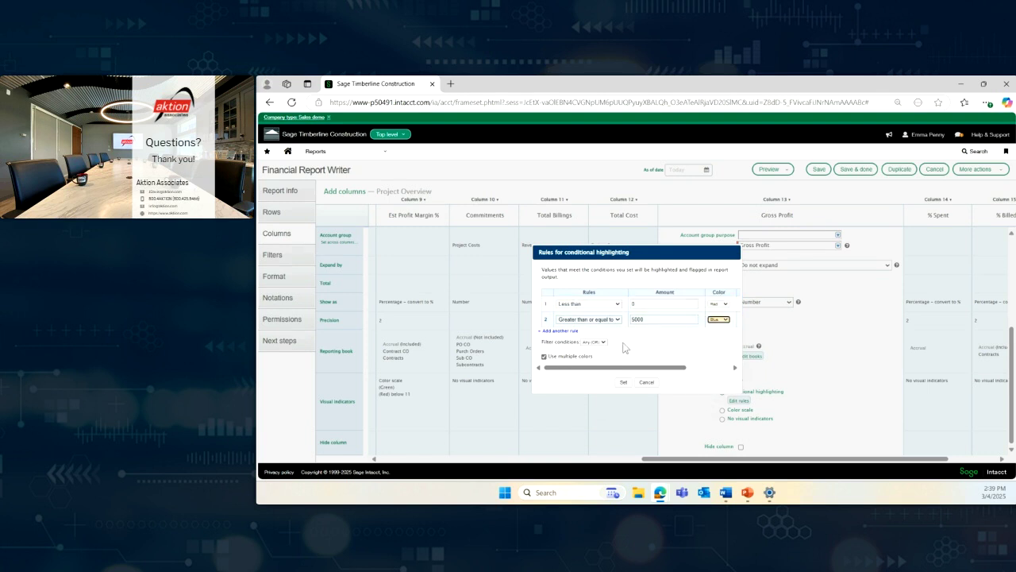
{"action": "left_click", "coordinate": [623, 382]}
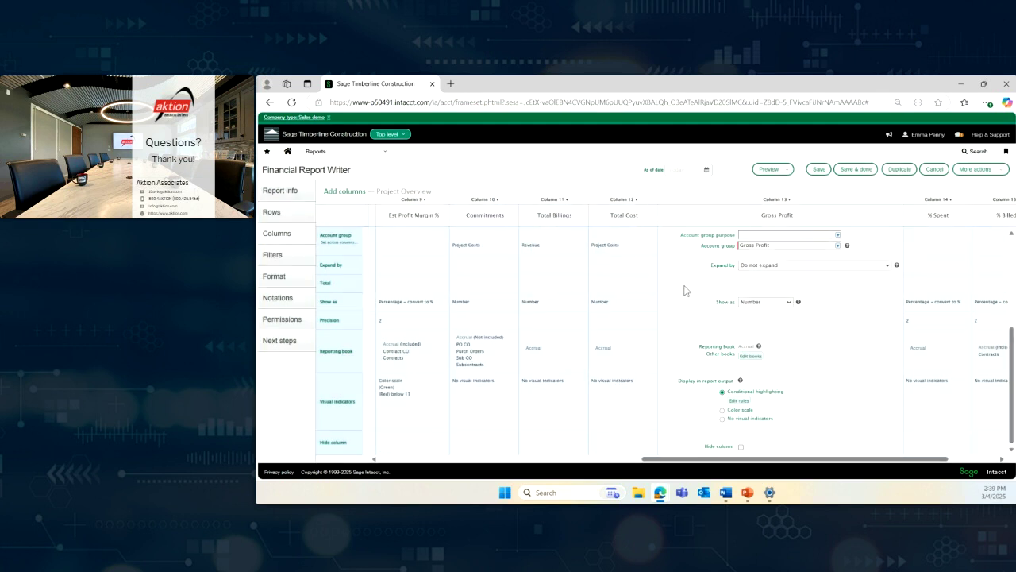
Preview Project Overview as a live HTML report and drill into The Sugar Shoppe's Total Cost to review its General Ledger entries.
{"action": "left_click", "coordinate": [769, 169]}
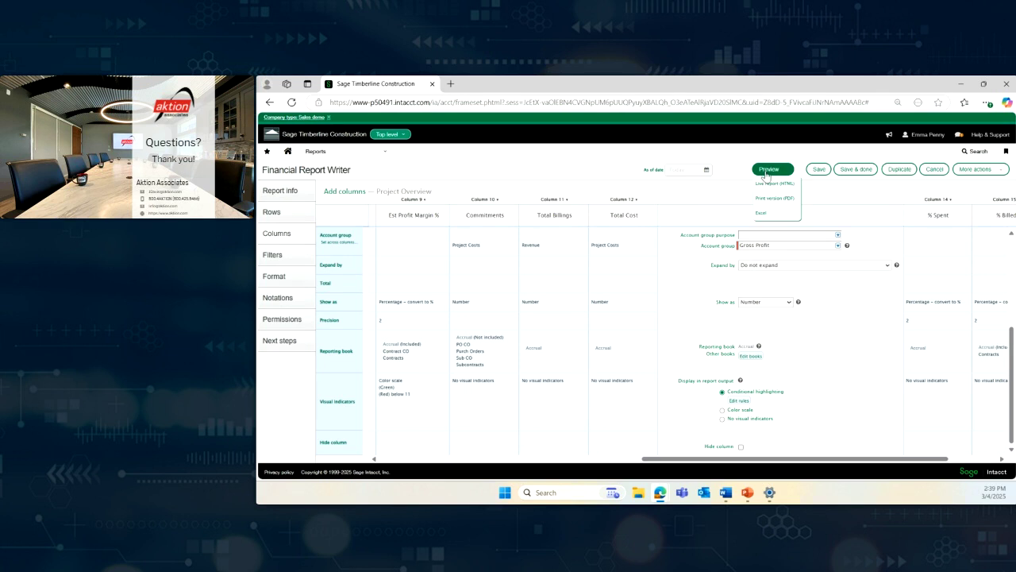
{"action": "left_click", "coordinate": [765, 187]}
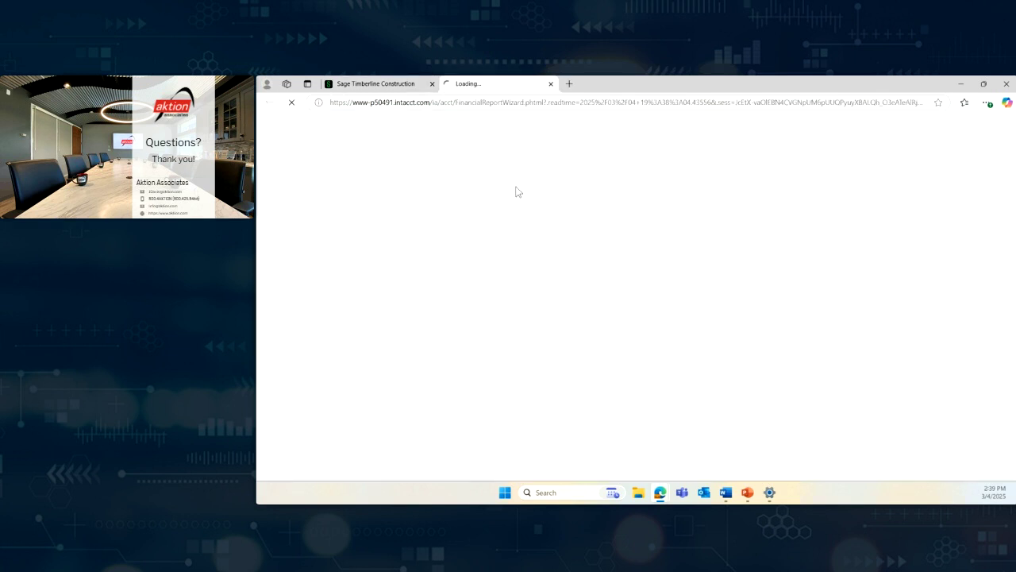
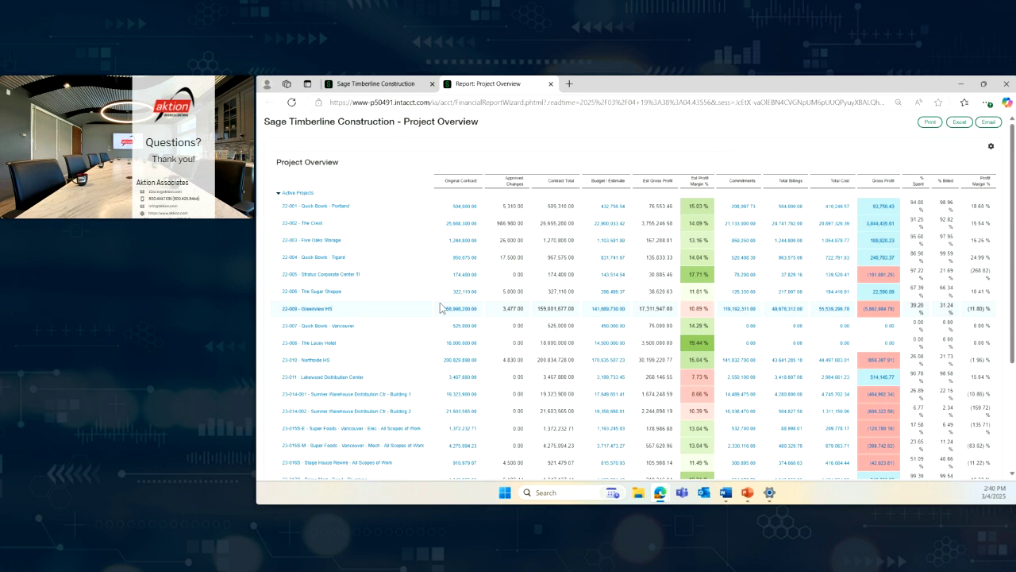
{"action": "left_click", "coordinate": [839, 293]}
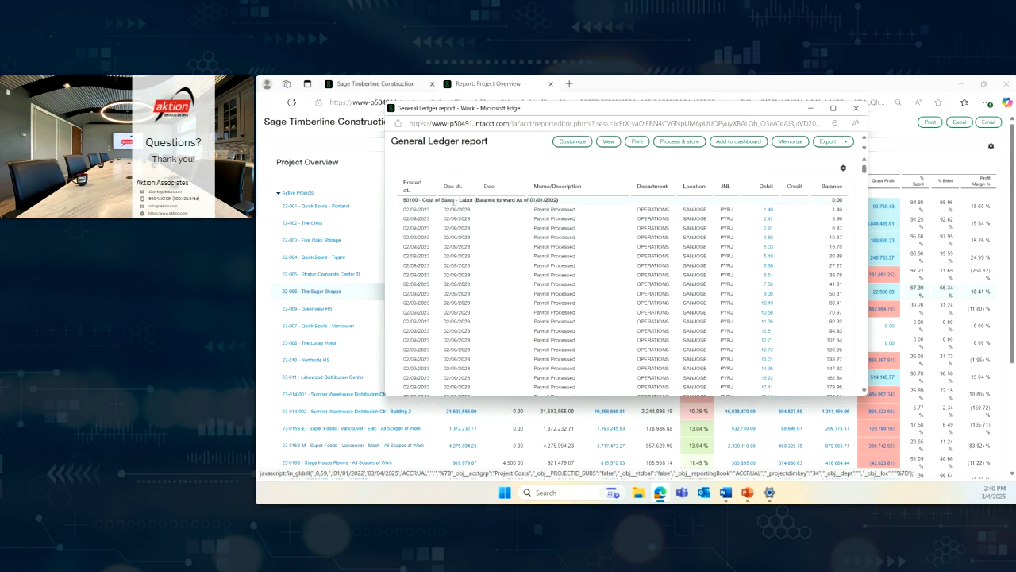
{"action": "scroll", "coordinate": [515, 216], "scroll_direction": "down", "scroll_amount": 5}
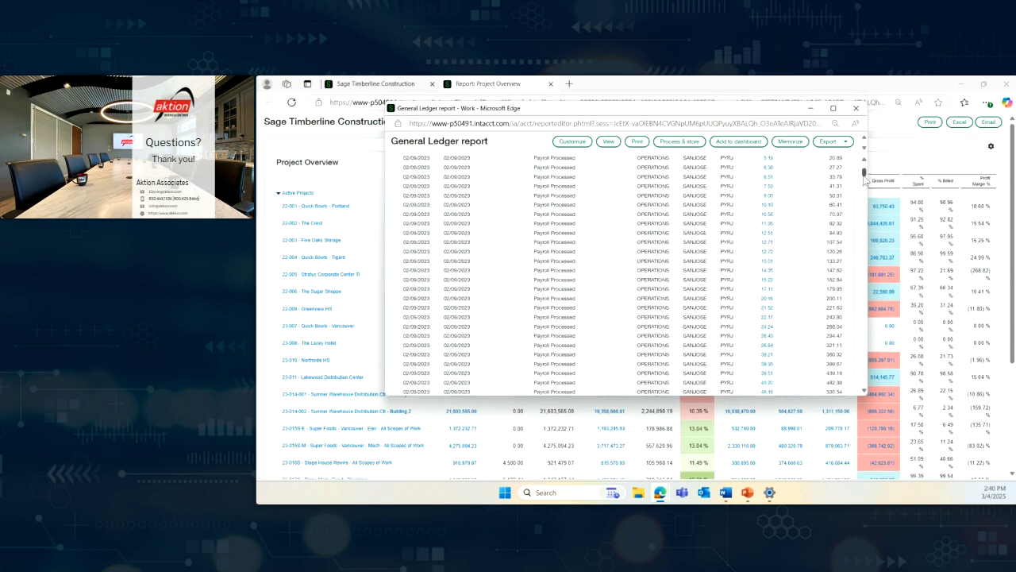
{"action": "left_click_drag", "start_coordinate": [865, 179], "coordinate": [867, 373]}
{"action": "scroll", "coordinate": [445, 201], "scroll_direction": "up", "scroll_amount": 5}
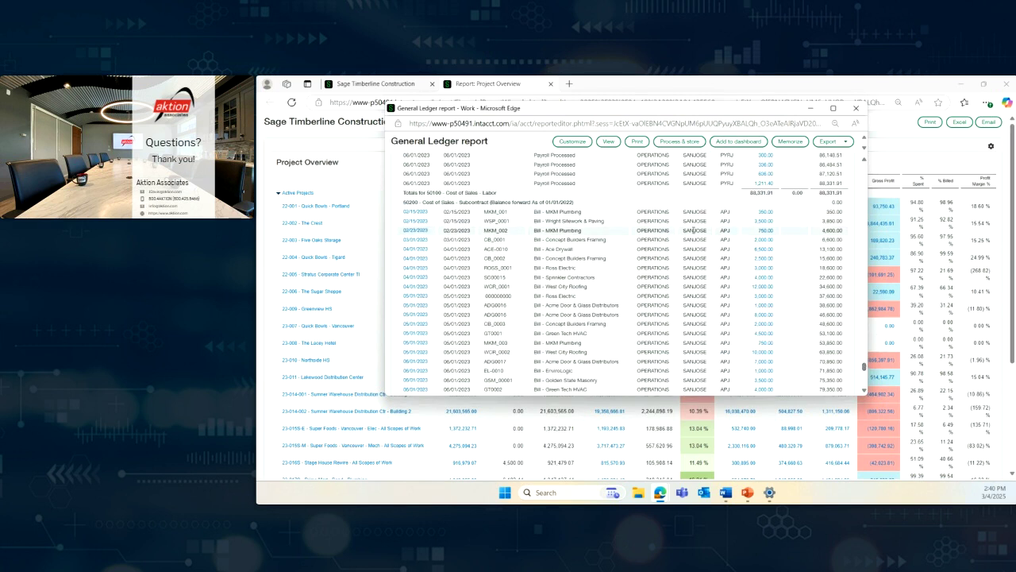
{"action": "scroll", "coordinate": [526, 203], "scroll_direction": "down", "scroll_amount": 10}
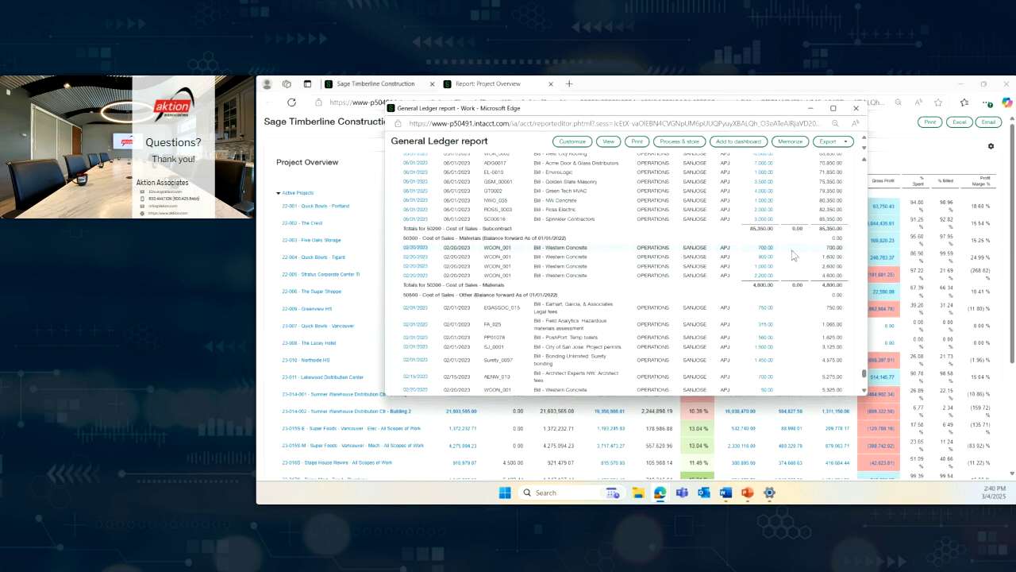
Open the Ross Electric bill dated 04/01/2023 from the ledger's subcontract entries, review it, and close the bill and General Ledger report.
{"action": "scroll", "coordinate": [785, 253], "scroll_direction": "up", "scroll_amount": 5}
{"action": "scroll", "coordinate": [801, 245], "scroll_direction": "up", "scroll_amount": 2}
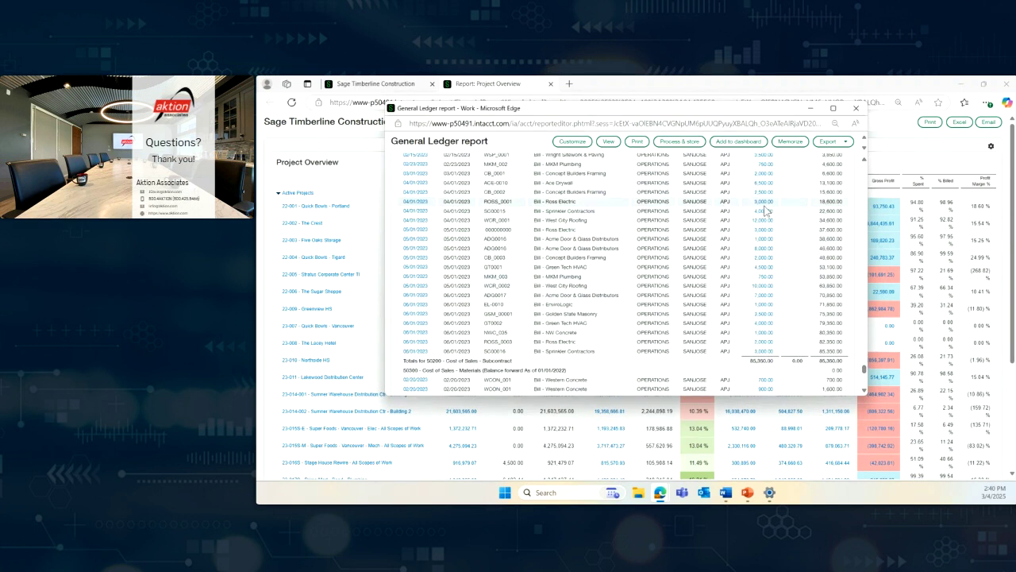
{"action": "left_click", "coordinate": [761, 207]}
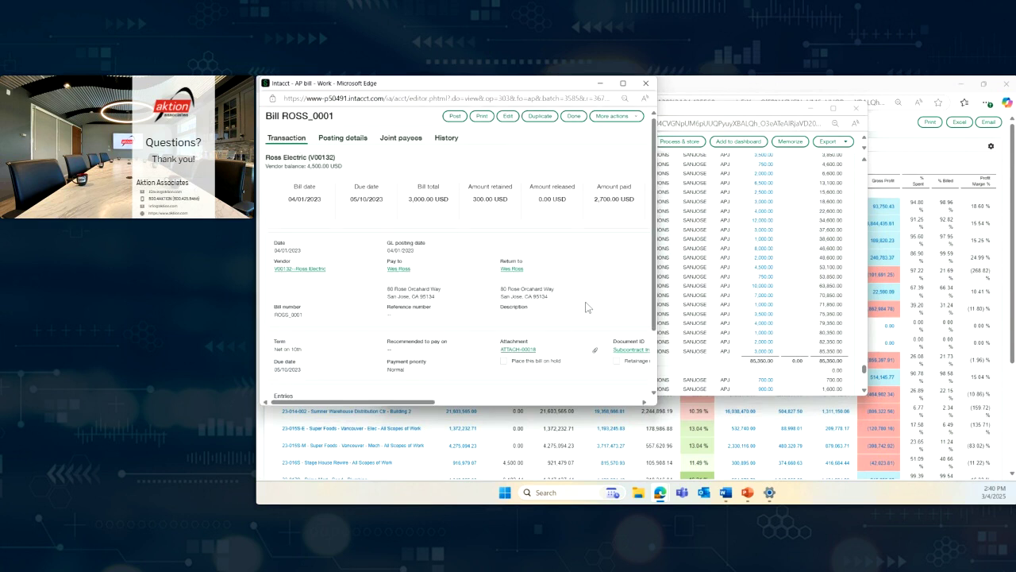
{"action": "mouse_move", "coordinate": [394, 403]}
{"action": "left_mouse_down"}
{"action": "mouse_move", "coordinate": [586, 407]}
{"action": "mouse_move", "coordinate": [397, 408]}
{"action": "left_mouse_up"}
{"action": "left_click", "coordinate": [649, 84]}
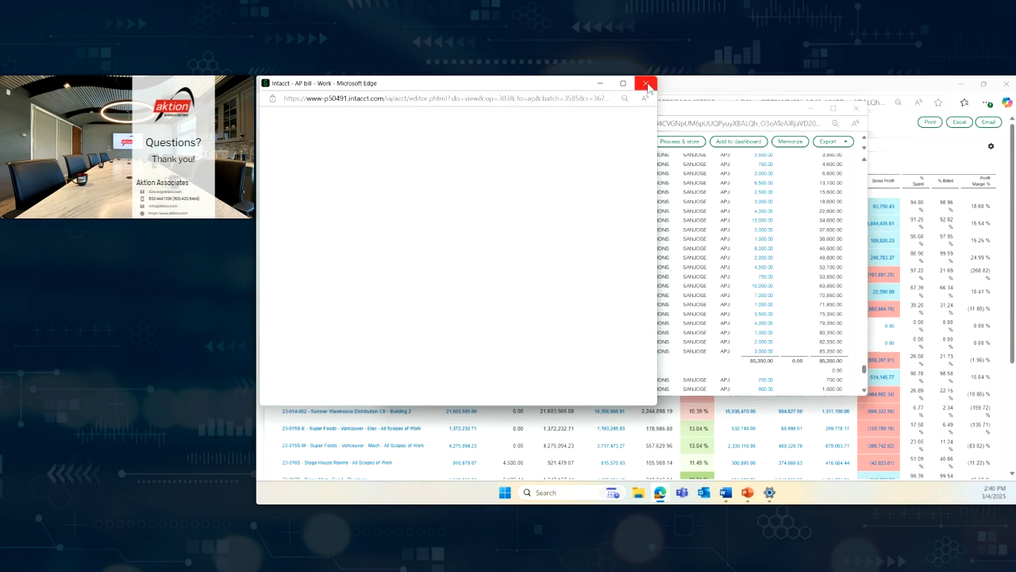
{"action": "left_click", "coordinate": [856, 108]}
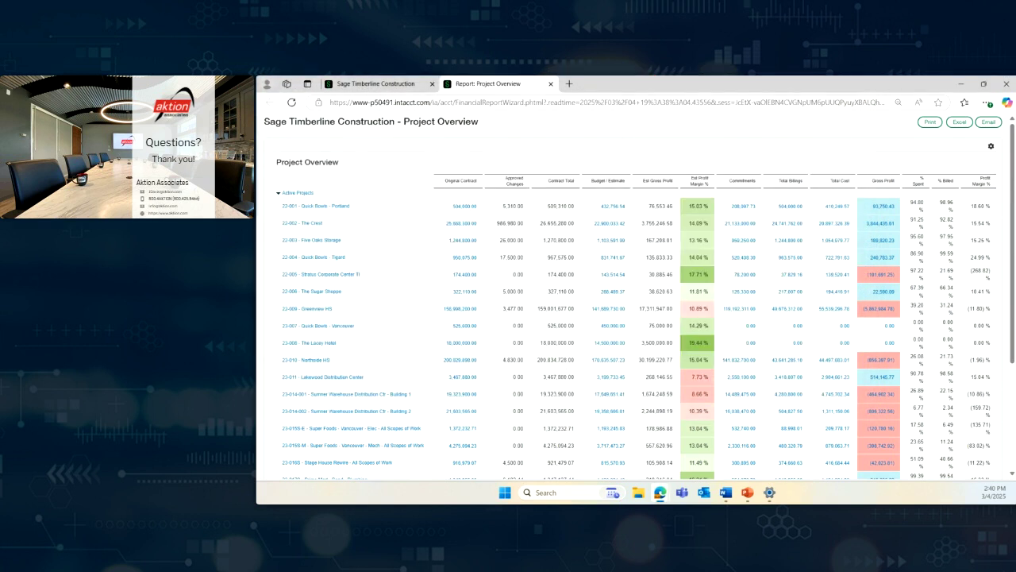
{"action": "key", "text": "alt+Tab"}
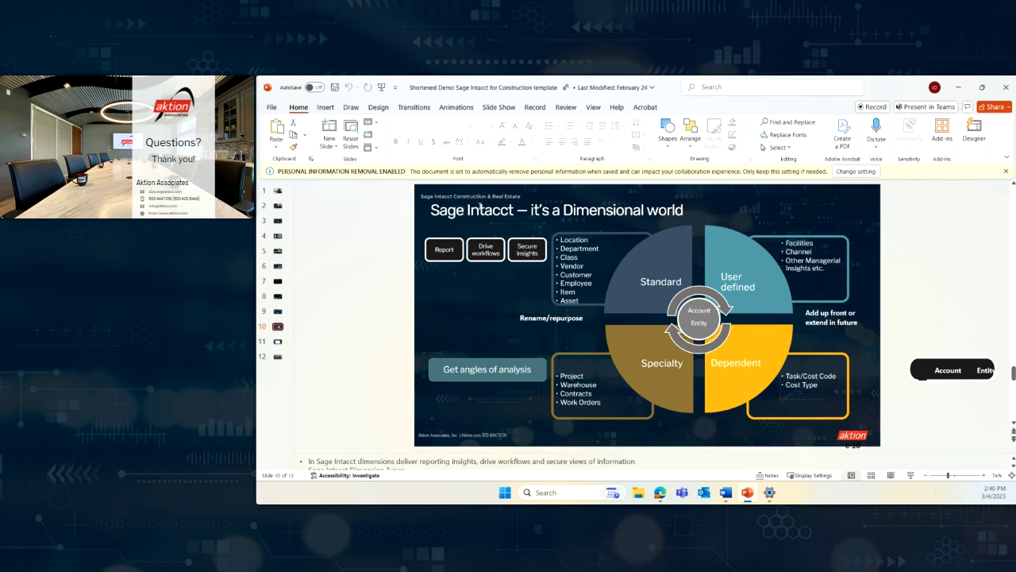
{"action": "key", "text": "alt+Tab"}
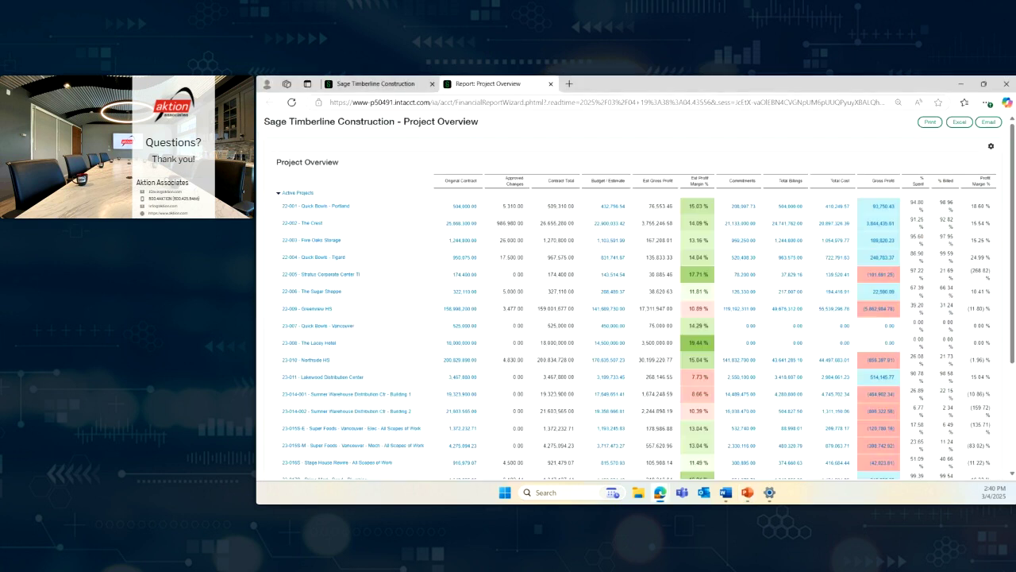
{"action": "key", "text": "alt+Tab"}
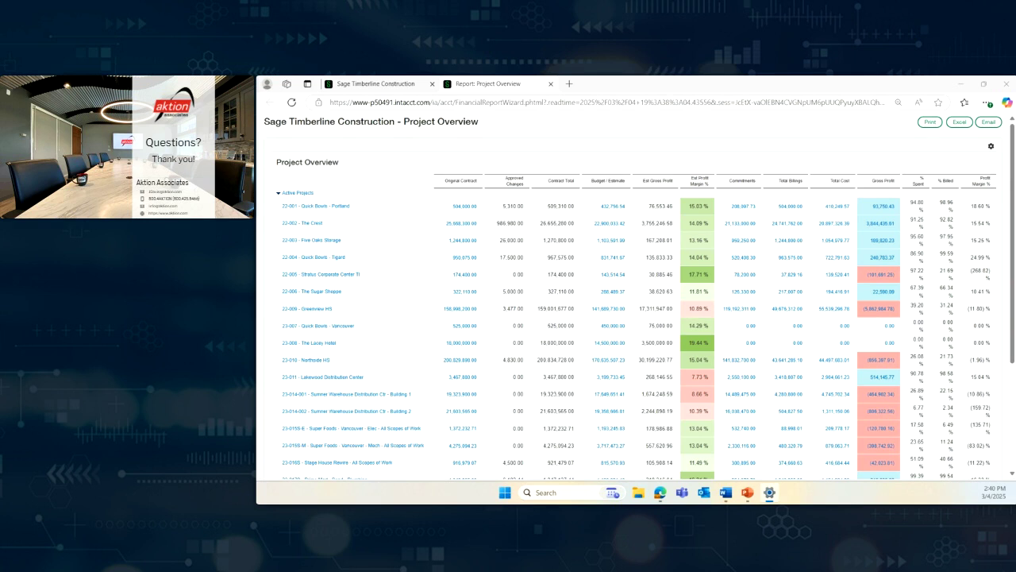
{"action": "key", "text": "alt+Tab"}
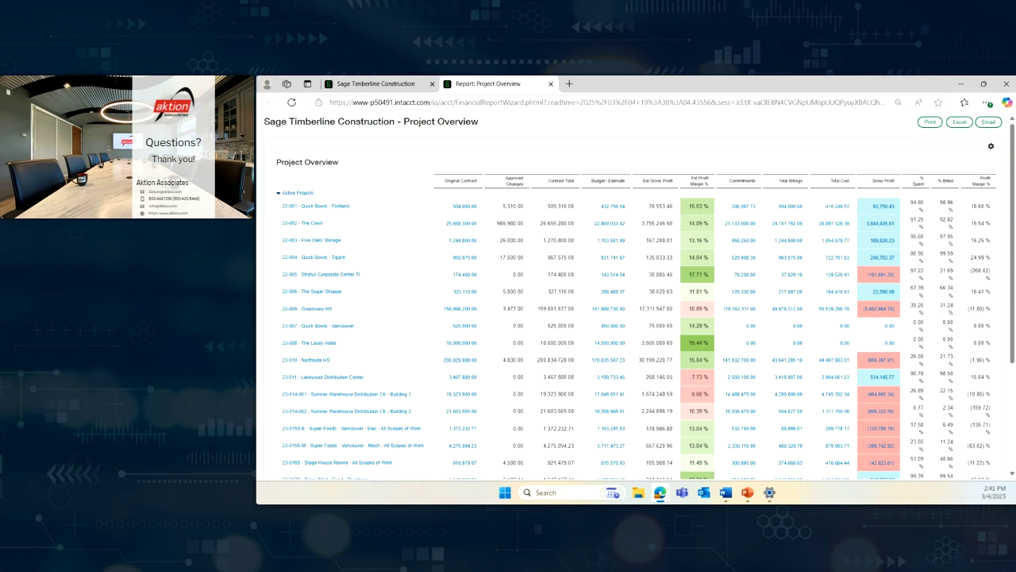
{"action": "key", "text": "super+d"}
{"action": "key", "text": "super+d"}
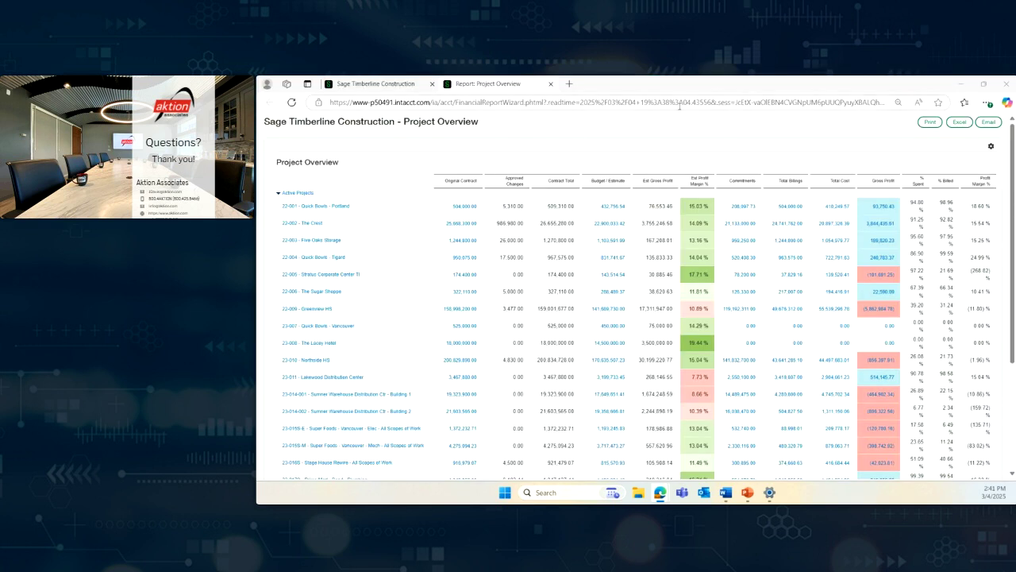
Close the Project Overview preview and switch from the top level to the TIMBGC--Timberline GC entity.
{"action": "left_click", "coordinate": [550, 84]}
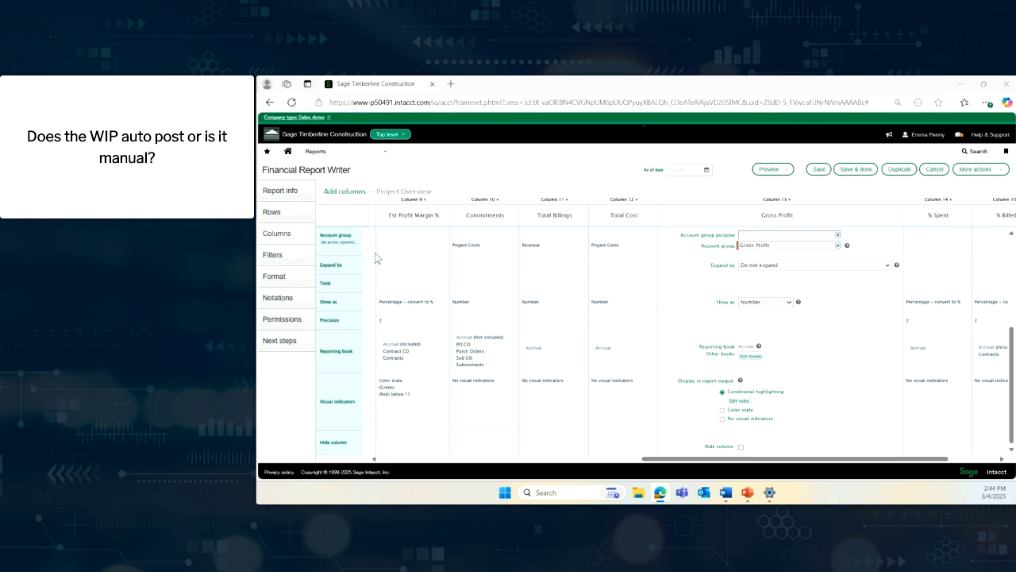
{"action": "left_click", "coordinate": [399, 137]}
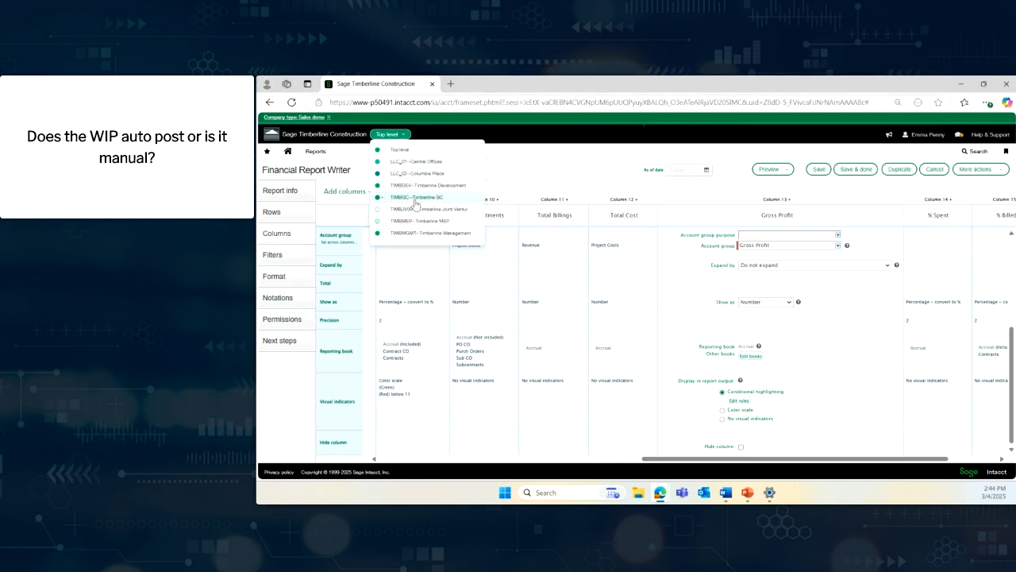
{"action": "left_click", "coordinate": [417, 204]}
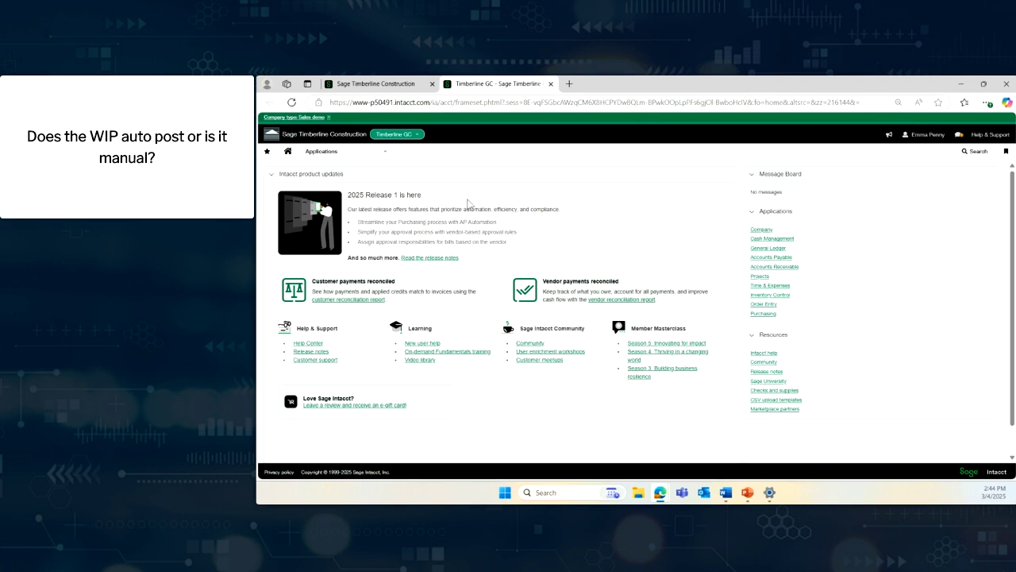
Open the Month Ended December 2022 WIP schedule from the Projects application's WIP management list.
{"action": "left_click", "coordinate": [377, 158]}
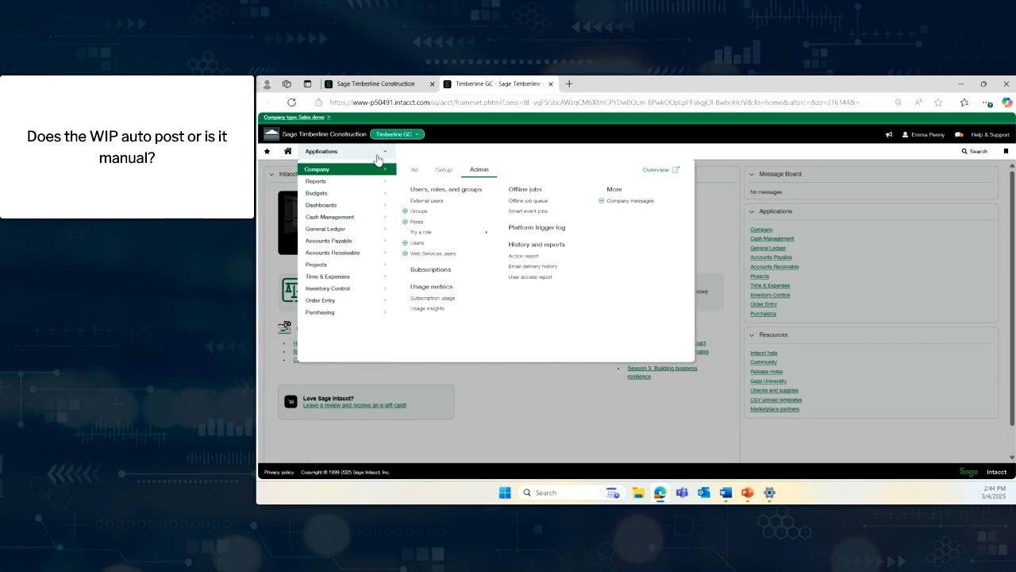
{"action": "left_click", "coordinate": [332, 266]}
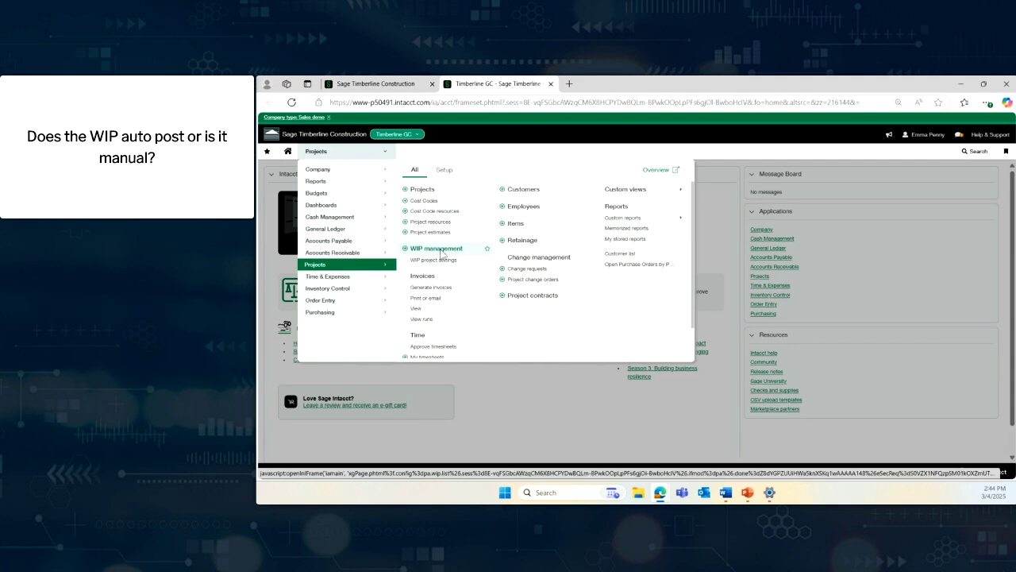
{"action": "left_click", "coordinate": [436, 249]}
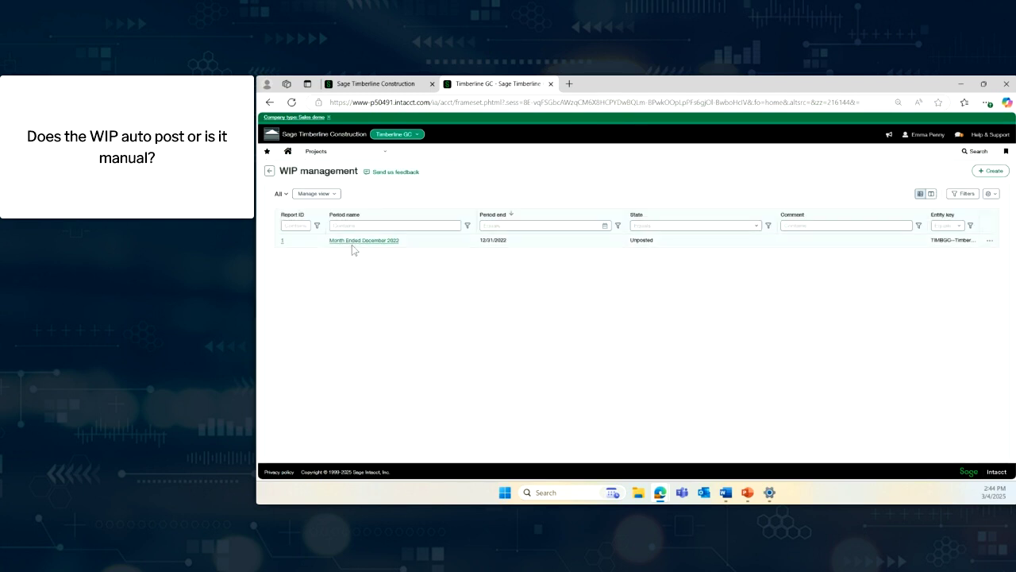
{"action": "left_click", "coordinate": [344, 241]}
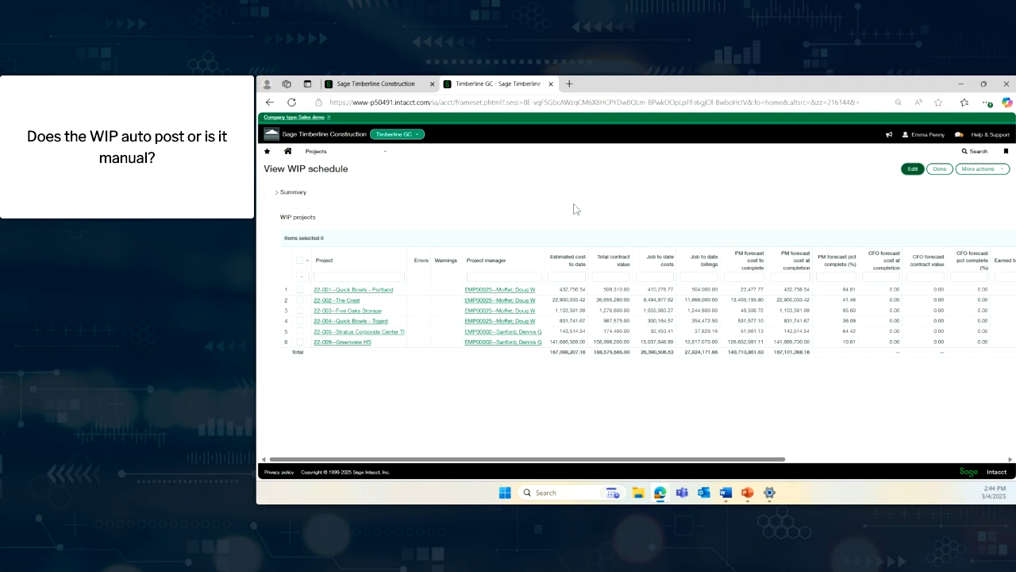
Edit the WIP schedule, entering 89 as the CFO forecast percent complete for 22-001 Quick Bowls - Portland, and cancel the edit.
{"action": "left_click", "coordinate": [913, 168]}
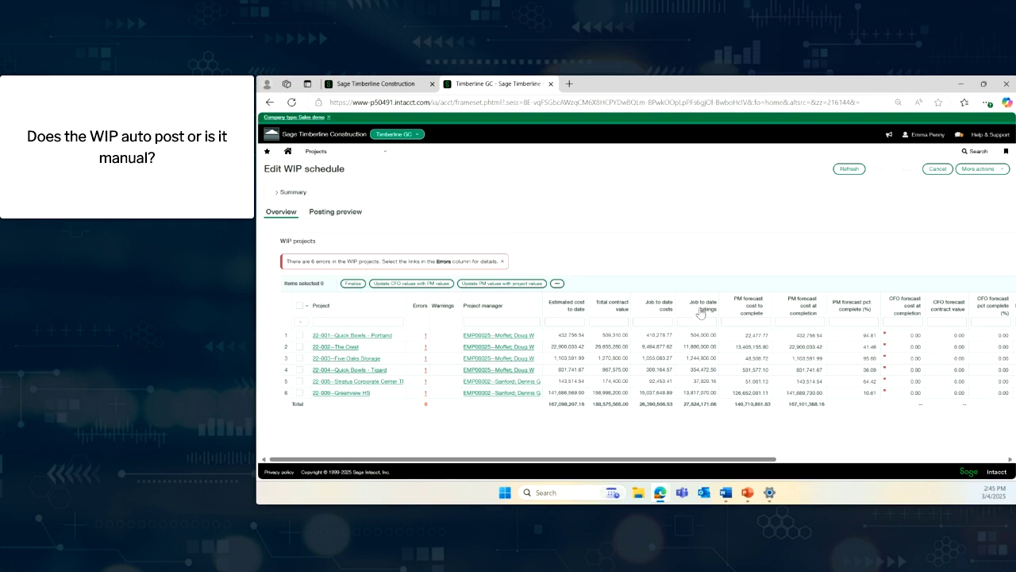
{"action": "left_click_drag", "start_coordinate": [662, 461], "coordinate": [745, 463]}
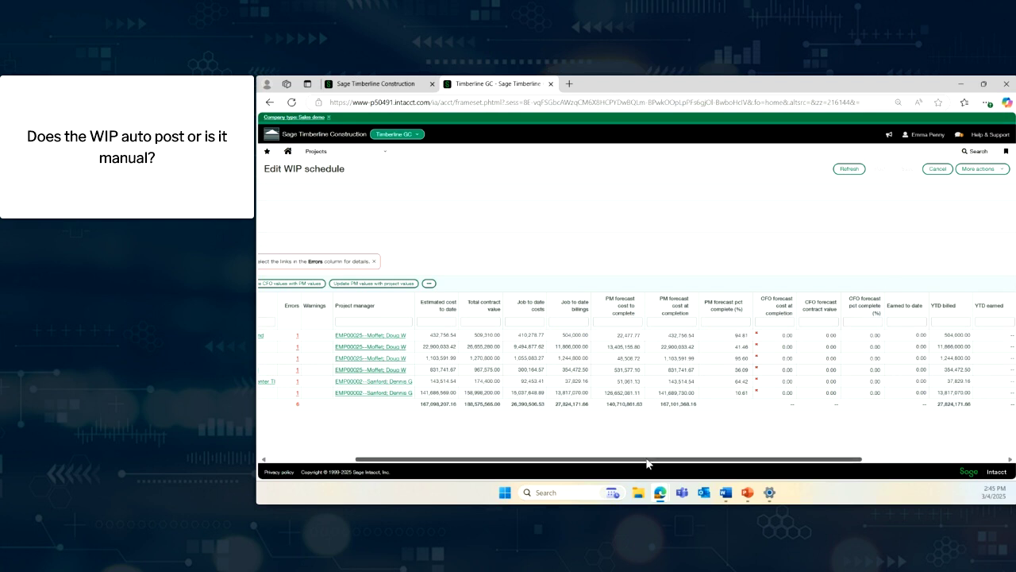
{"action": "left_click_drag", "start_coordinate": [647, 464], "coordinate": [760, 466]}
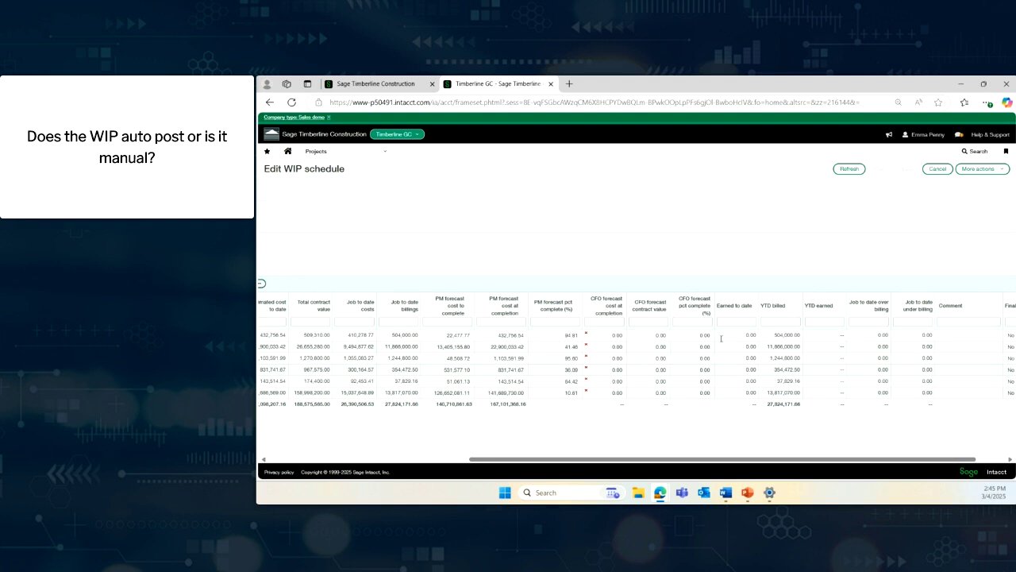
{"action": "left_click", "coordinate": [696, 335]}
{"action": "type", "text": "89"}
{"action": "left_click", "coordinate": [644, 370]}
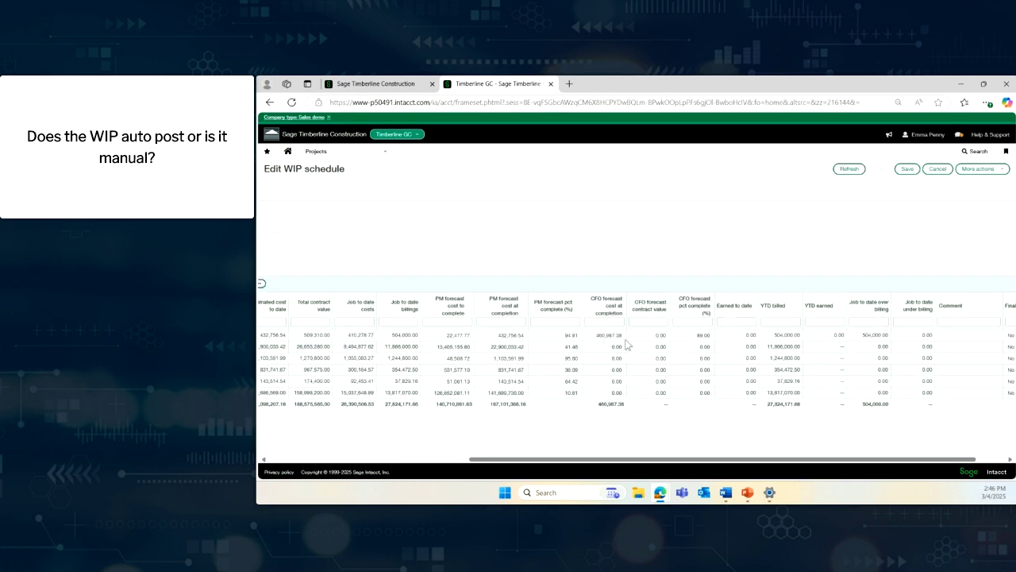
{"action": "left_click", "coordinate": [887, 321]}
{"action": "left_click", "coordinate": [937, 170]}
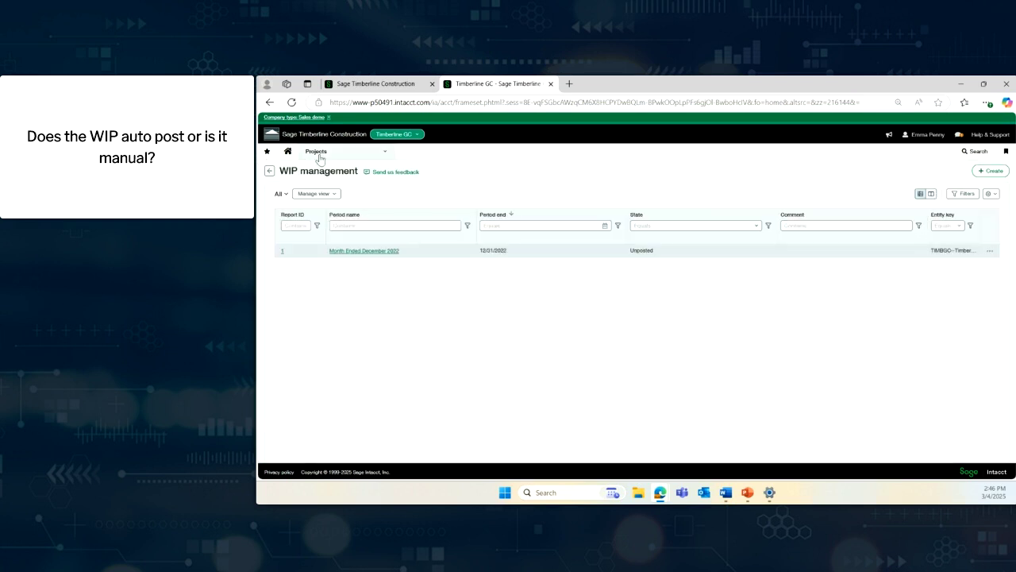
Return to the top-level session and open the draft Pacific Coast Telephone bill from Accounts Payable's automated transactions to review it beside its invoice.
{"action": "left_click", "coordinate": [288, 152]}
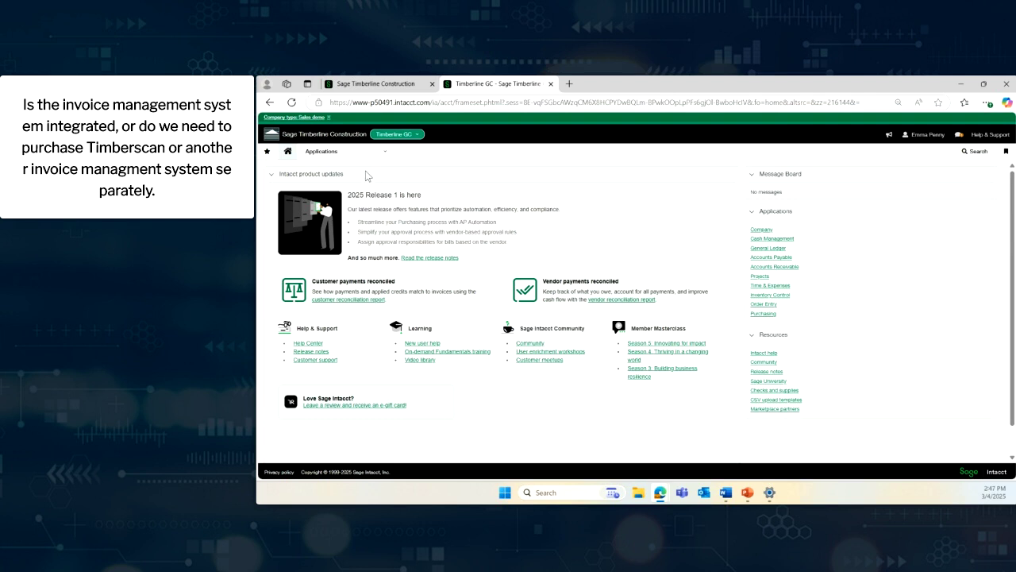
{"action": "left_click", "coordinate": [380, 84]}
{"action": "left_click", "coordinate": [370, 158]}
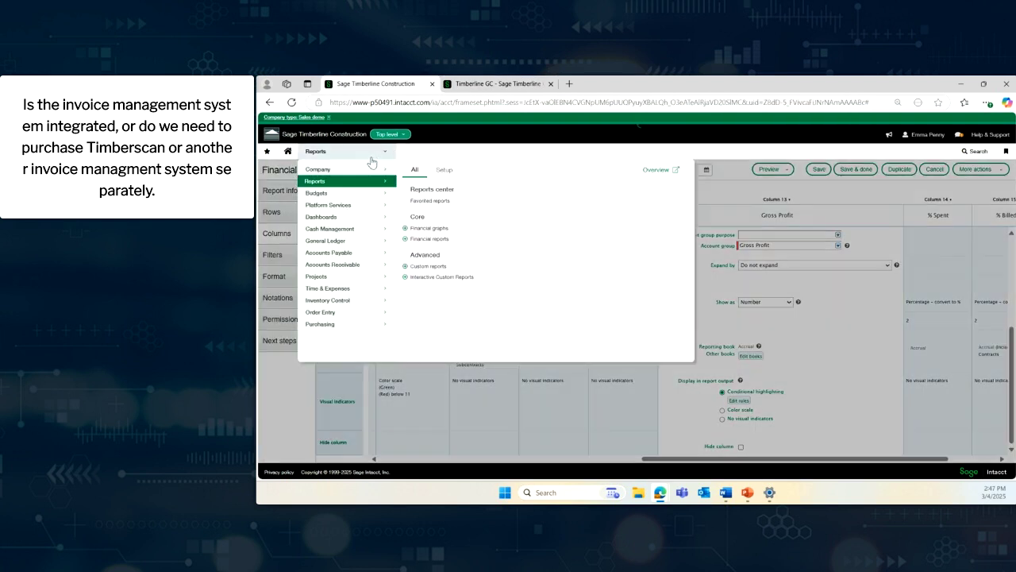
{"action": "left_click", "coordinate": [336, 253]}
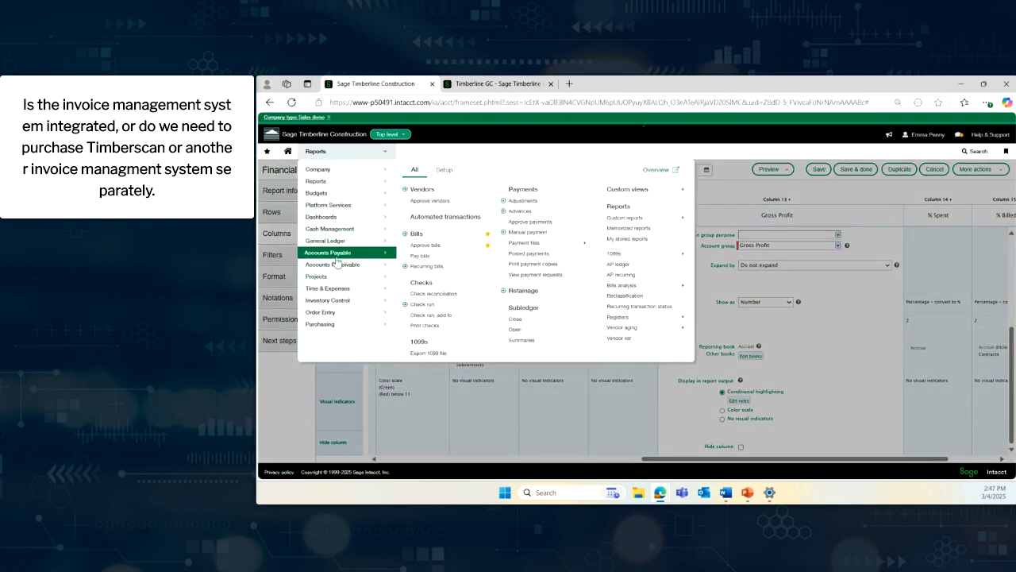
{"action": "left_click", "coordinate": [439, 217]}
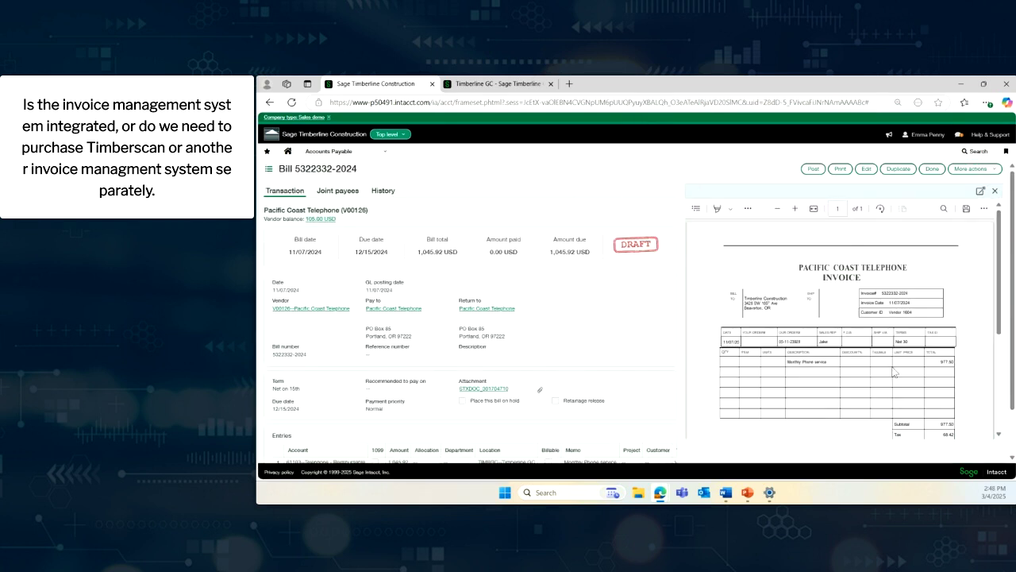
{"action": "scroll", "coordinate": [586, 321], "scroll_direction": "down", "scroll_amount": 1}
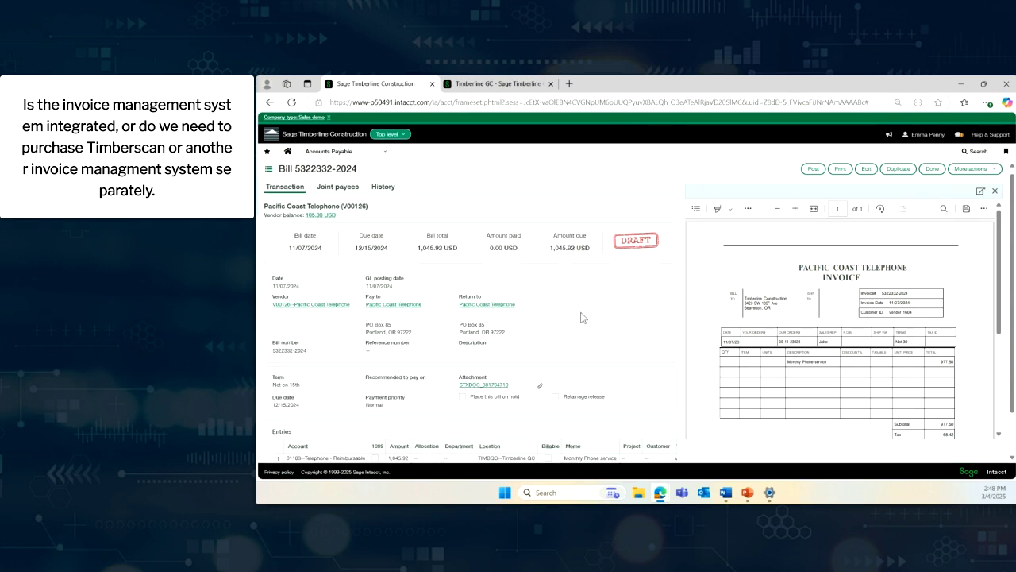